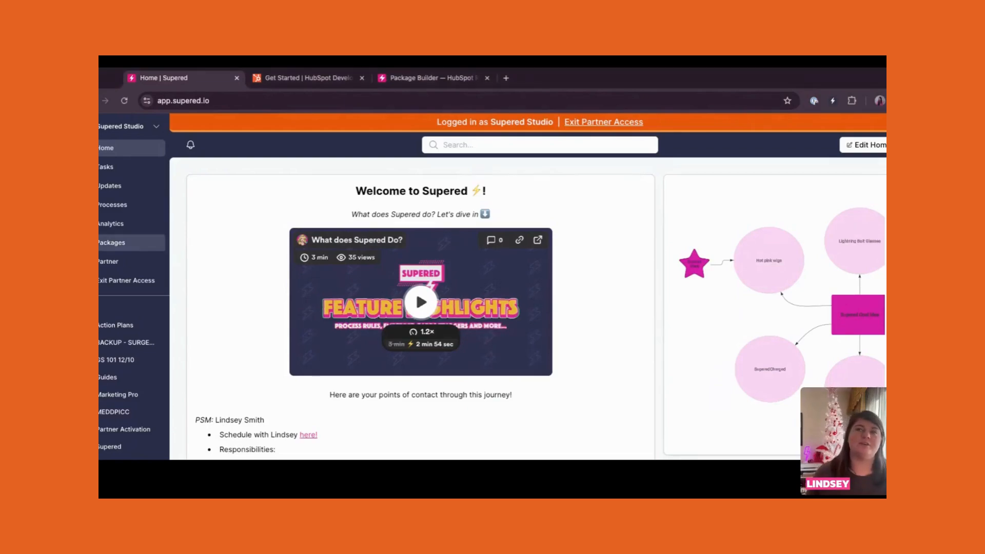
# Open the packages library and browse the available packages.
pyautogui.click(118, 242)
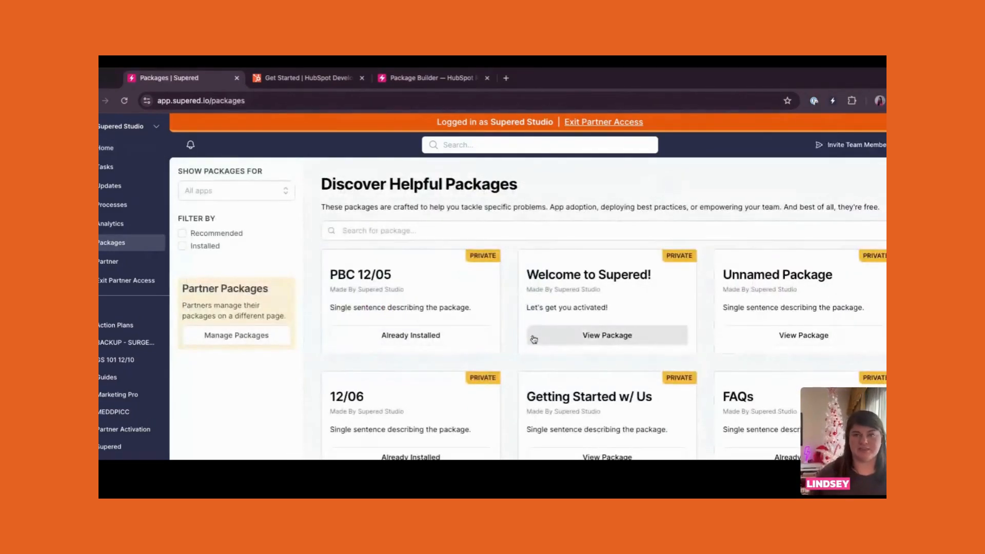
pyautogui.scroll(-12, 534, 339)
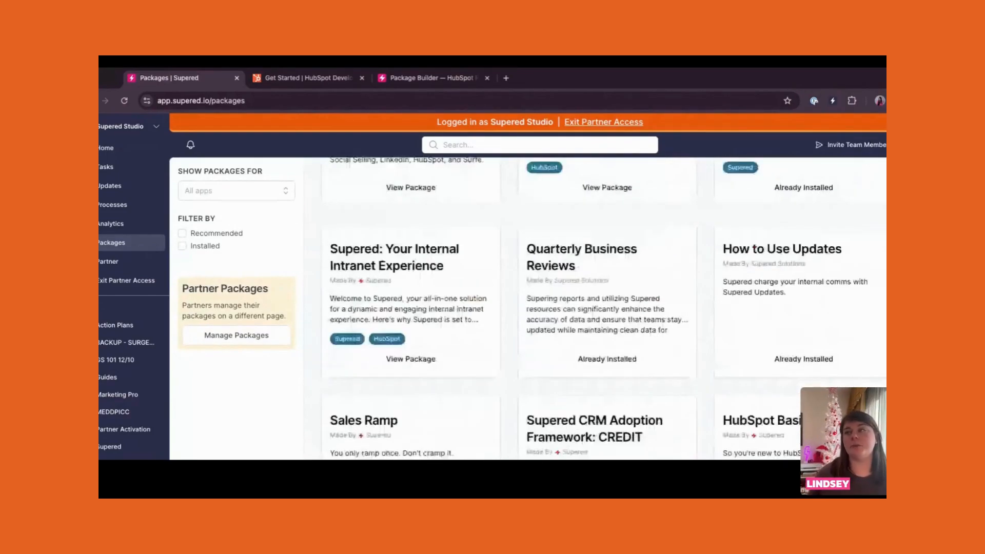
pyautogui.scroll(-5, 528, 310)
pyautogui.scroll(15, 513, 318)
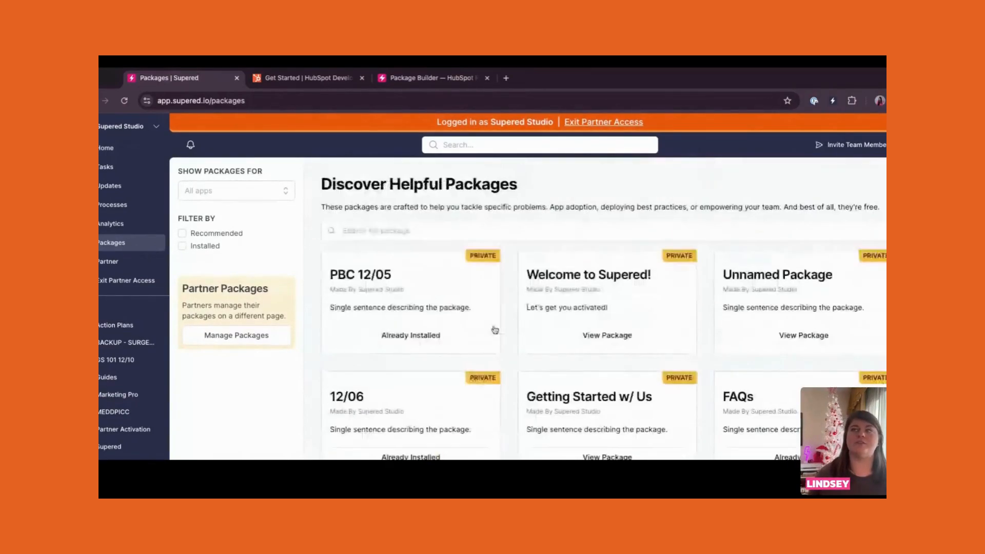
pyautogui.scroll(-8, 497, 329)
pyautogui.scroll(-5, 508, 326)
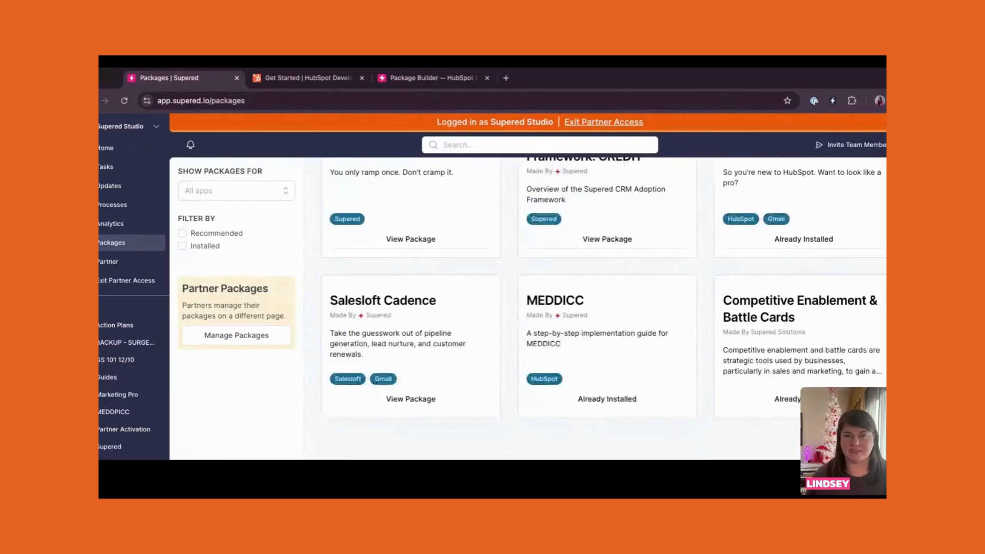
pyautogui.scroll(2, 604, 296)
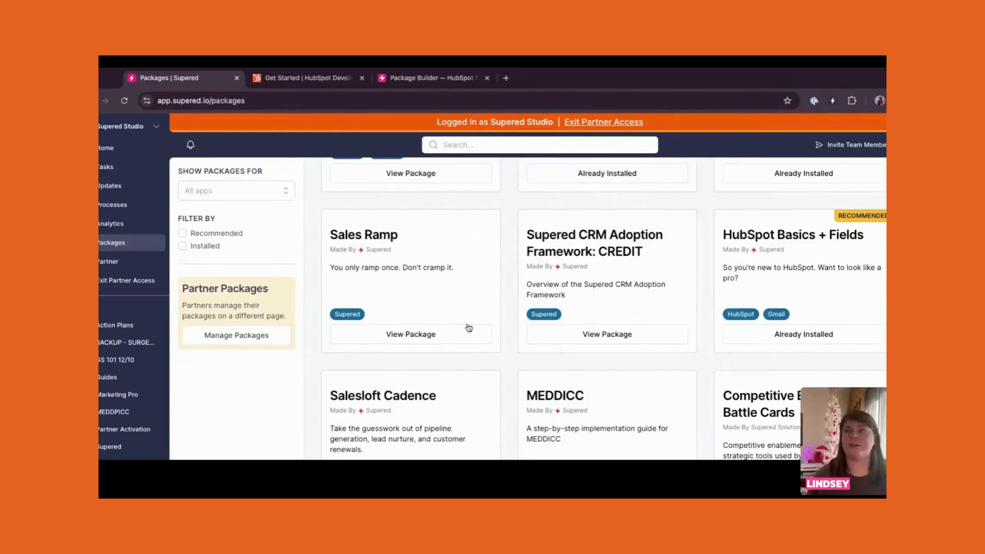
# Create a new partner package, clear its placeholder name and insert "Test" at the start of the full description.
pyautogui.click(236, 342)
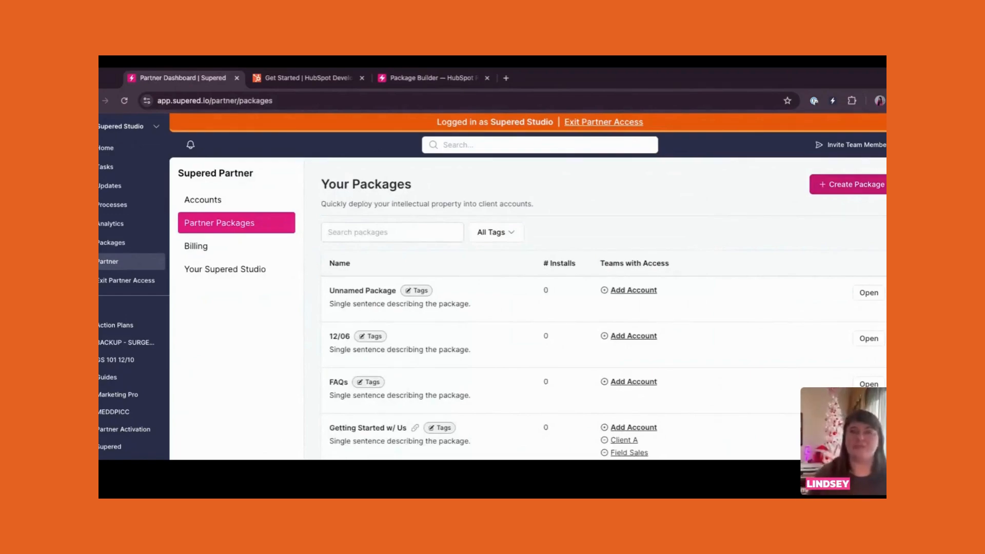
pyautogui.click(837, 193)
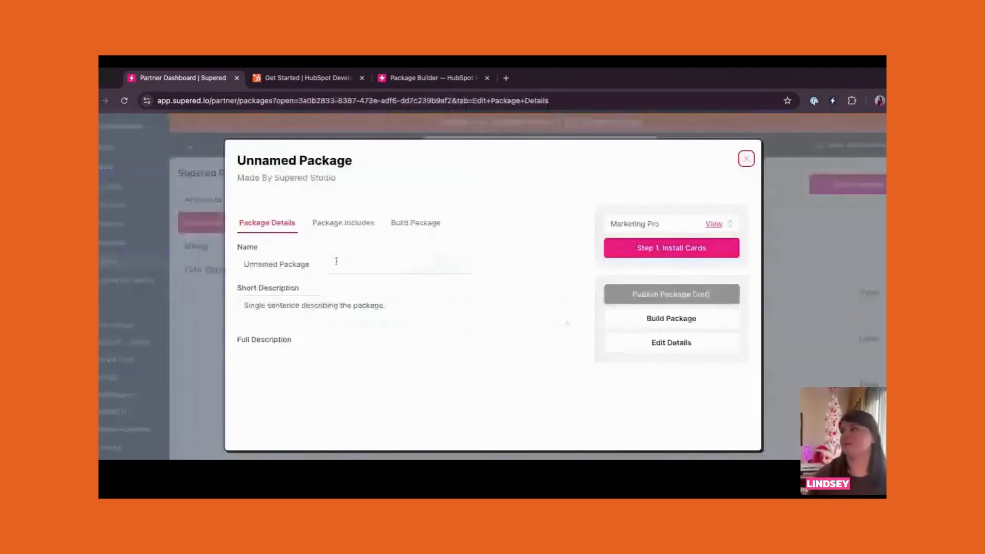
pyautogui.click(337, 262)
pyautogui.hotkey('ctrl', 'a')
pyautogui.press('BackSpace')
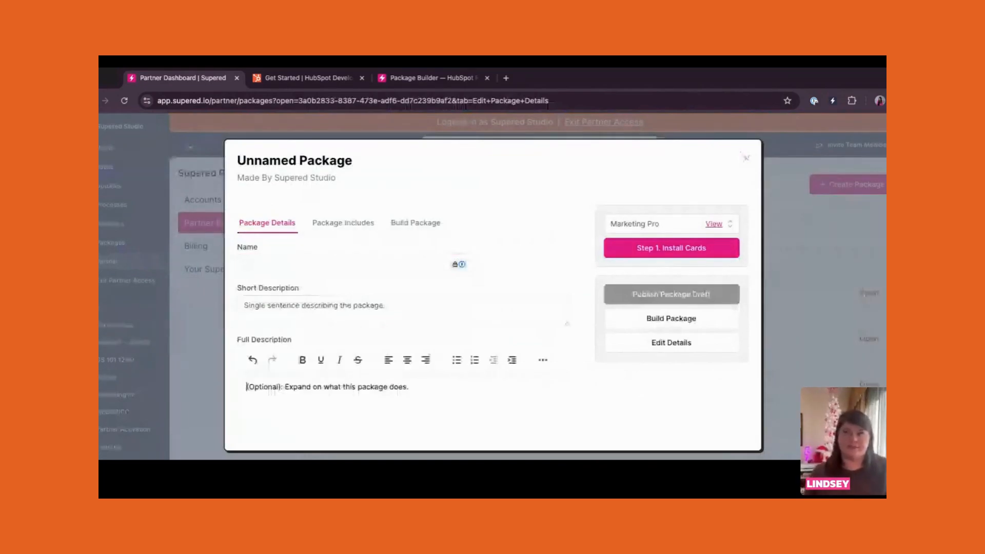
pyautogui.write('Test')
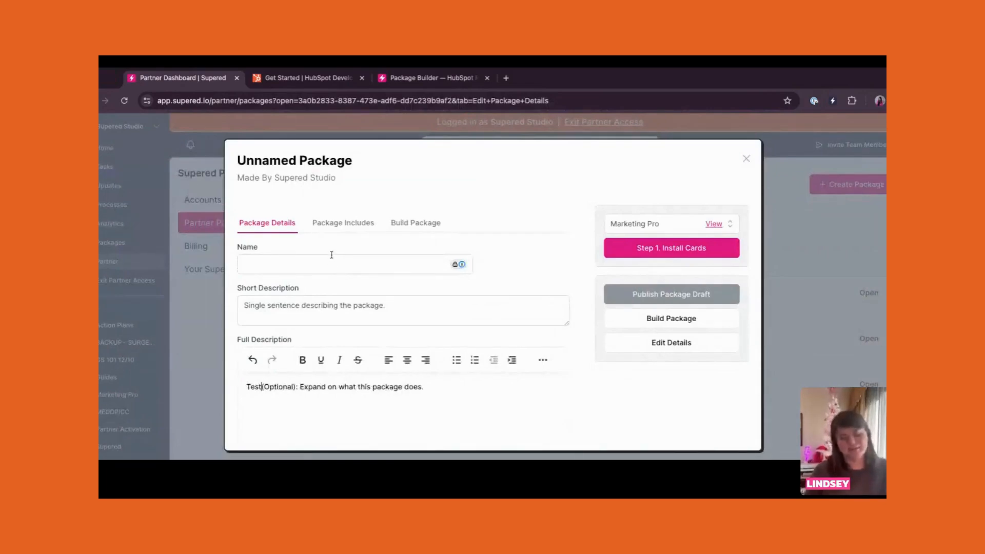
# Name the package "PBC 12/12" and save the package details.
pyautogui.click(322, 267)
pyautogui.write('P')
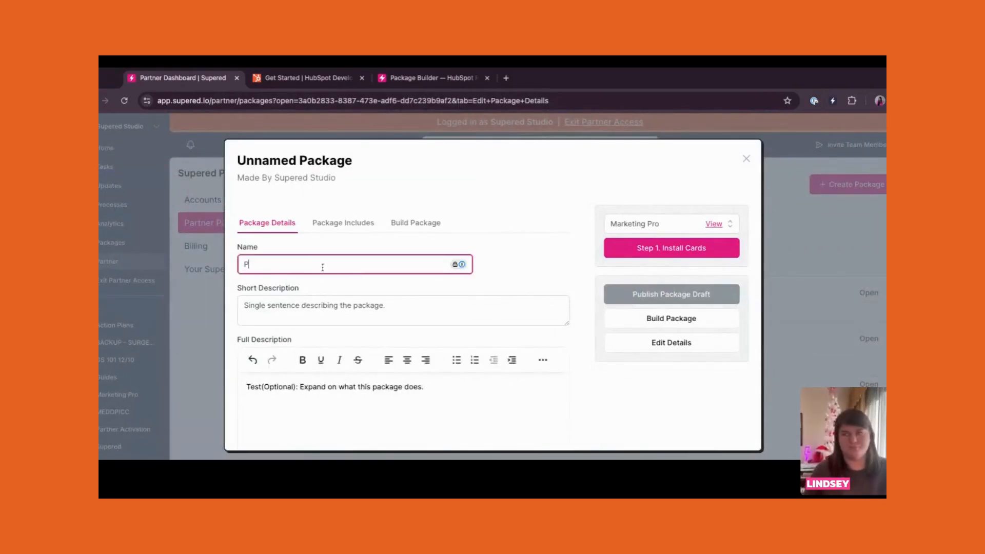
pyautogui.write('BC ')
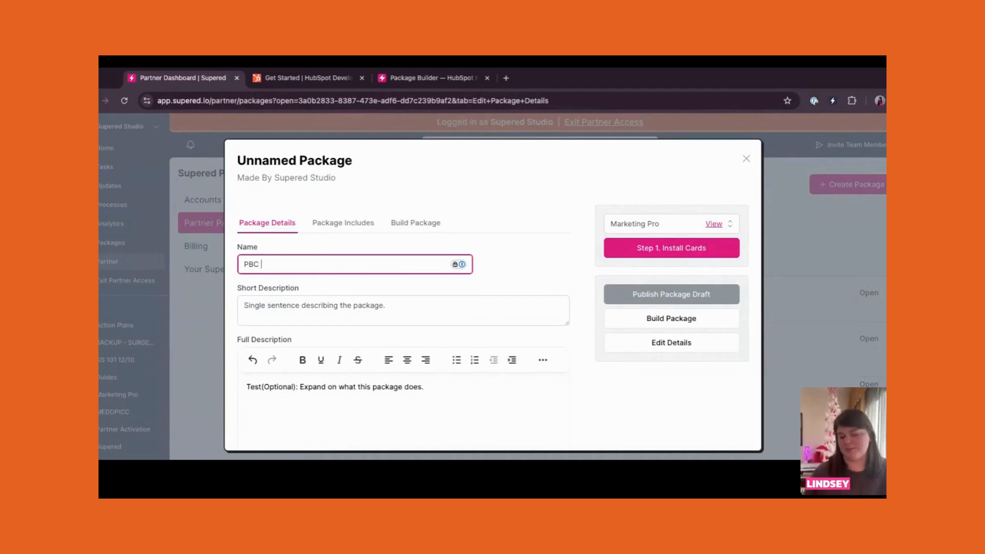
pyautogui.write('12/12')
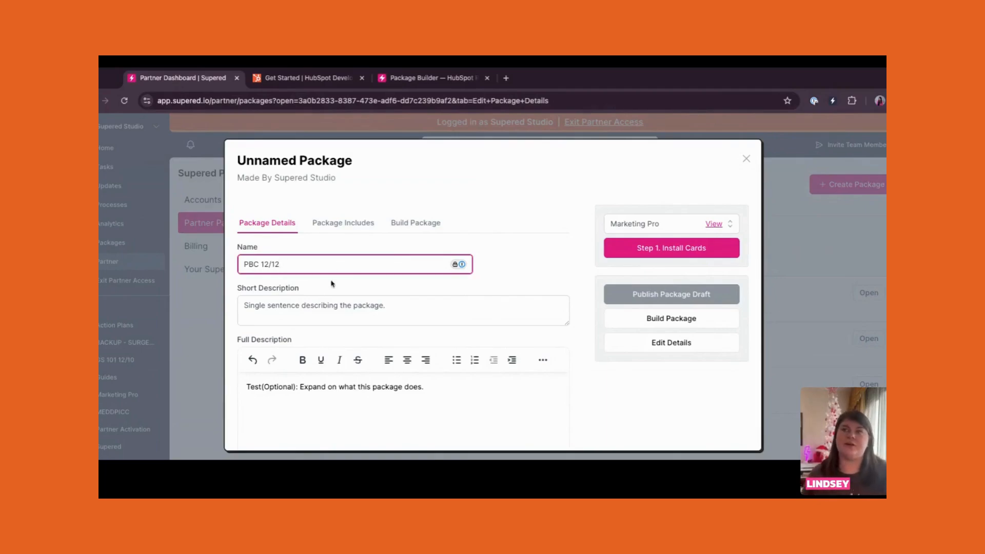
pyautogui.scroll(-1, 326, 300)
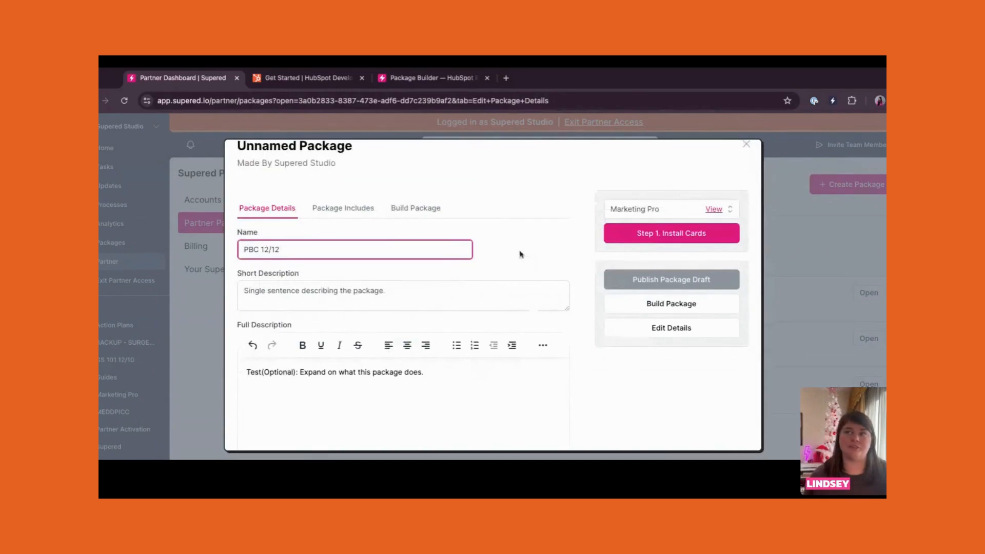
pyautogui.scroll(1, 521, 254)
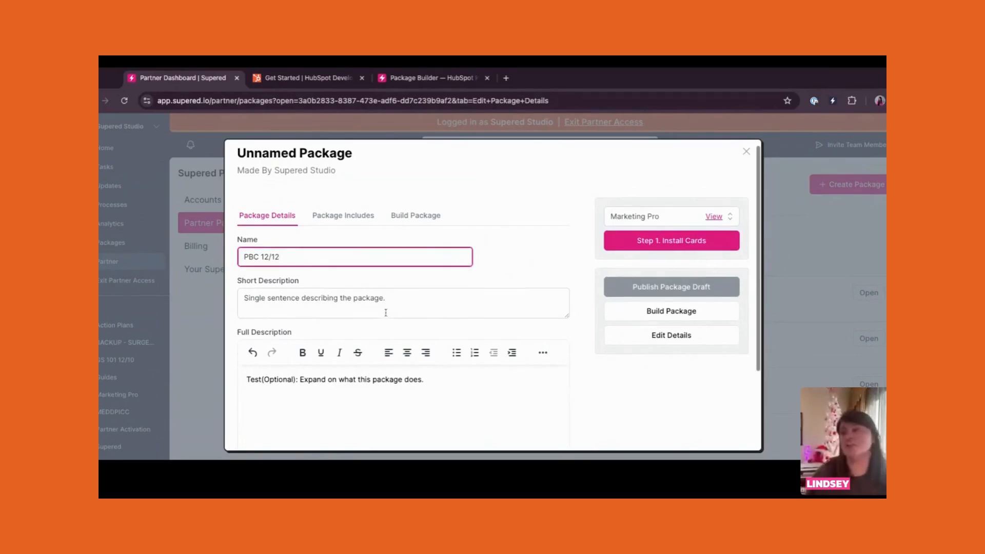
pyautogui.scroll(-3, 387, 310)
pyautogui.scroll(2, 455, 314)
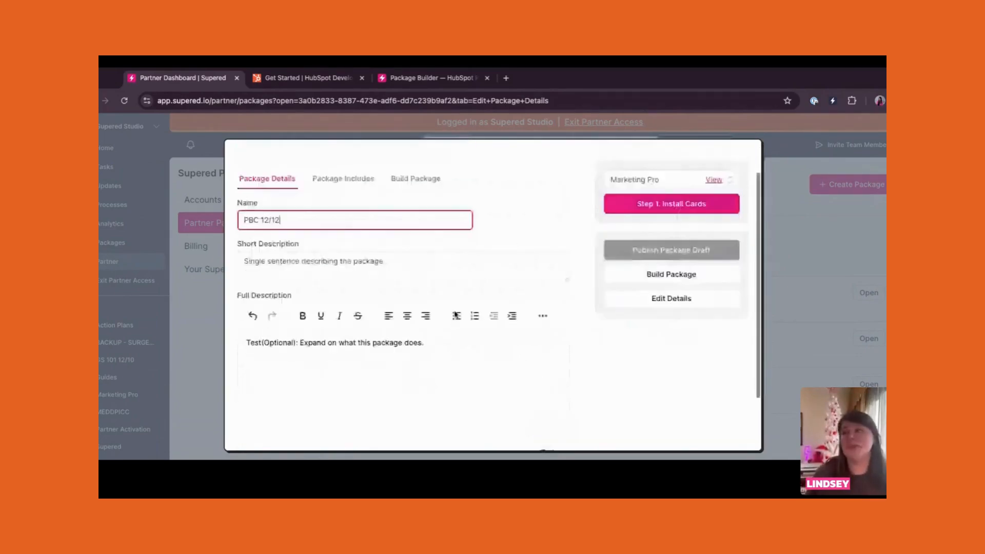
pyautogui.scroll(-1, 469, 315)
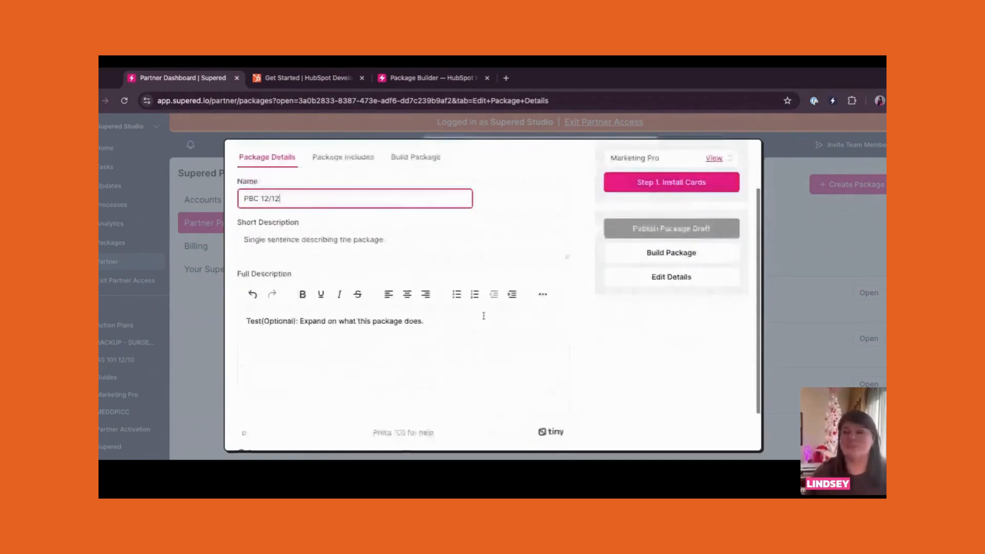
pyautogui.scroll(-2, 484, 316)
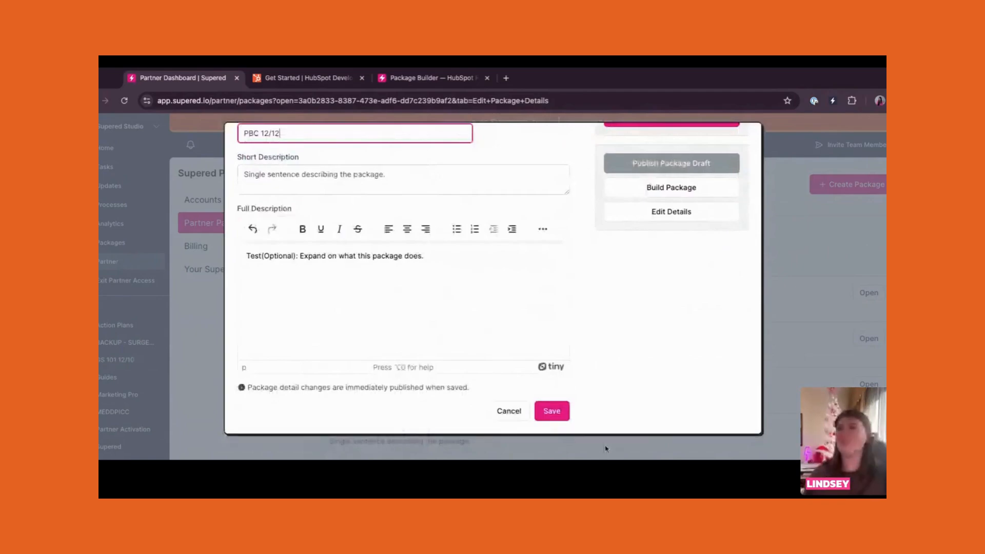
pyautogui.click(554, 418)
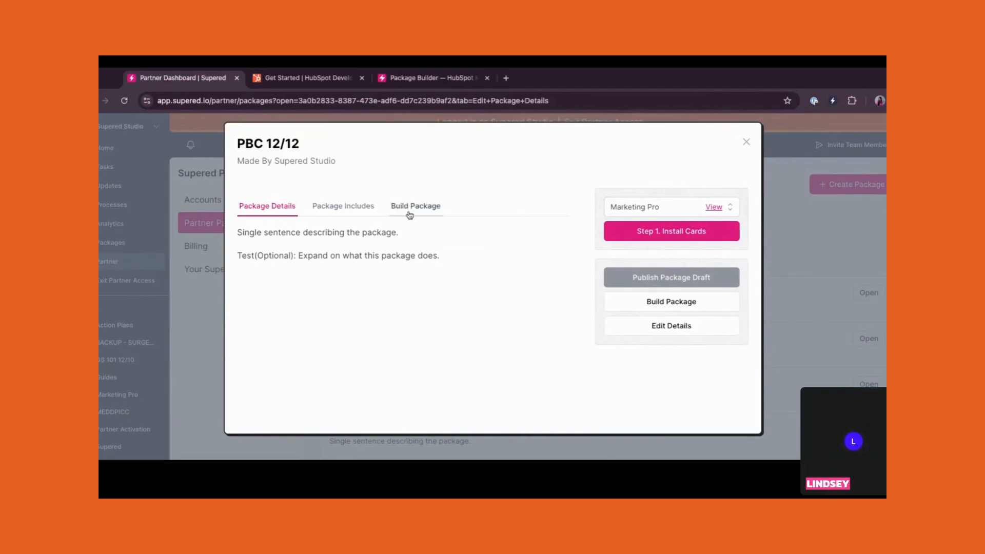
# Start building the package with HubSpot resources, open the MEDDPICC PROPERTIES account as the source portal and widen the Sidekick pane.
pyautogui.click(667, 300)
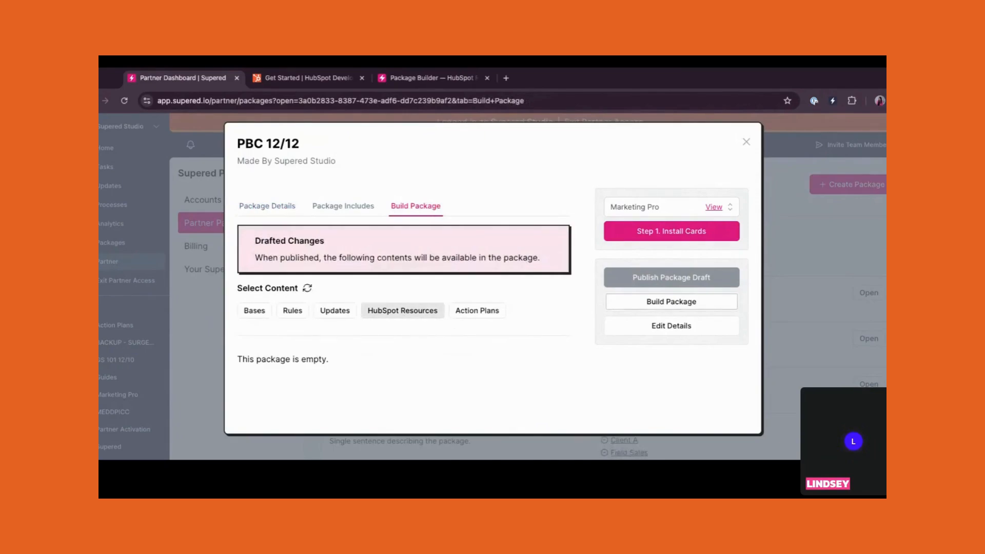
pyautogui.click(401, 315)
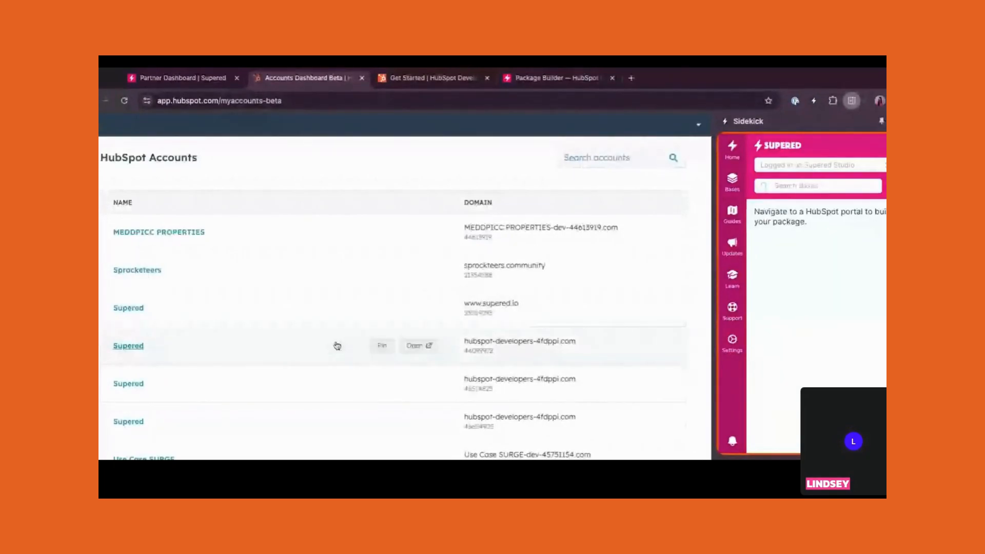
pyautogui.scroll(-1, 337, 347)
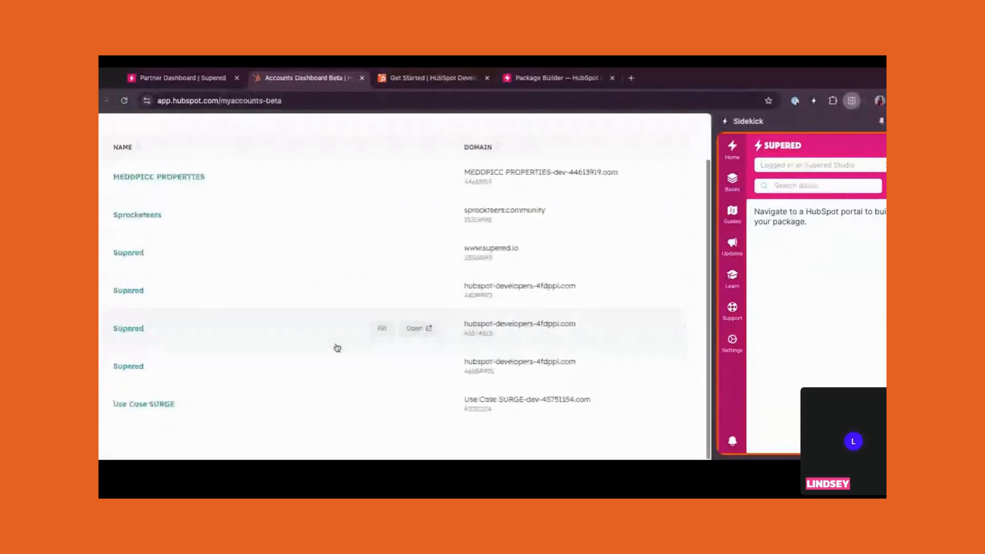
pyautogui.click(176, 181)
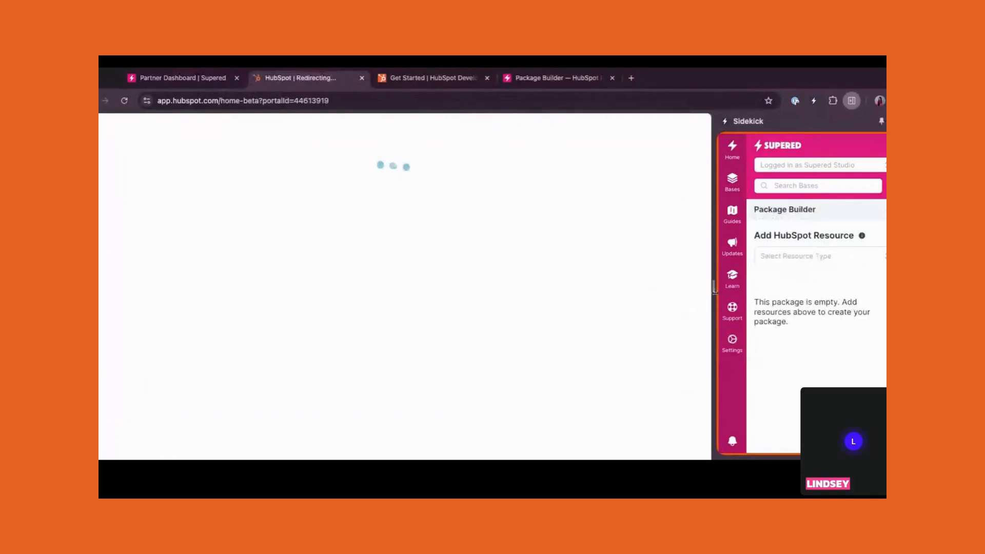
pyautogui.moveTo(714, 288); pyautogui.dragTo(647, 288)
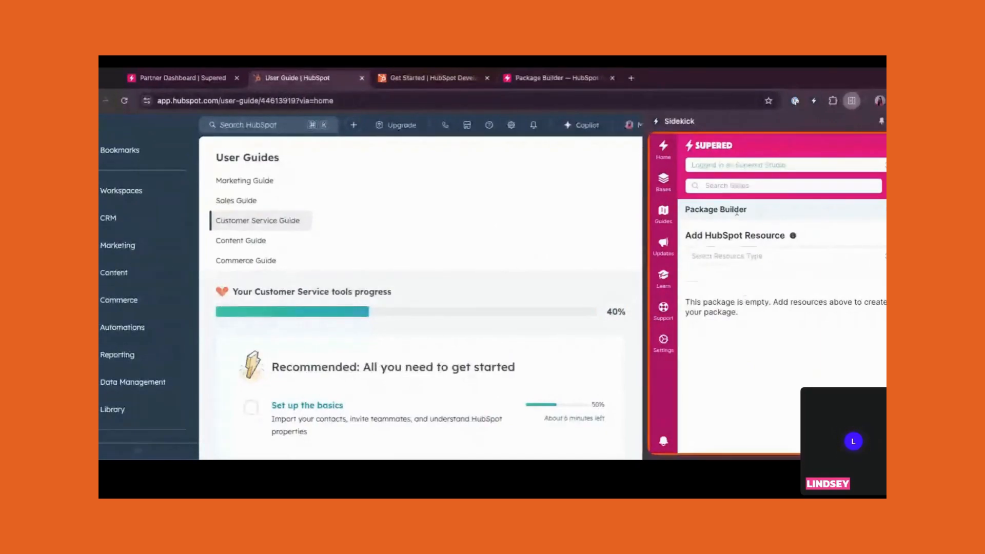
# Add the Deliverability Audit dashboard to the package together with its two field dependencies, email hard bounce reason and Inbox Provider.
pyautogui.click(717, 254)
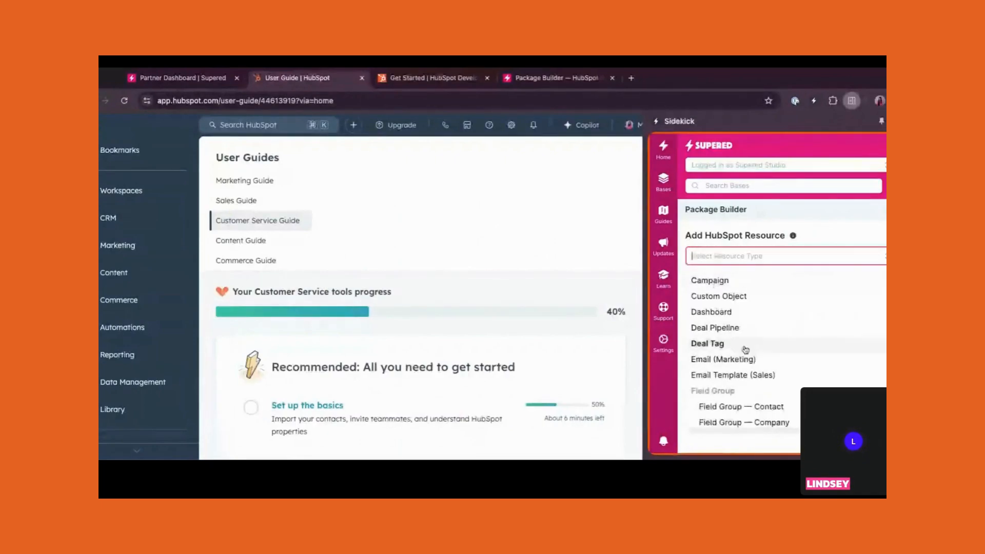
pyautogui.click(739, 312)
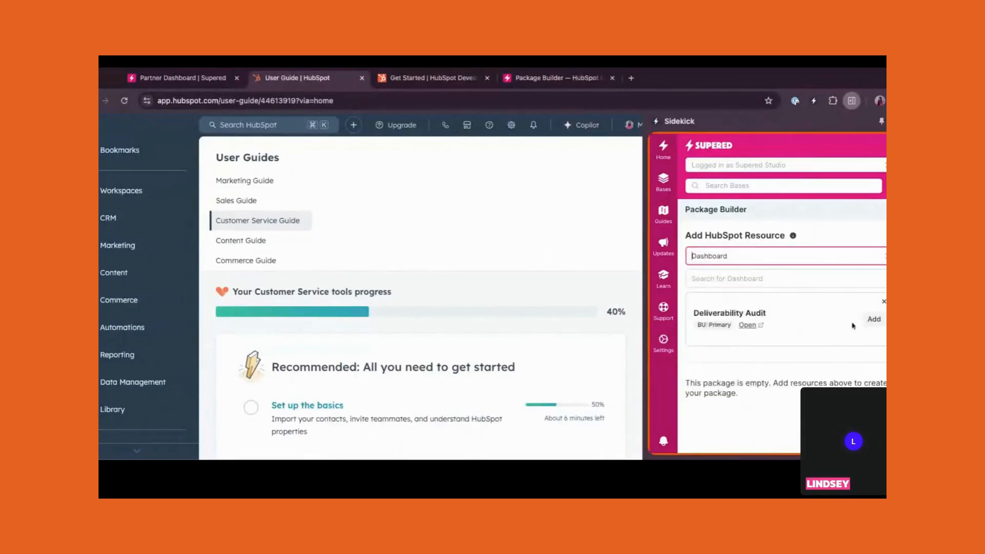
pyautogui.click(874, 321)
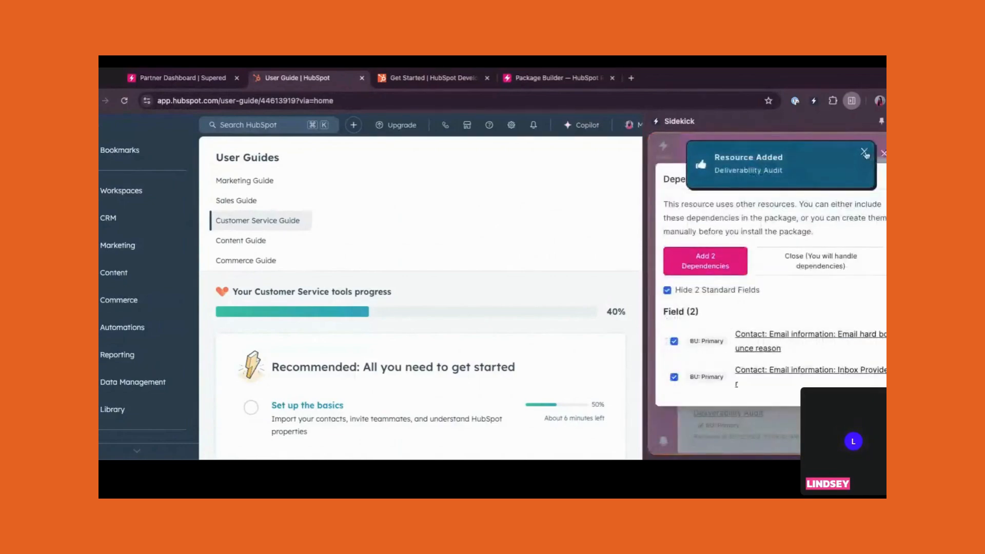
pyautogui.click(865, 152)
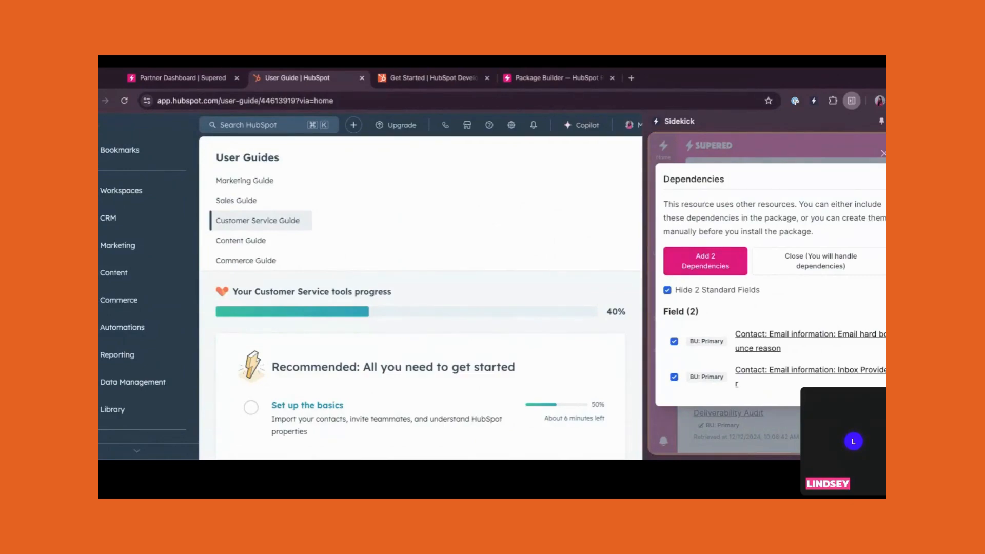
pyautogui.click(697, 267)
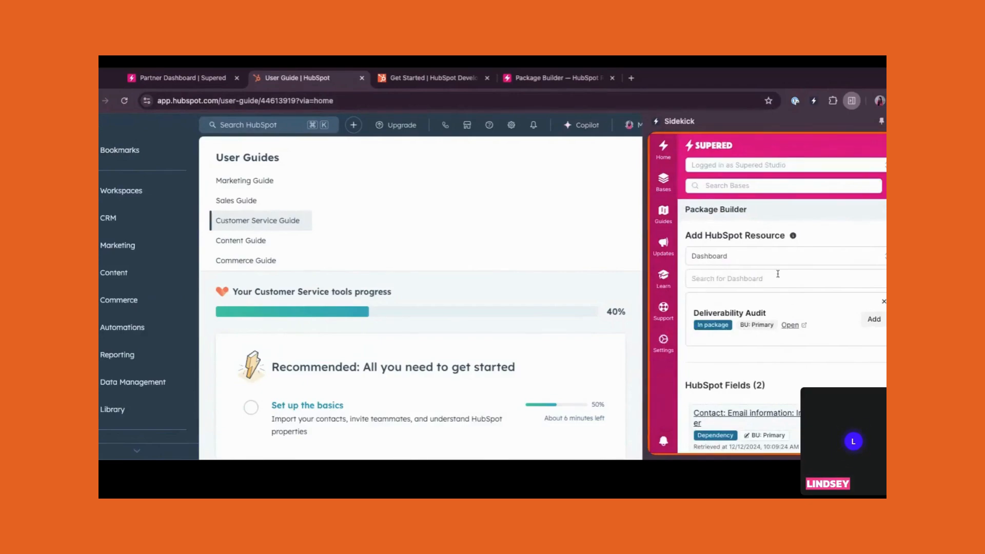
# Add the Commissions custom object from the HubSpot portal to the package.
pyautogui.click(775, 256)
pyautogui.click(750, 296)
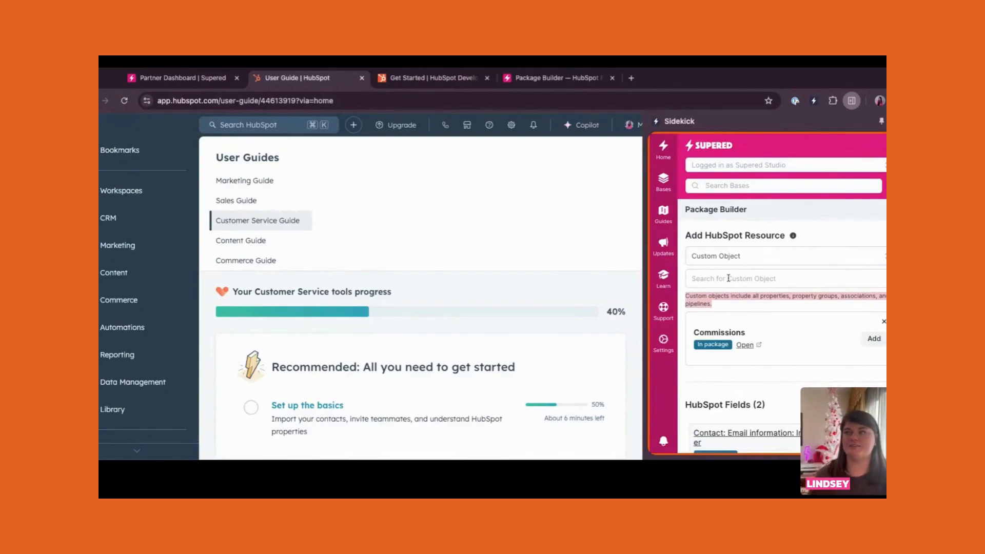
pyautogui.click(726, 256)
pyautogui.click(726, 256)
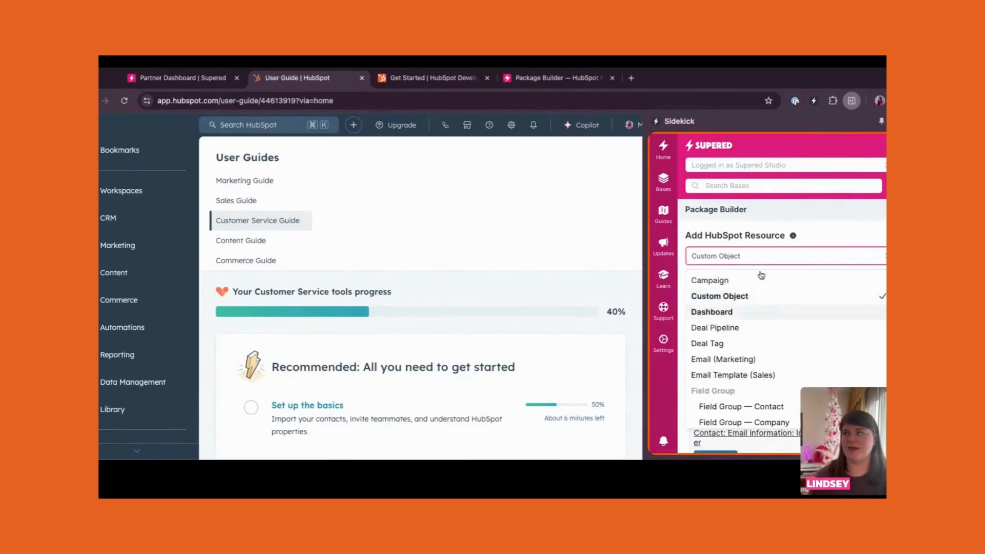
pyautogui.click(825, 240)
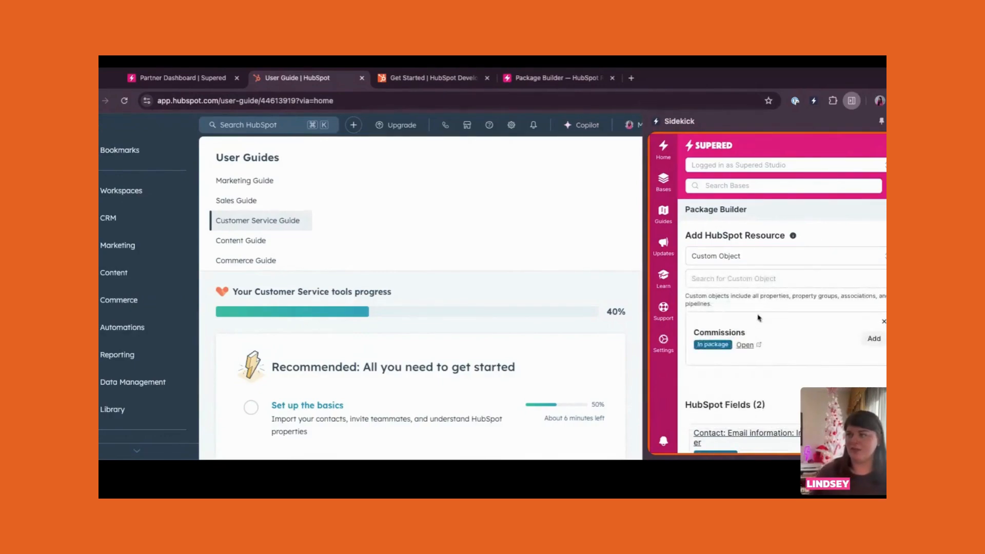
# Review the resources in the package builder, return to the package in the Supered partner dashboard and refresh its content.
pyautogui.scroll(-5, 768, 395)
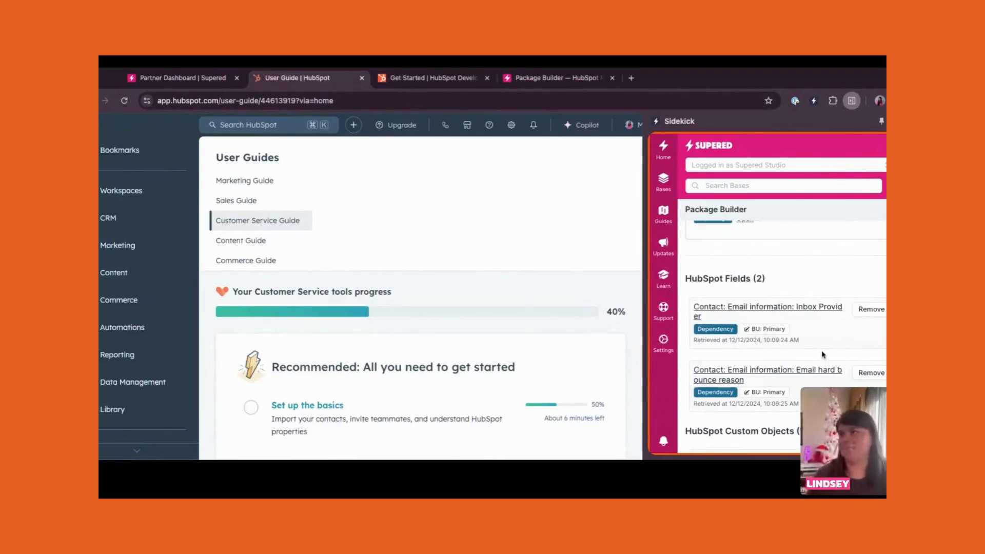
pyautogui.scroll(2, 822, 354)
pyautogui.scroll(2, 822, 355)
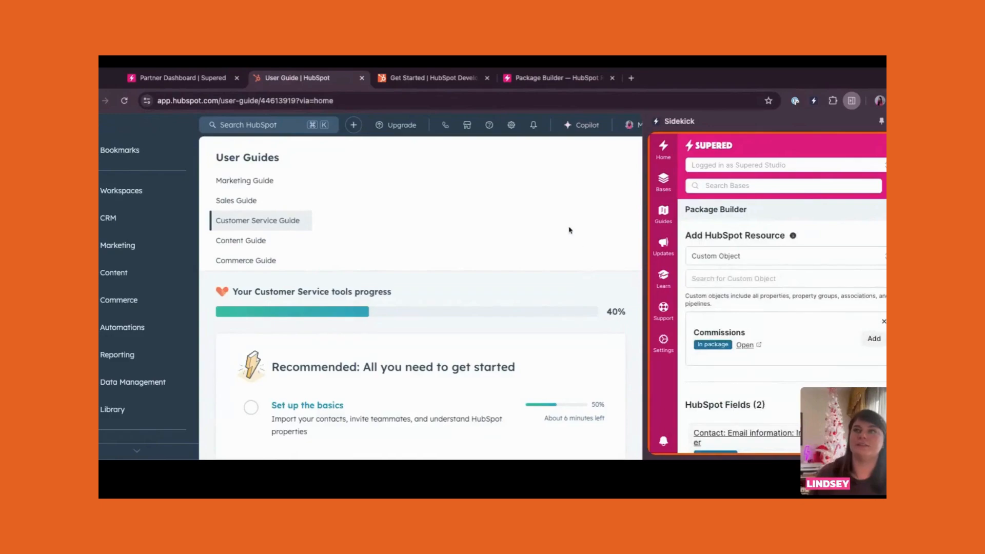
pyautogui.click(151, 80)
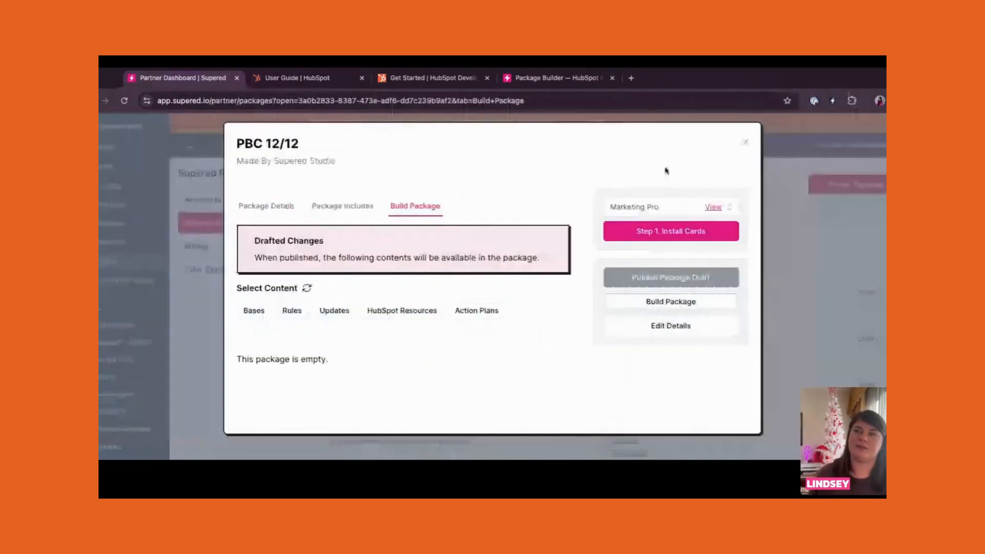
pyautogui.click(307, 289)
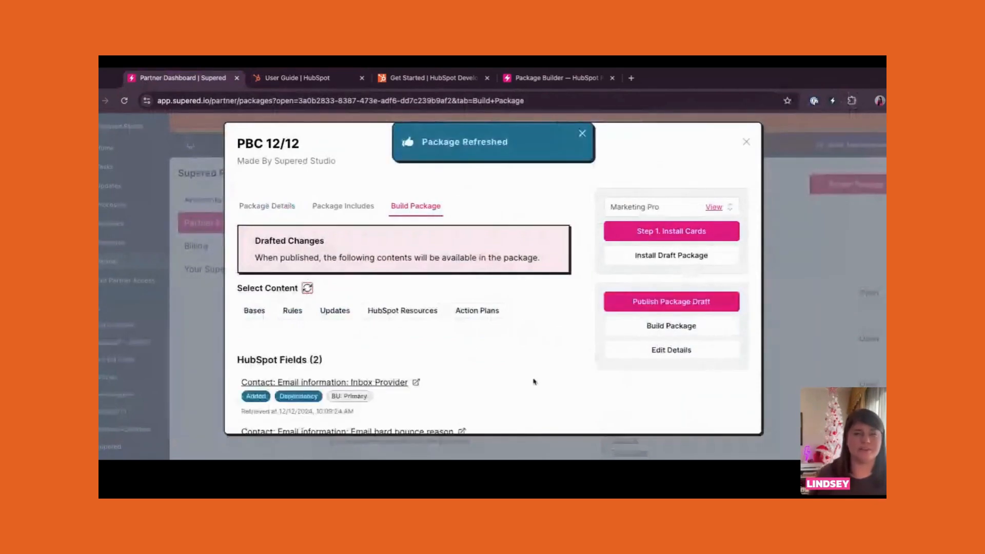
# Review the drafted HubSpot fields, custom object and dashboard with their retrieval times, and publish the package draft.
pyautogui.scroll(-3, 382, 171)
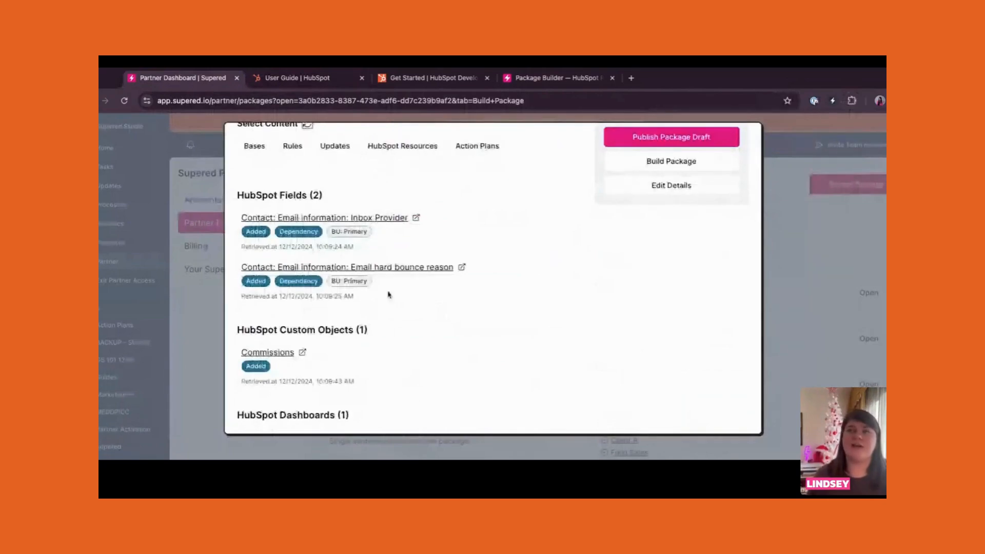
pyautogui.tripleClick(371, 251)
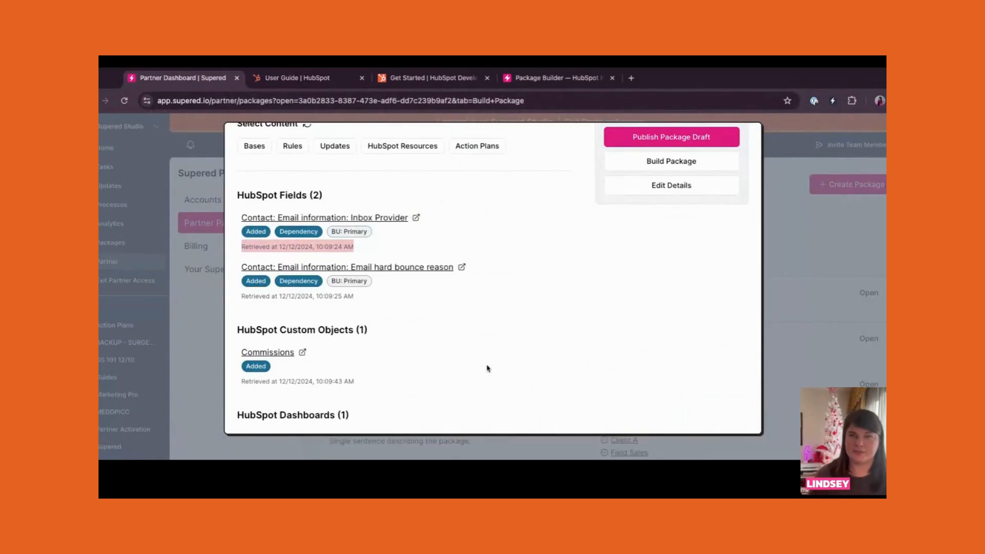
pyautogui.scroll(-1, 455, 350)
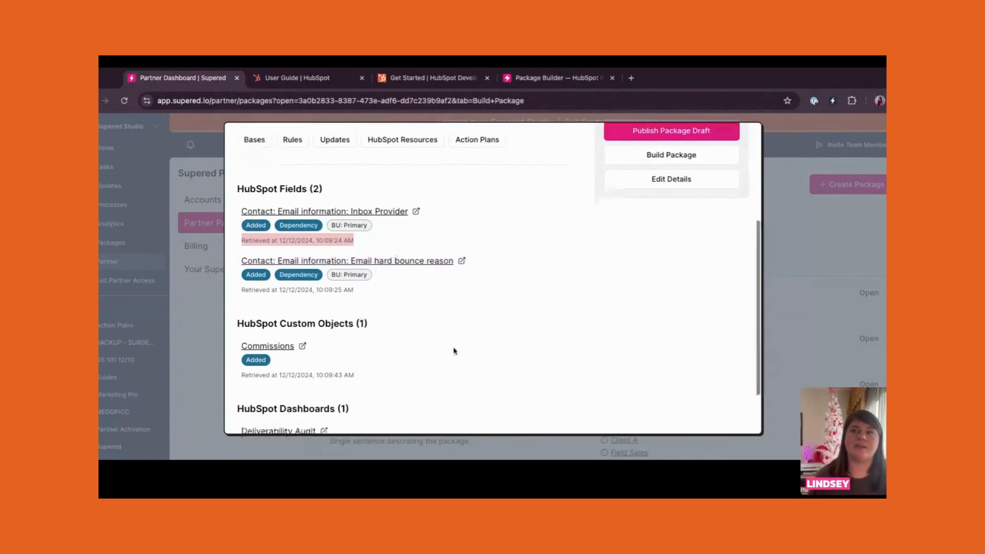
pyautogui.scroll(-1, 454, 350)
pyautogui.scroll(-1, 301, 311)
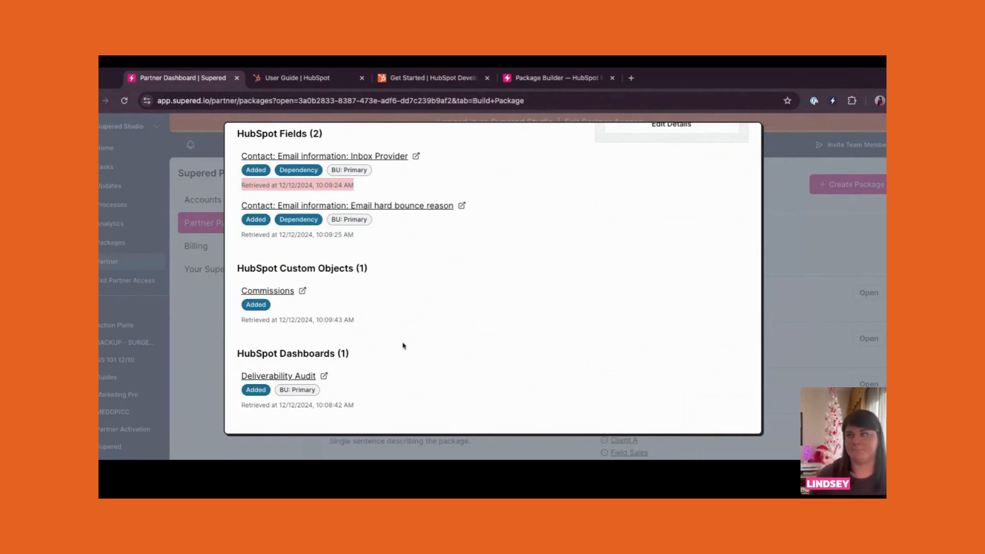
pyautogui.scroll(1, 403, 346)
pyautogui.scroll(3, 403, 346)
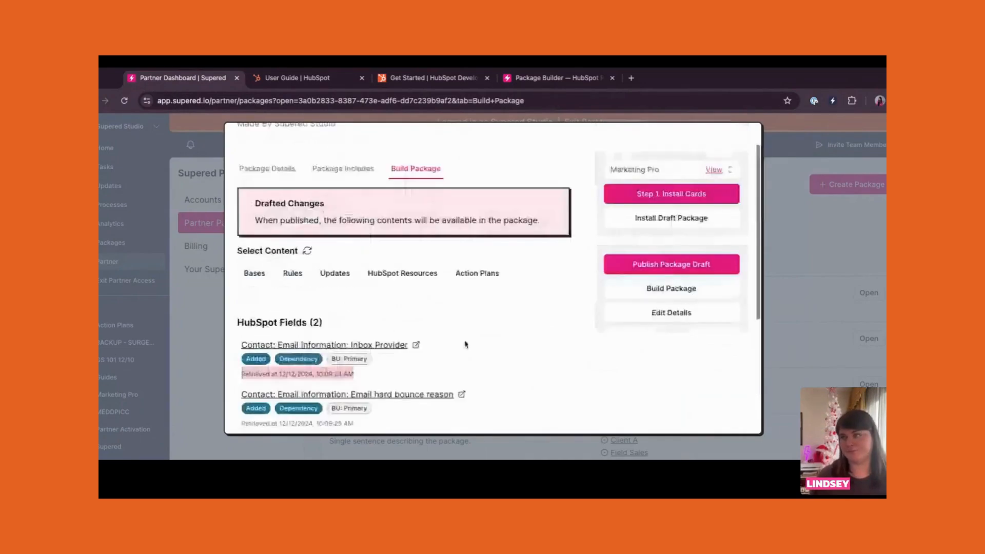
pyautogui.scroll(1, 467, 343)
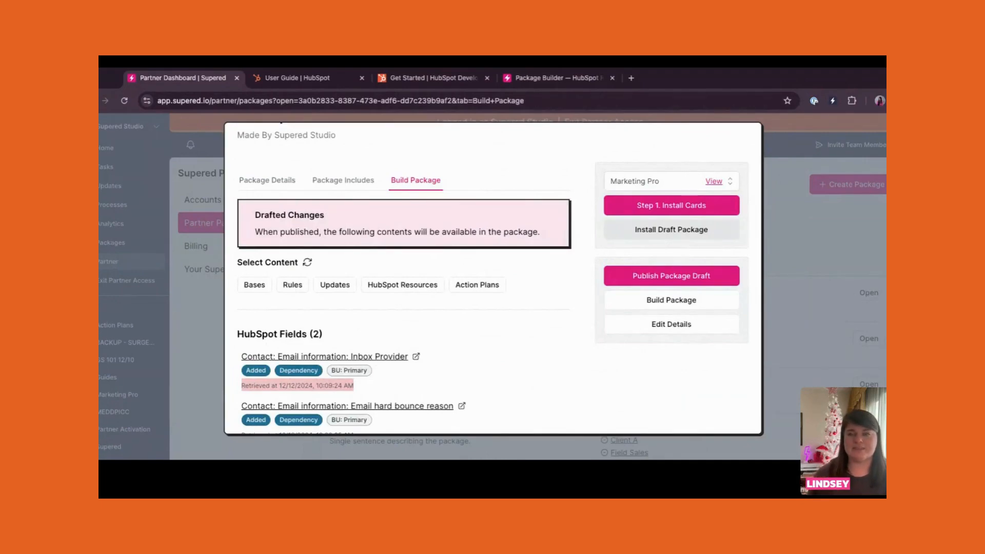
pyautogui.click(649, 275)
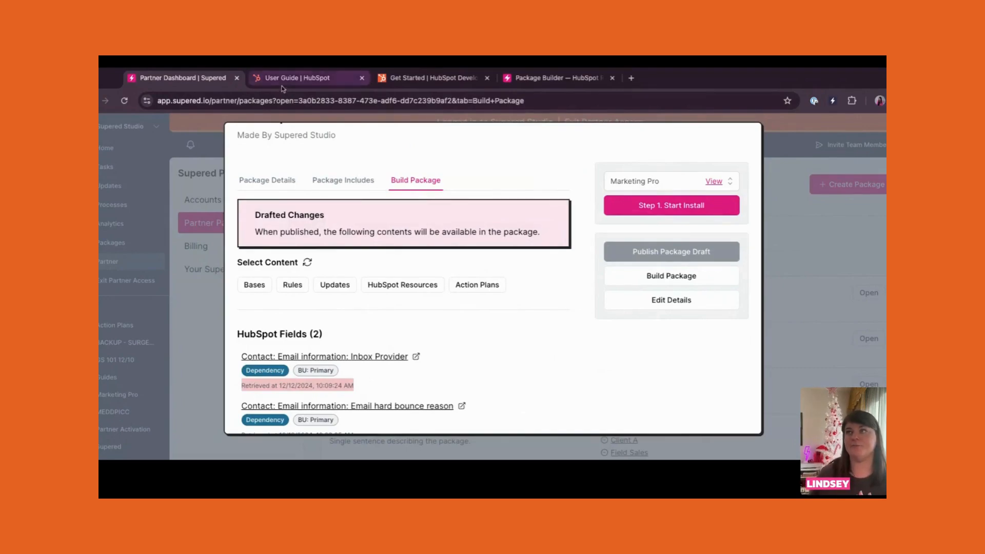
# Close the HubSpot user guide and choose to create an app developer account on the HubSpot Developers get-started page.
pyautogui.click(361, 78)
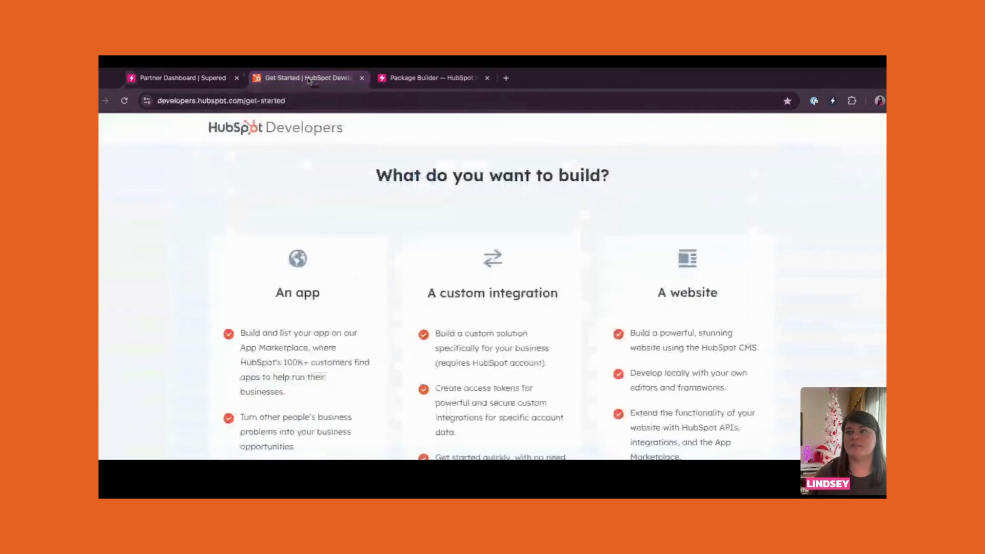
pyautogui.click(310, 80)
pyautogui.click(280, 102)
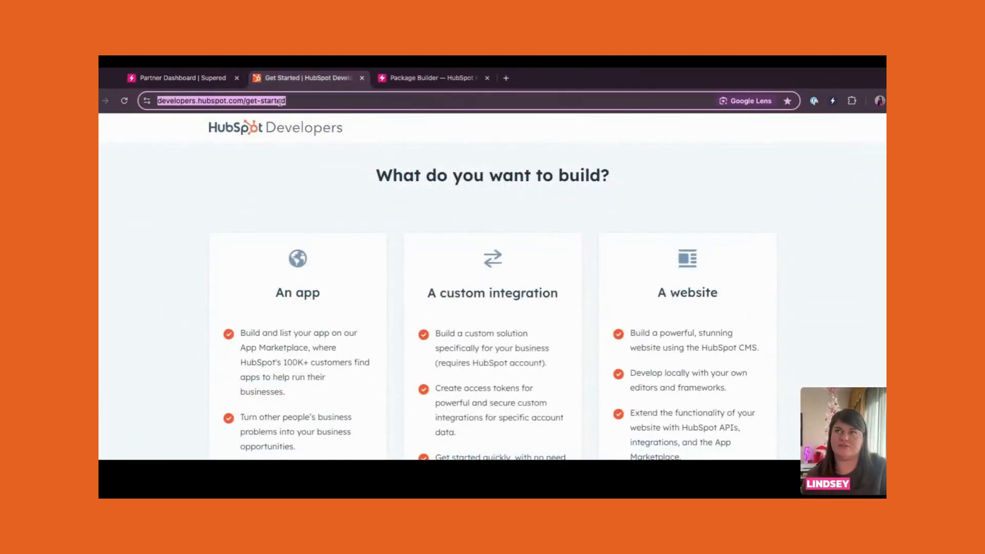
pyautogui.press('super+Tab')
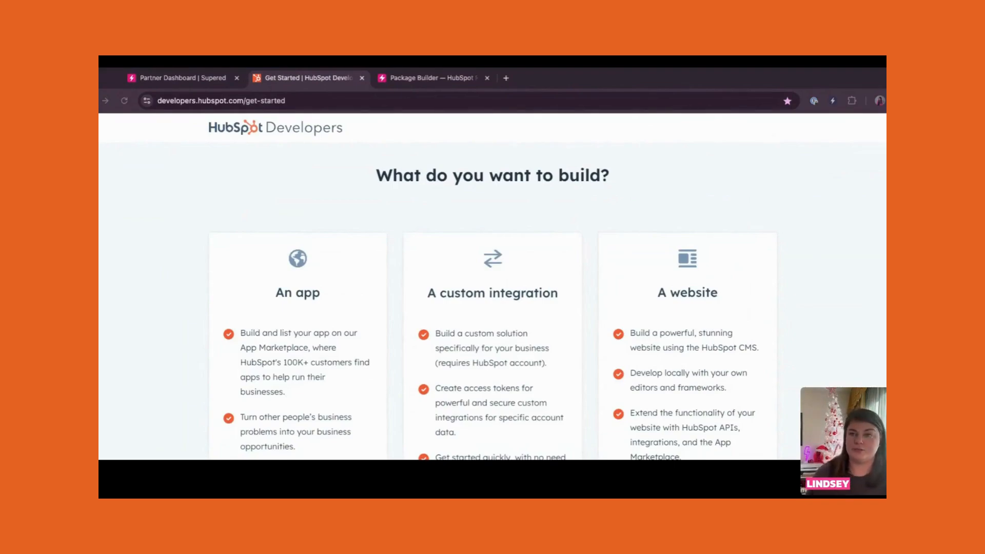
pyautogui.scroll(-3, 493, 287)
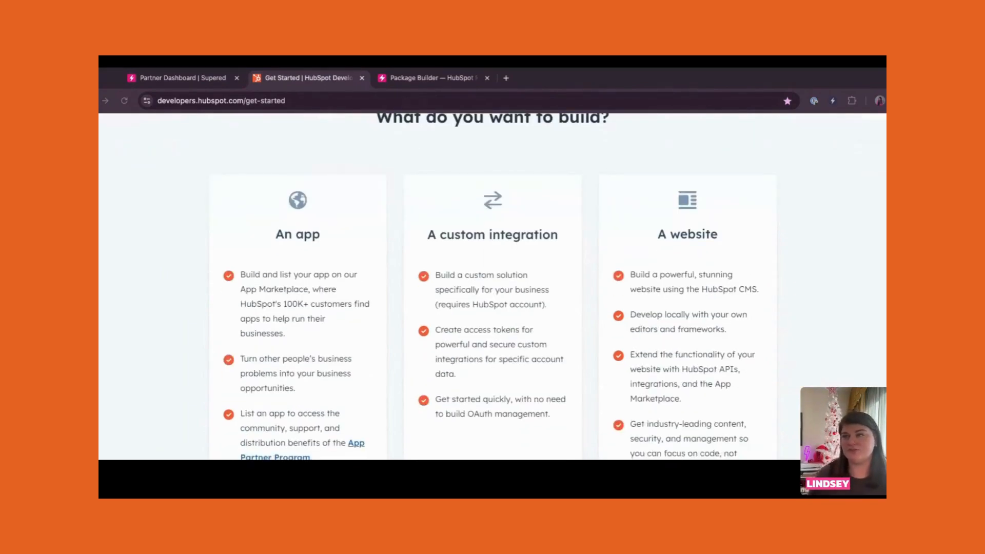
pyautogui.scroll(-3, 239, 290)
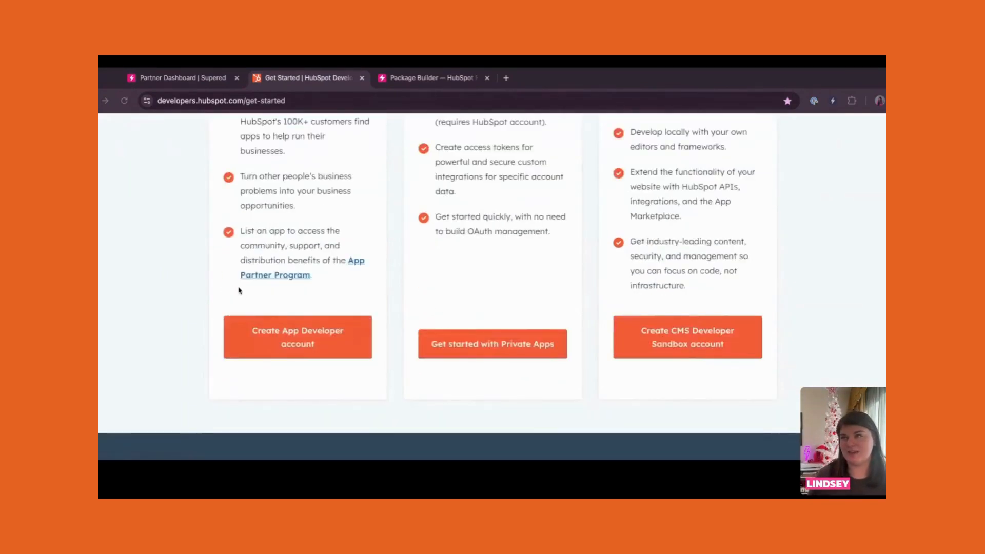
pyautogui.scroll(1, 226, 291)
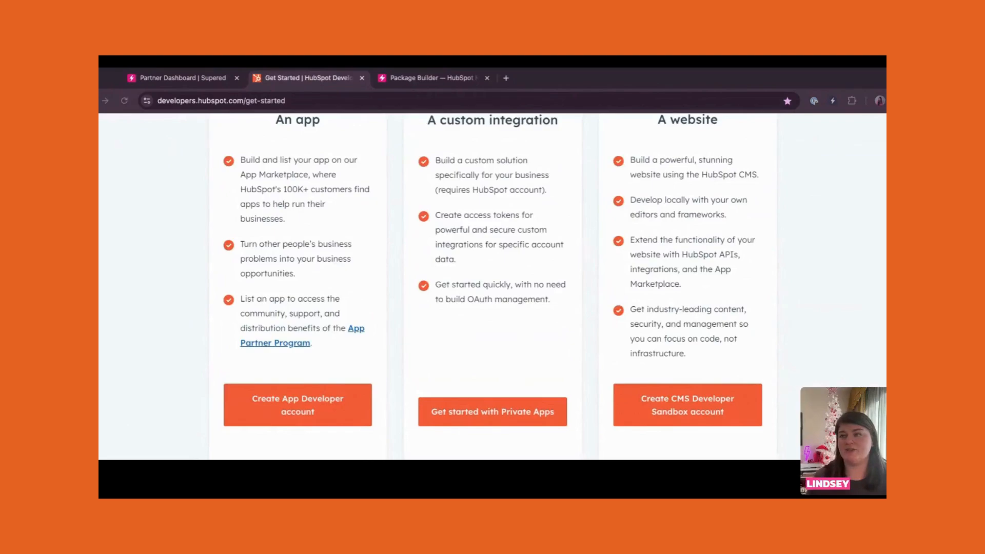
pyautogui.hotkey('ctrl', 'l')
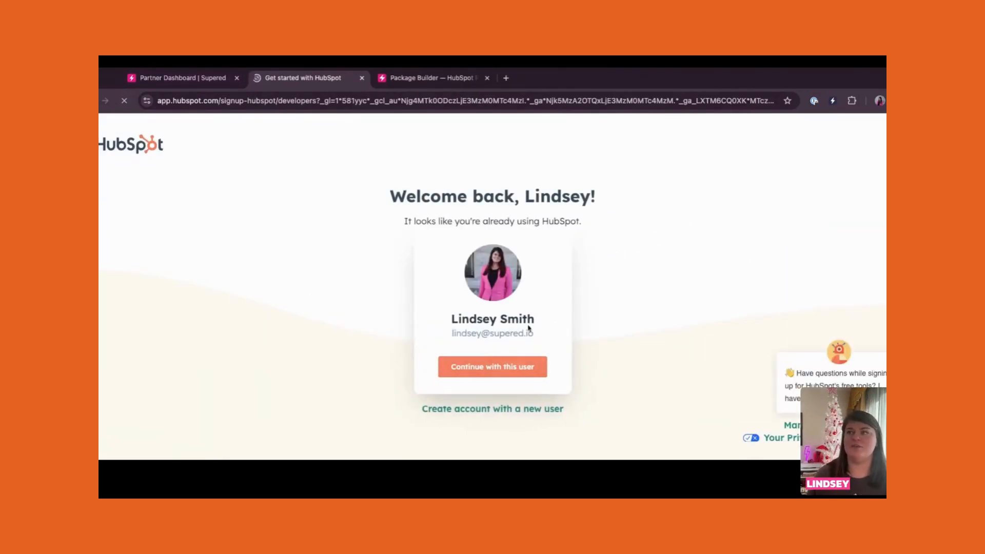
# Continue with the existing HubSpot user and open the second Supered developer account among all available developer accounts.
pyautogui.click(492, 366)
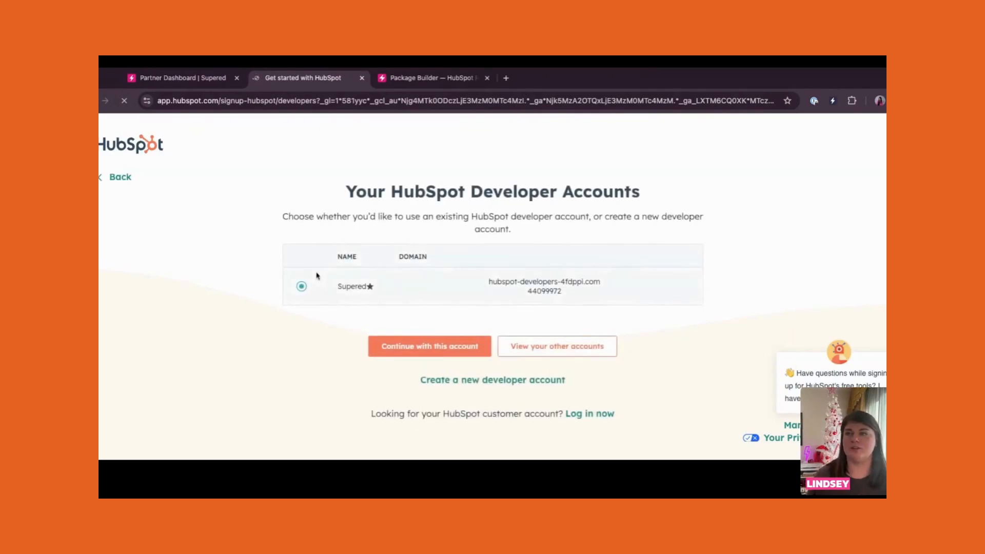
pyautogui.click(559, 346)
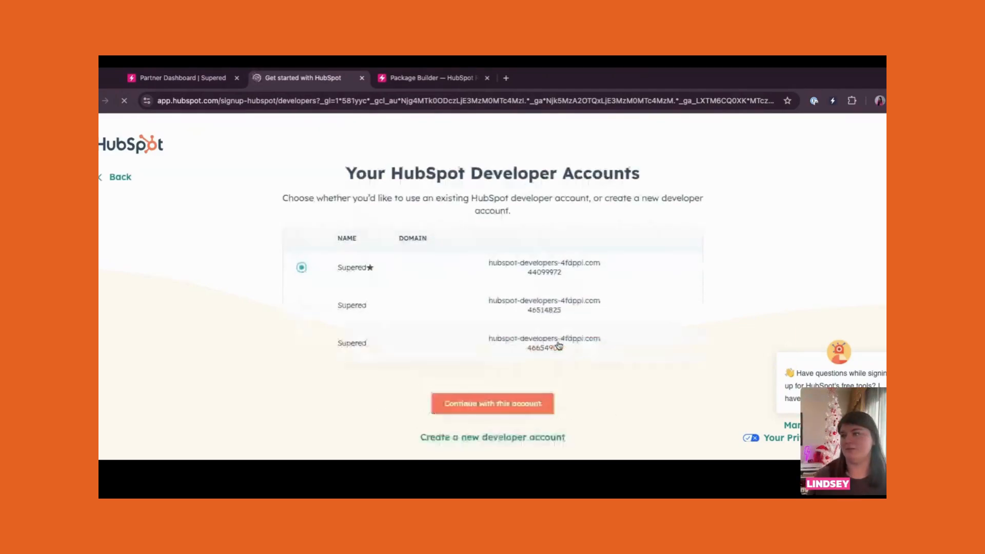
pyautogui.click(534, 307)
pyautogui.click(508, 405)
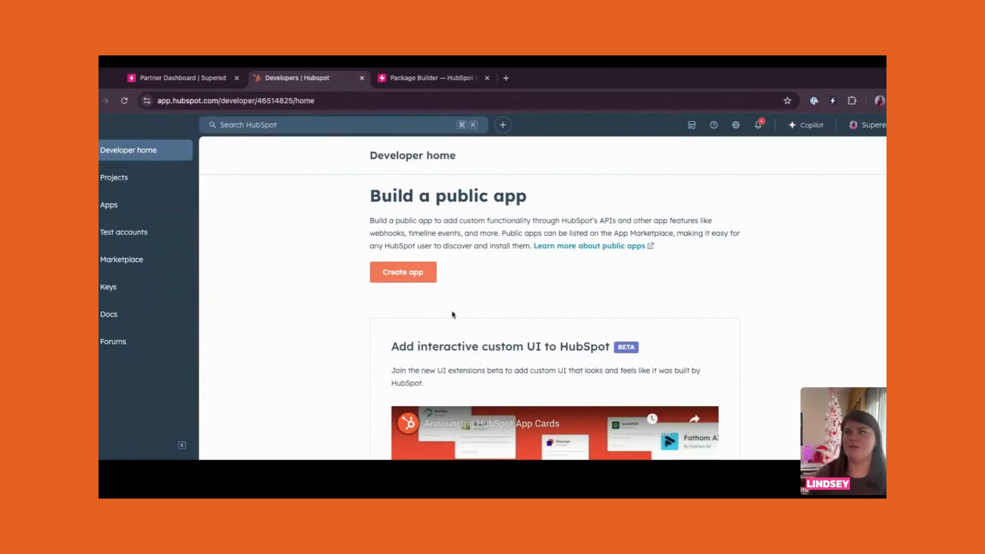
# Start creating a developer test account from the developer home and clear the suggested account name.
pyautogui.scroll(-8, 517, 269)
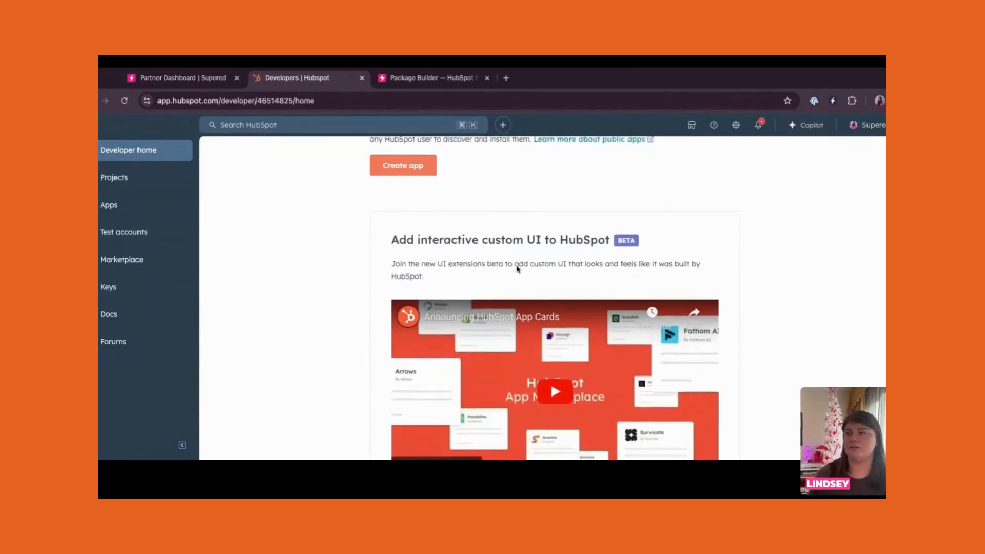
pyautogui.click(404, 364)
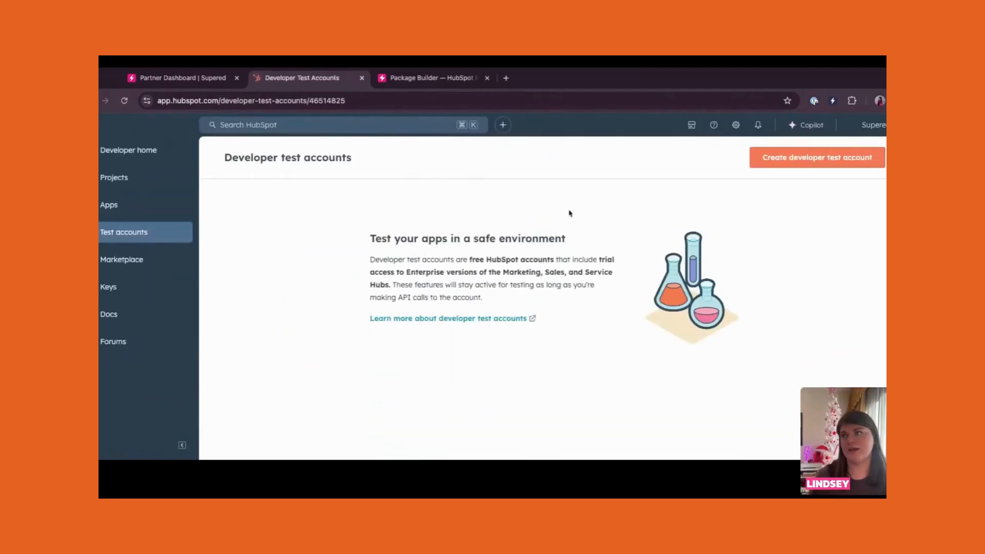
pyautogui.click(797, 159)
pyautogui.click(494, 302)
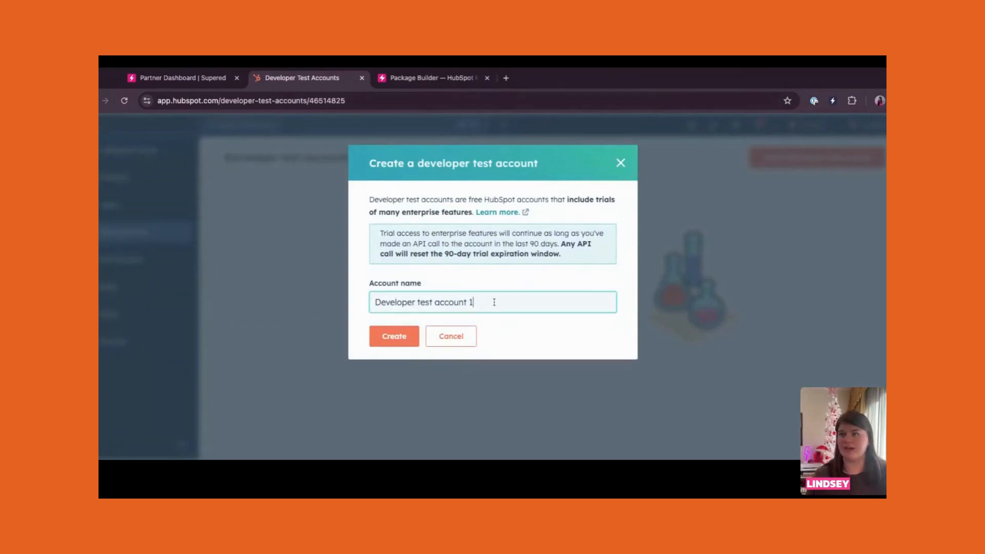
pyautogui.press('super+a')
pyautogui.press('BackSpace')
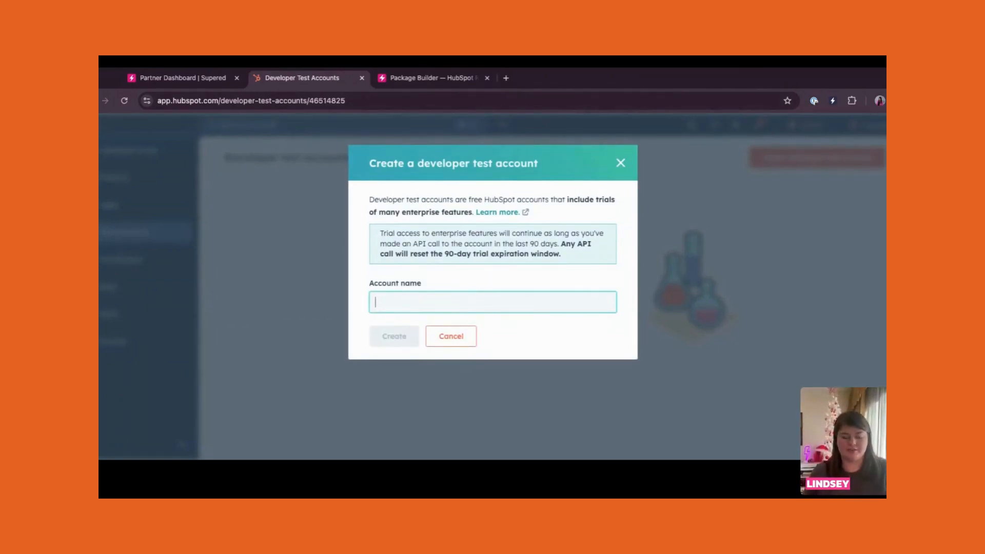
pyautogui.write('Te')
pyautogui.press('BackSpace')
pyautogui.press('BackSpace')
pyautogui.write('Supered ')
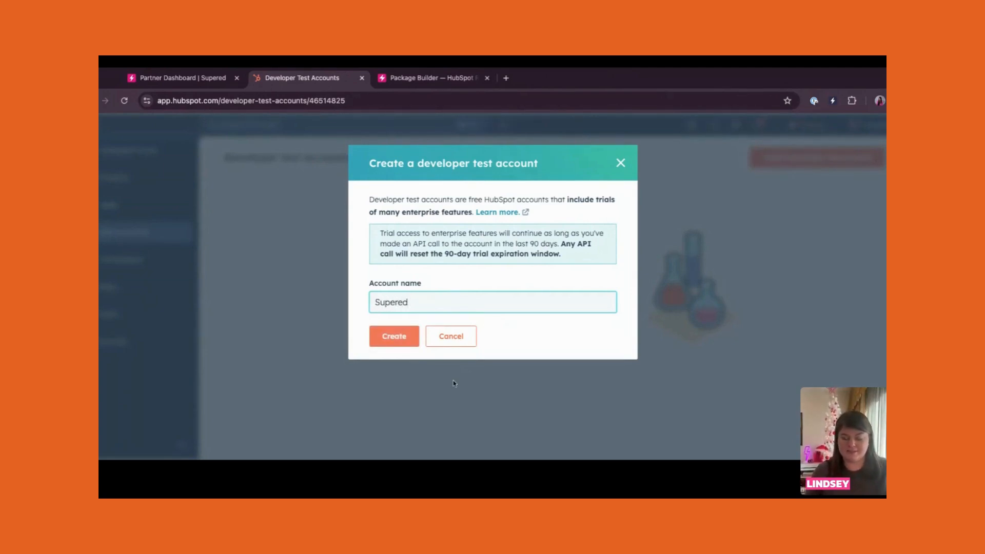
pyautogui.write('Test')
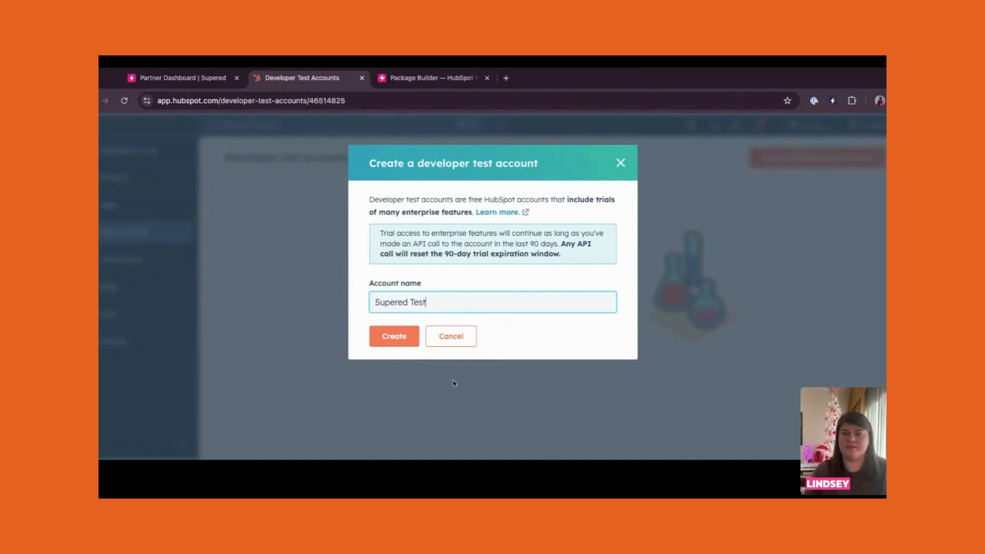
pyautogui.press('BackSpace')
pyautogui.press('BackSpace')
pyautogui.press('BackSpace')
pyautogui.press('BackSpace')
pyautogui.press('BackSpace')
pyautogui.press('BackSpace')
pyautogui.press('BackSpace')
pyautogui.press('BackSpace')
pyautogui.press('BackSpace')
pyautogui.press('BackSpace')
pyautogui.press('BackSpace')
pyautogui.press('BackSpace')
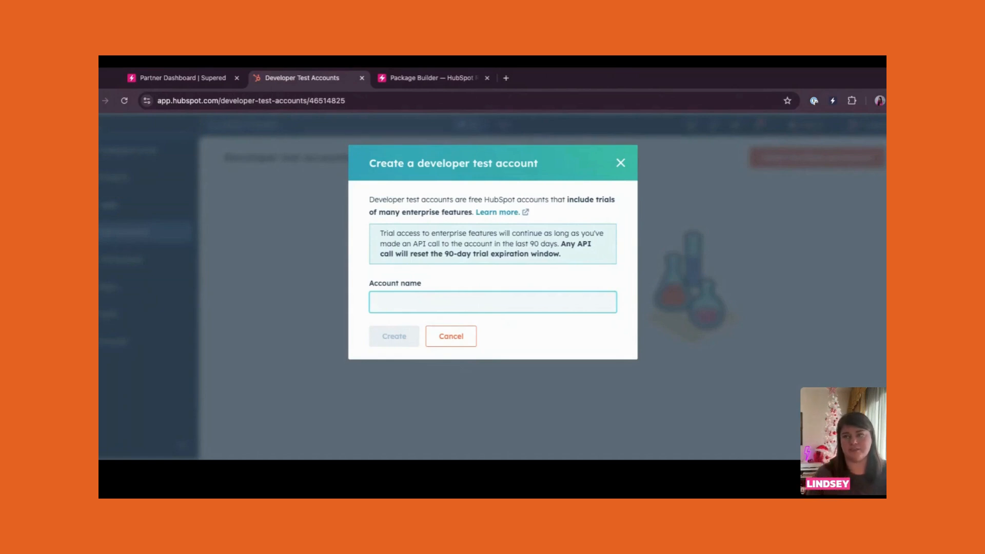
# Create the developer test account with the name PBC 12/12 and check its trial expiration date.
pyautogui.write('PBC ')
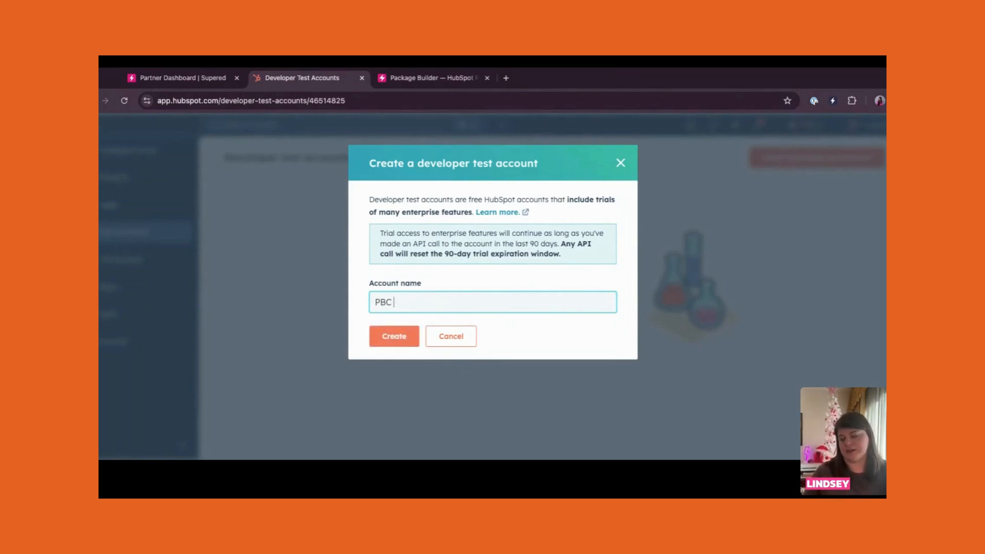
pyautogui.write('12/12')
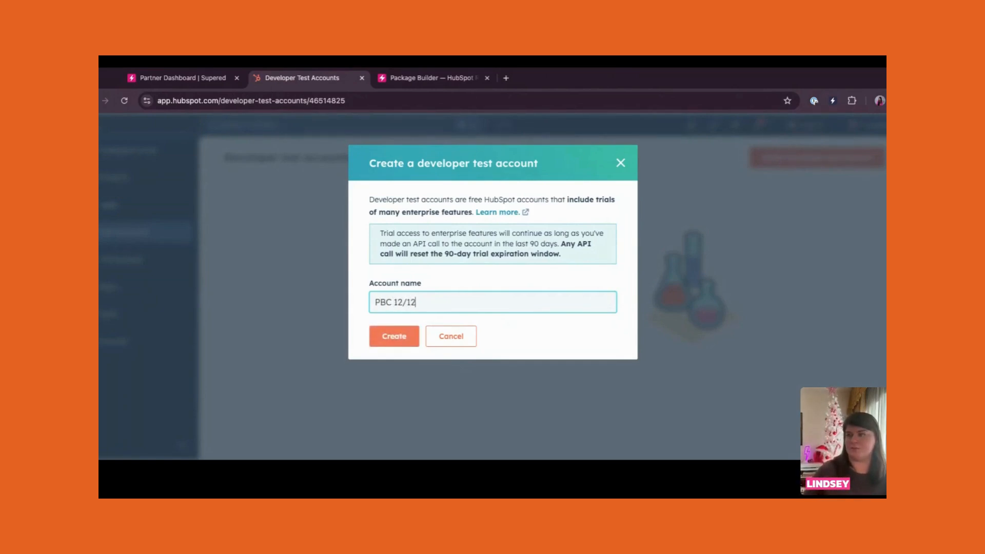
pyautogui.click(409, 342)
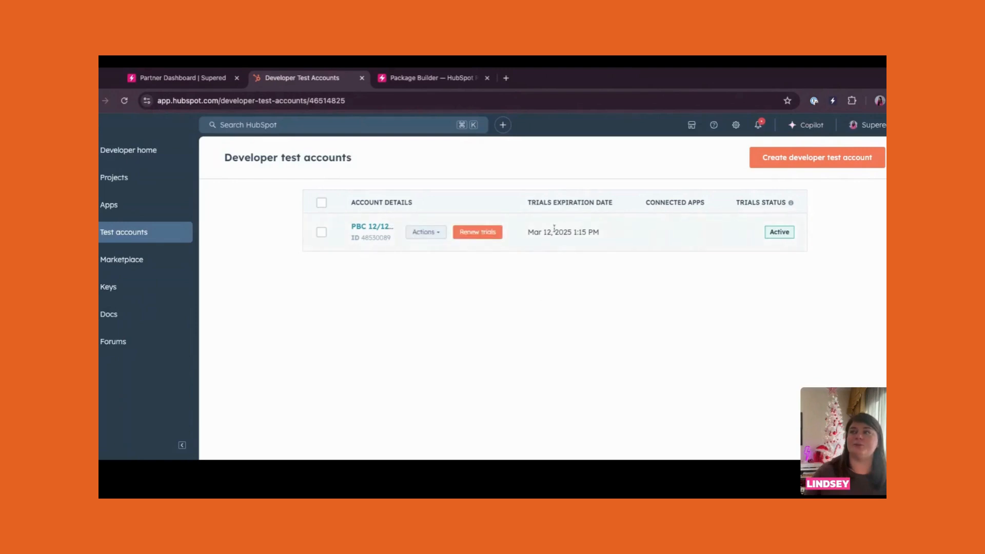
pyautogui.moveTo(527, 232); pyautogui.dragTo(609, 234)
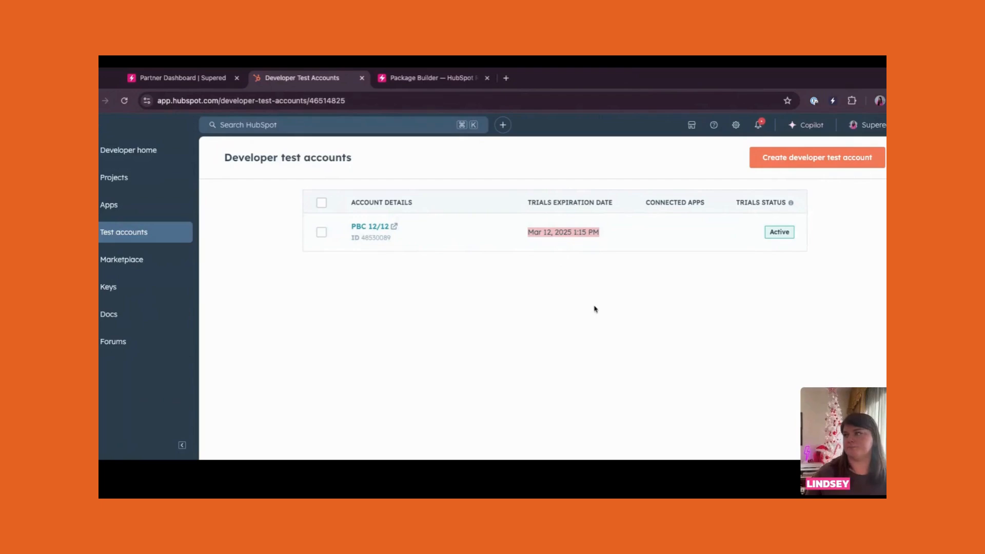
pyautogui.click(662, 290)
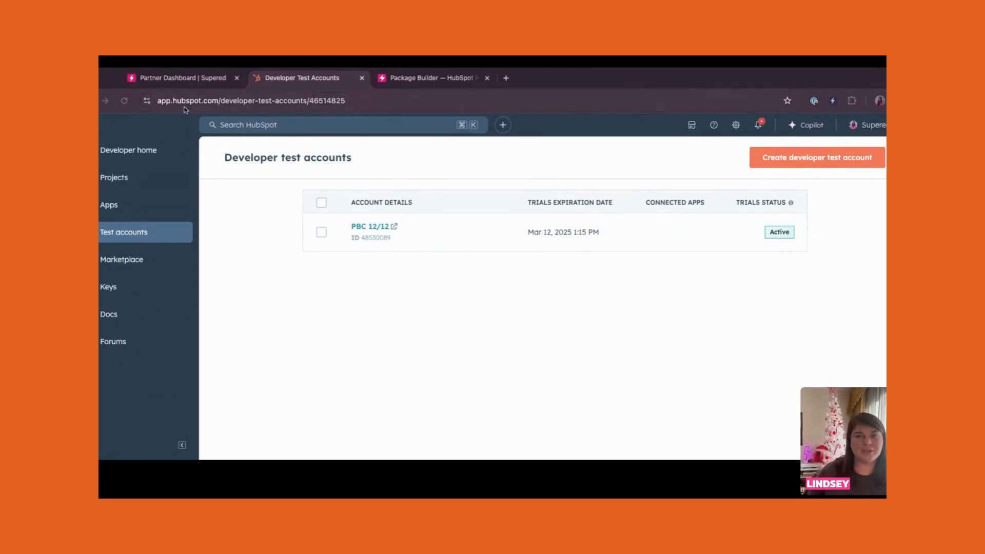
# Return to the package in the Supered partner dashboard, select the GS 101 12/10 workspace and start the package installation there.
pyautogui.click(189, 80)
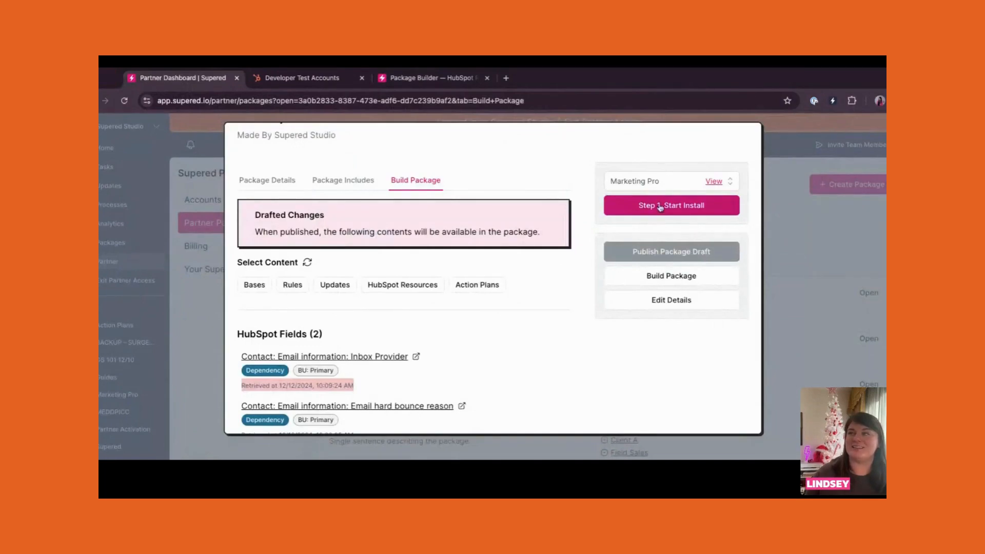
pyautogui.click(619, 181)
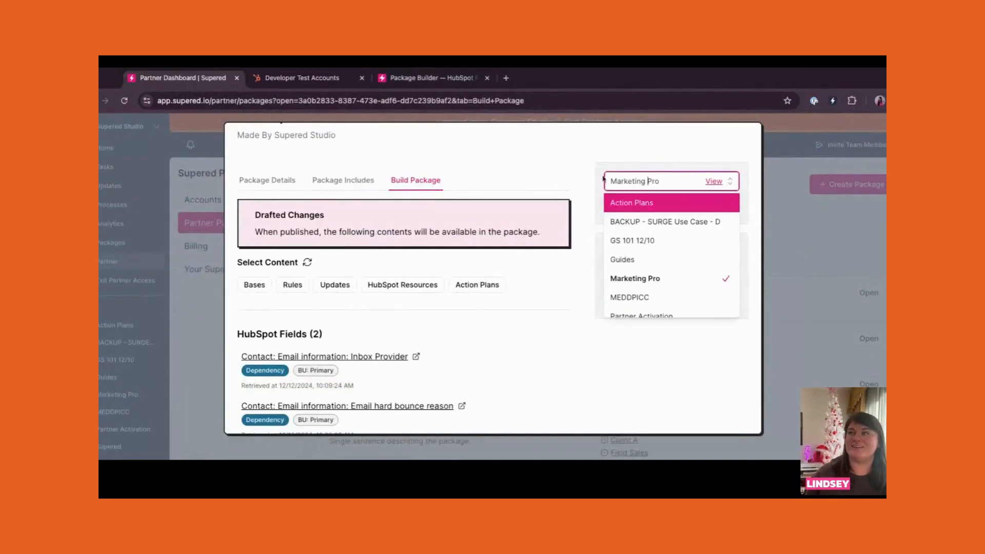
pyautogui.click(647, 240)
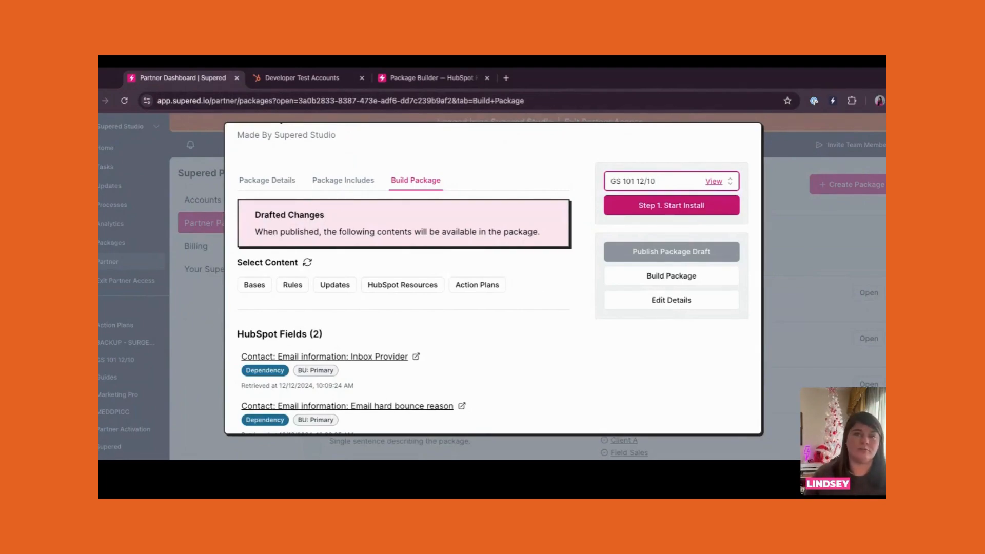
pyautogui.click(659, 206)
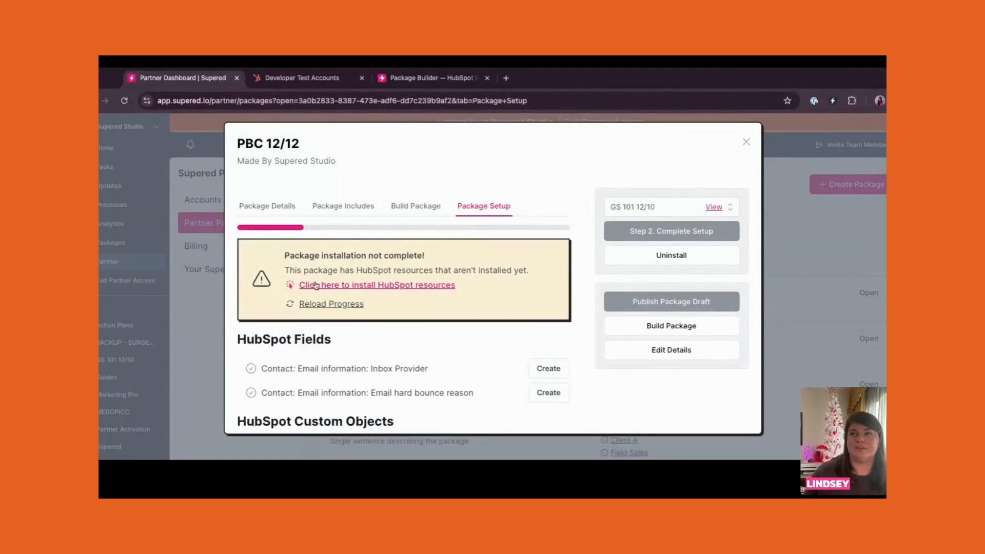
# Start installing the package's HubSpot resources and open the PBC 12/12 account from the HubSpot accounts list.
pyautogui.click(352, 285)
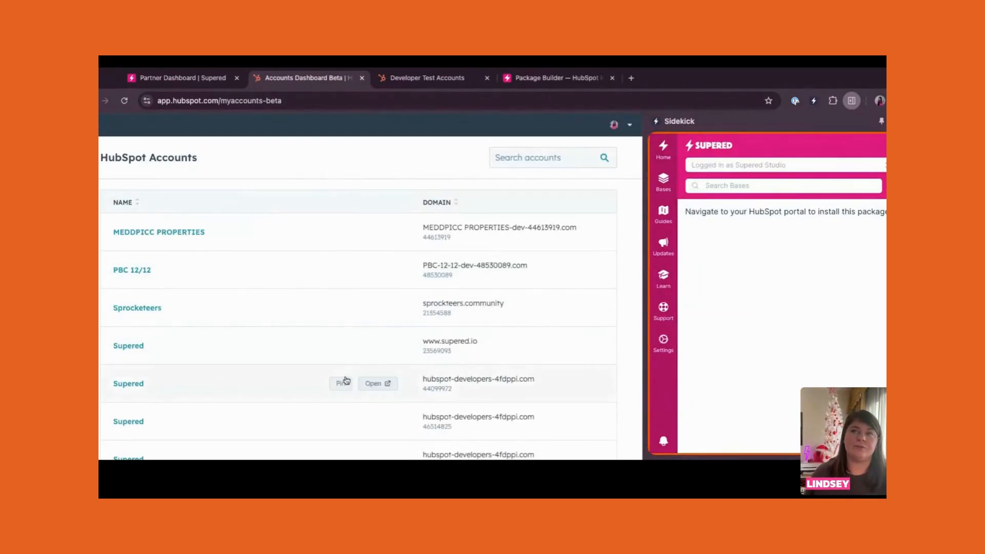
pyautogui.scroll(-1, 346, 380)
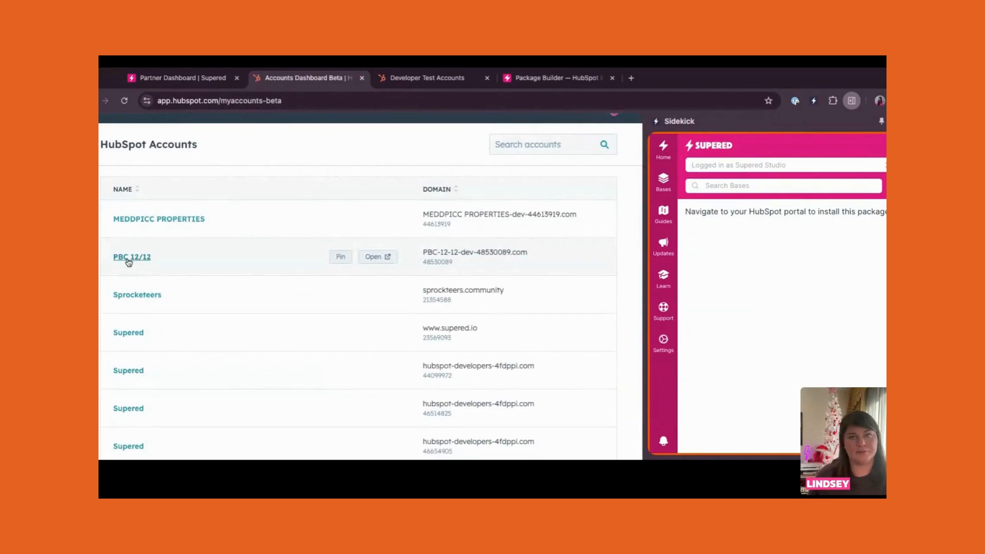
pyautogui.click(131, 256)
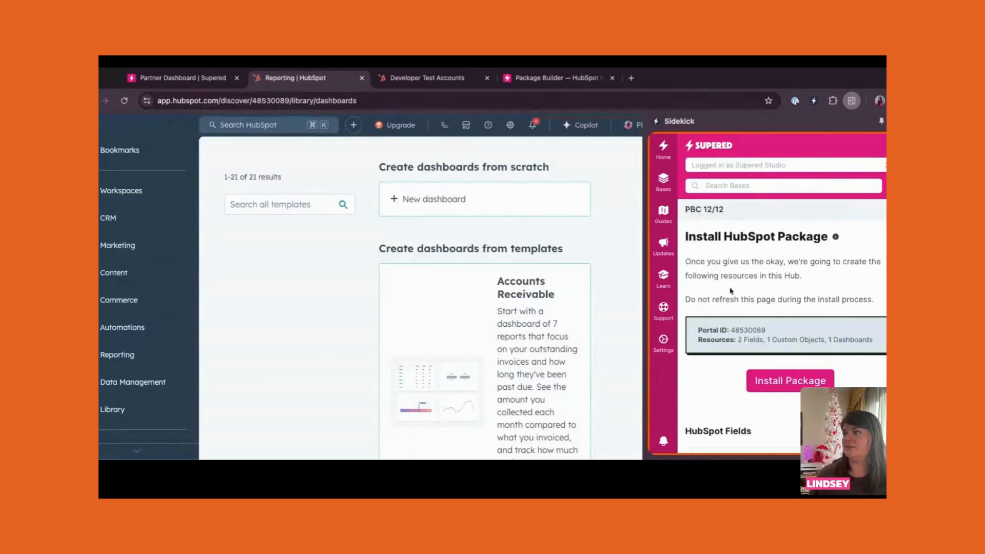
# Install the package in the PBC 12/12 account, dismissing the error notification and continuing despite the Email hard bounce reason error.
pyautogui.click(784, 382)
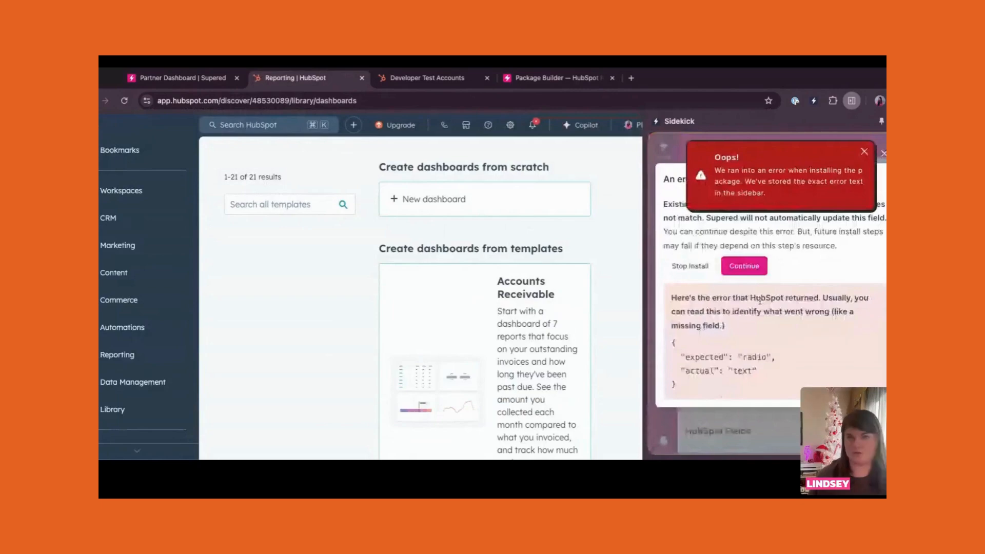
pyautogui.click(865, 153)
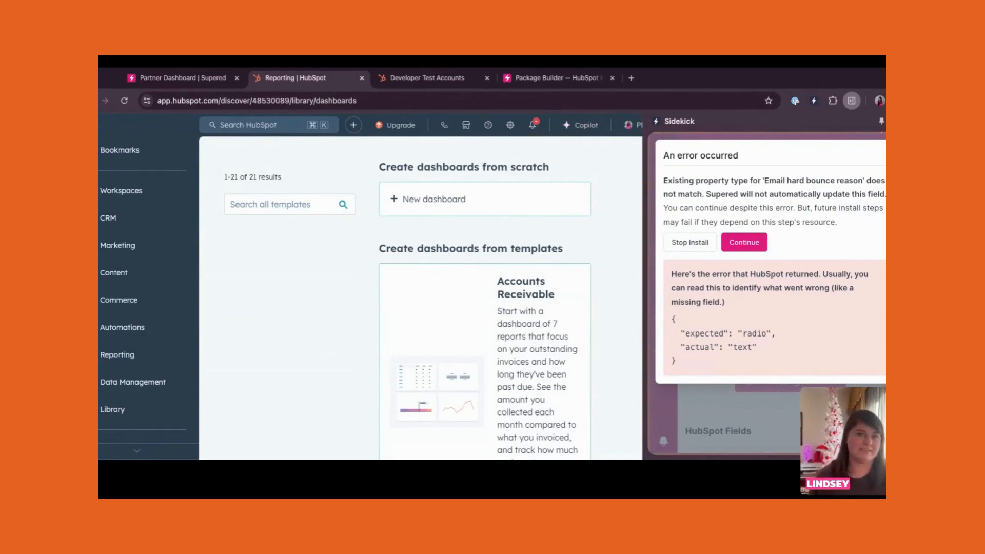
pyautogui.click(743, 242)
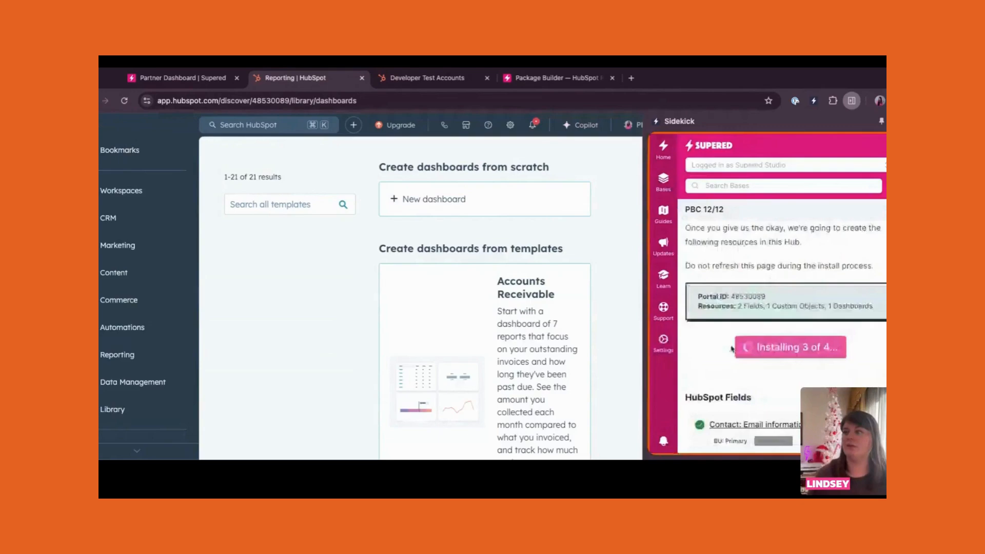
# Check the installation status of the package's fields, custom object and dashboard, and open the installed Commissions object in HubSpot.
pyautogui.scroll(-2, 732, 348)
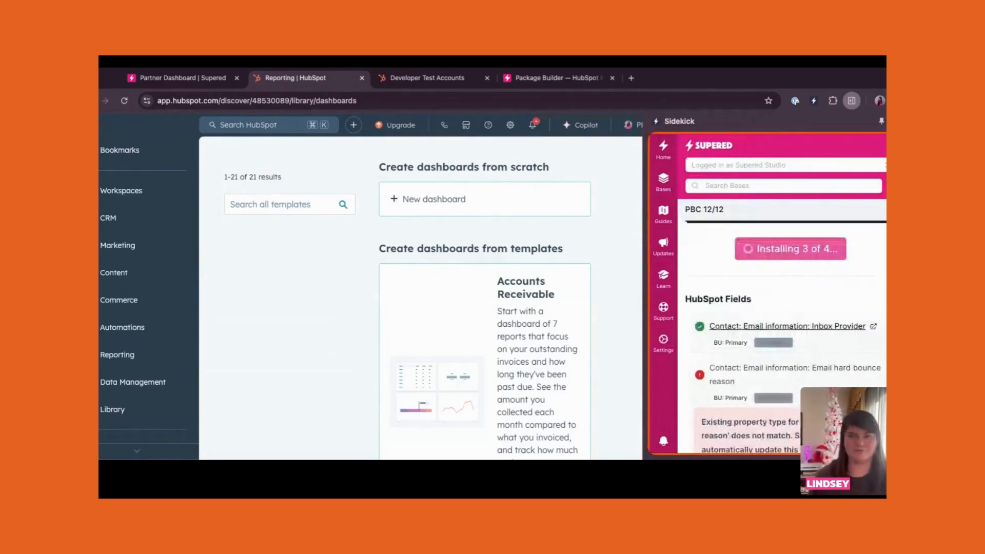
pyautogui.scroll(-1, 704, 330)
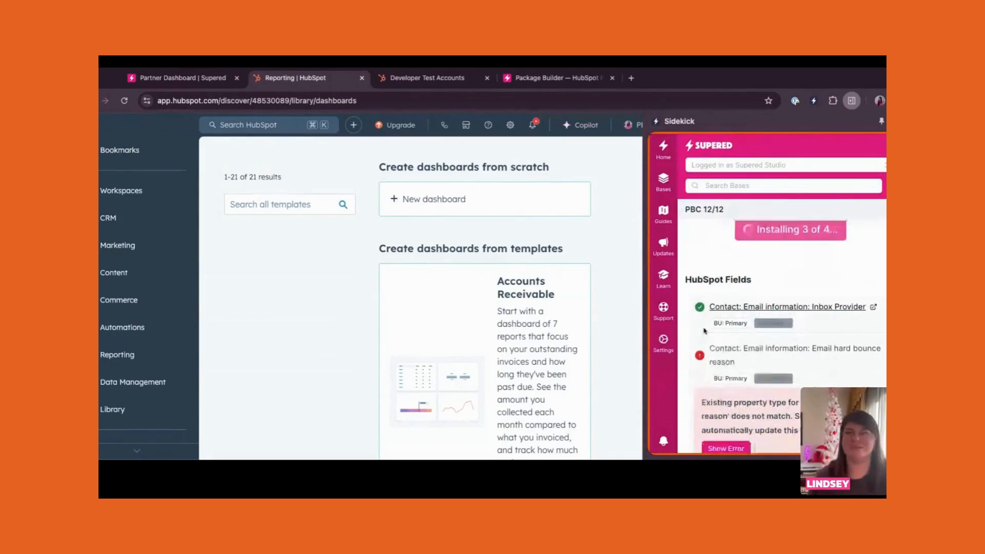
pyautogui.moveTo(703, 307)
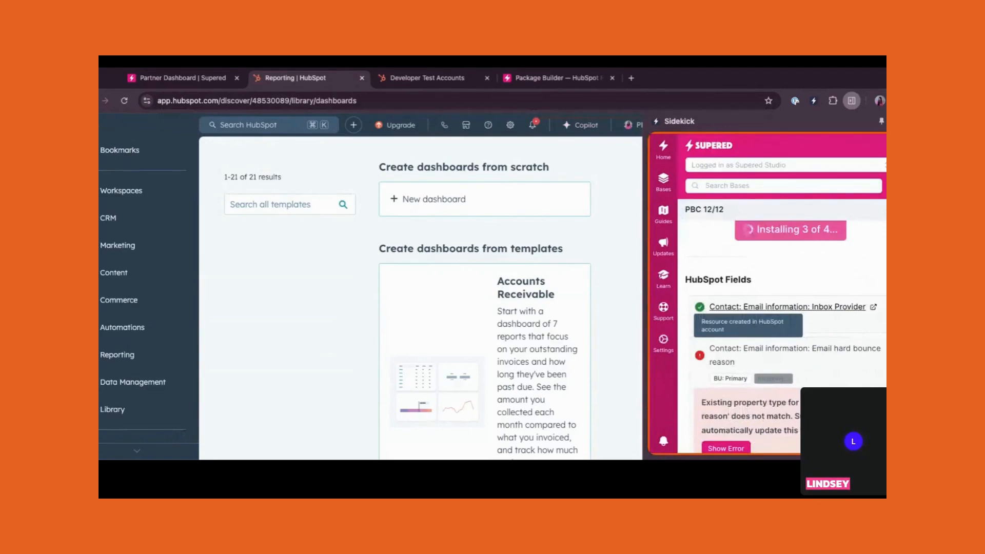
pyautogui.moveTo(698, 356)
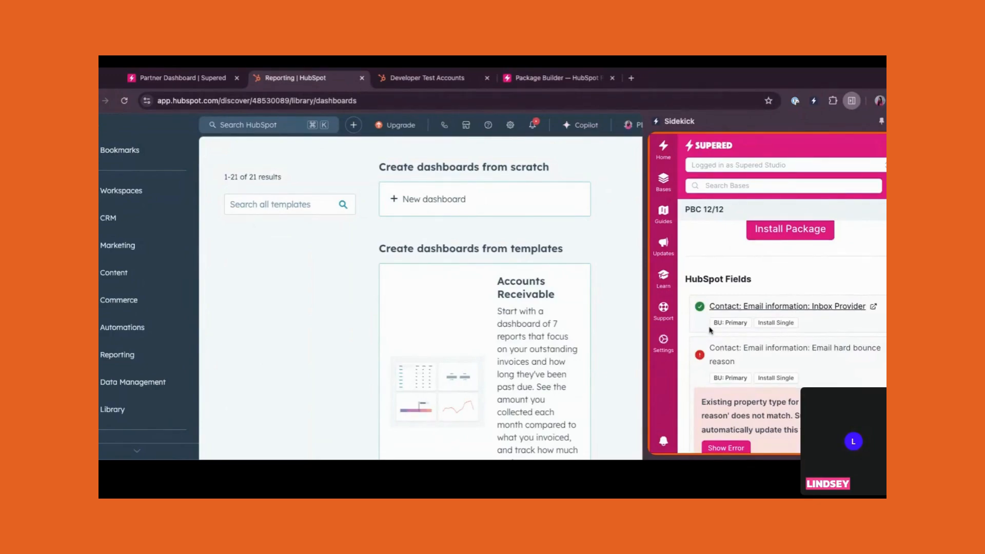
pyautogui.scroll(-4, 710, 329)
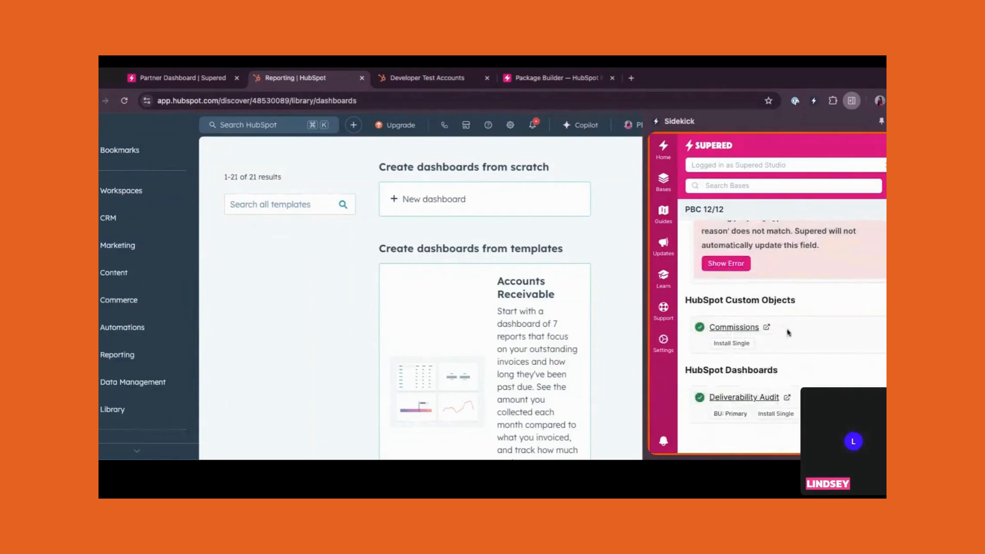
pyautogui.scroll(5, 813, 358)
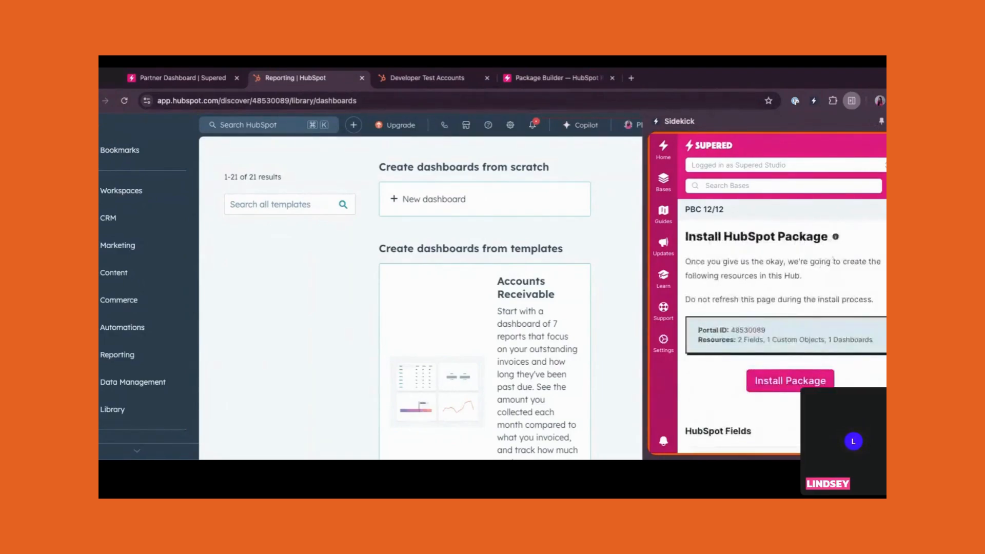
pyautogui.scroll(-6, 789, 301)
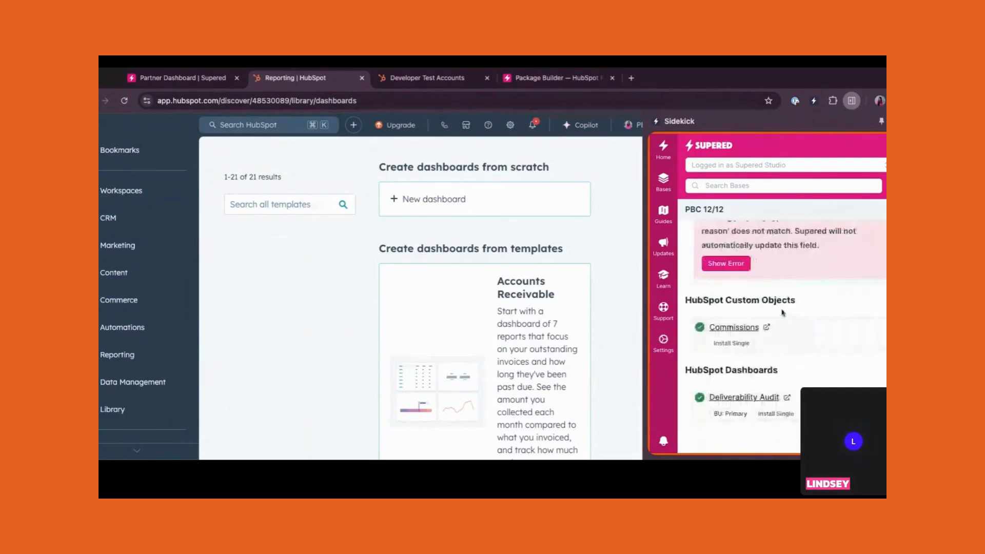
pyautogui.click(727, 333)
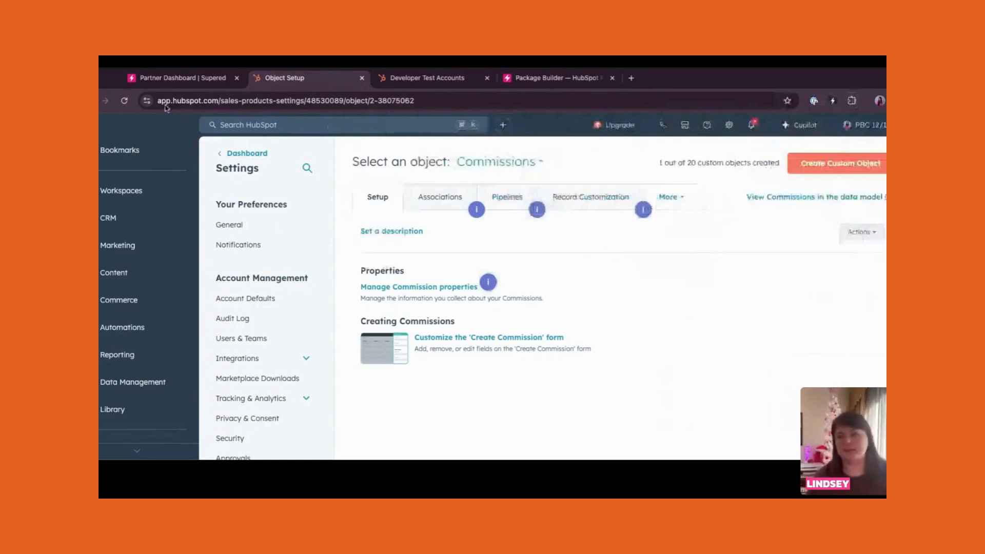
# Return to the package setup in the partner dashboard and review its list of HubSpot resources.
pyautogui.click(177, 77)
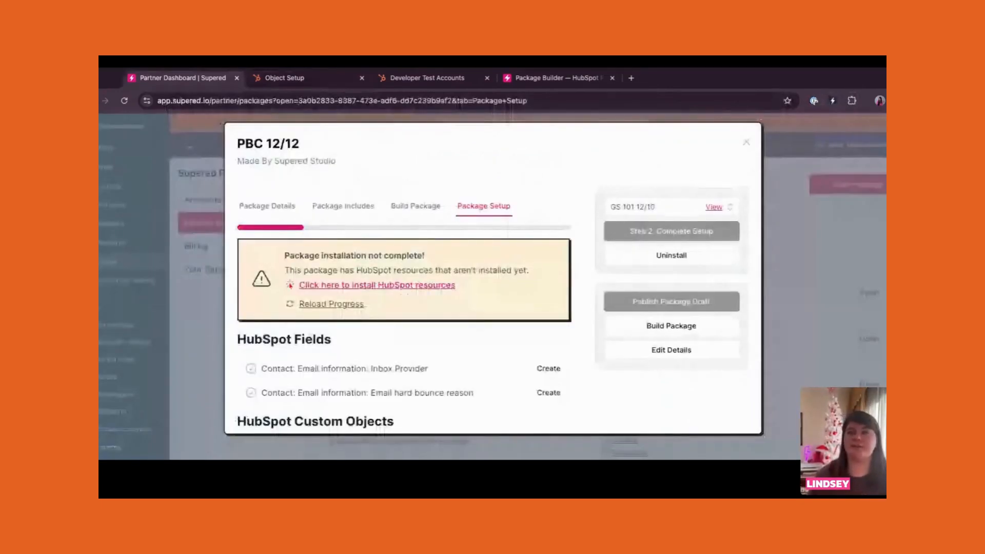
pyautogui.scroll(-3, 401, 277)
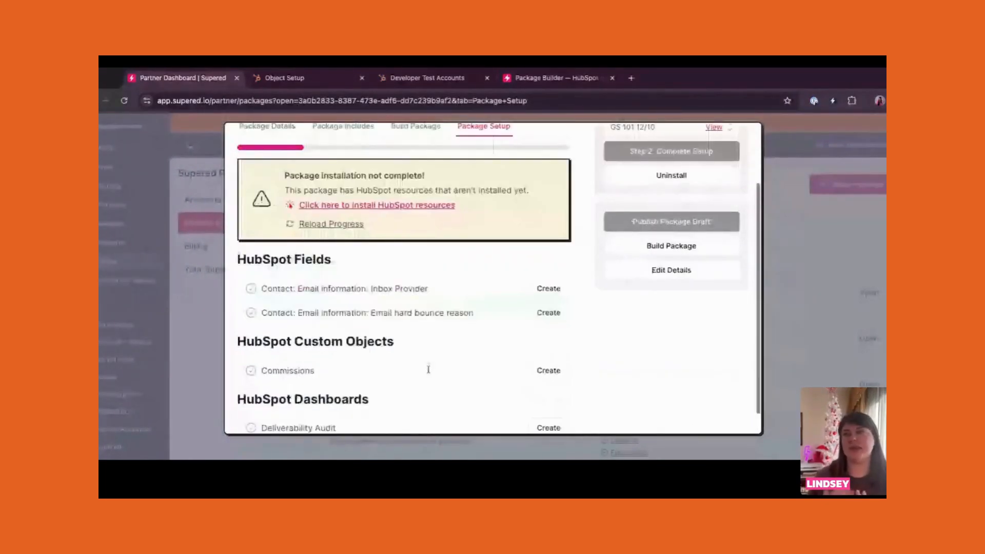
pyautogui.scroll(-1, 400, 277)
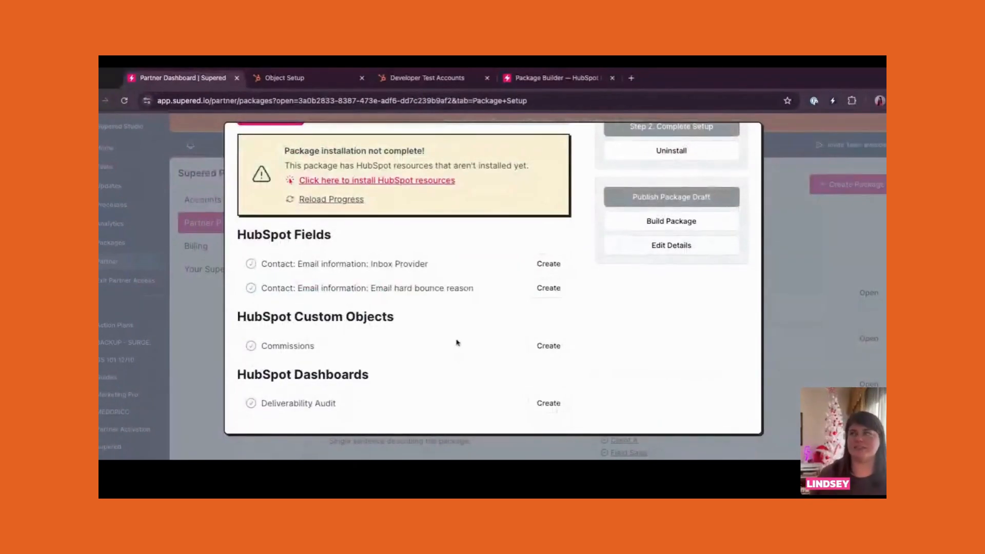
pyautogui.scroll(3, 457, 343)
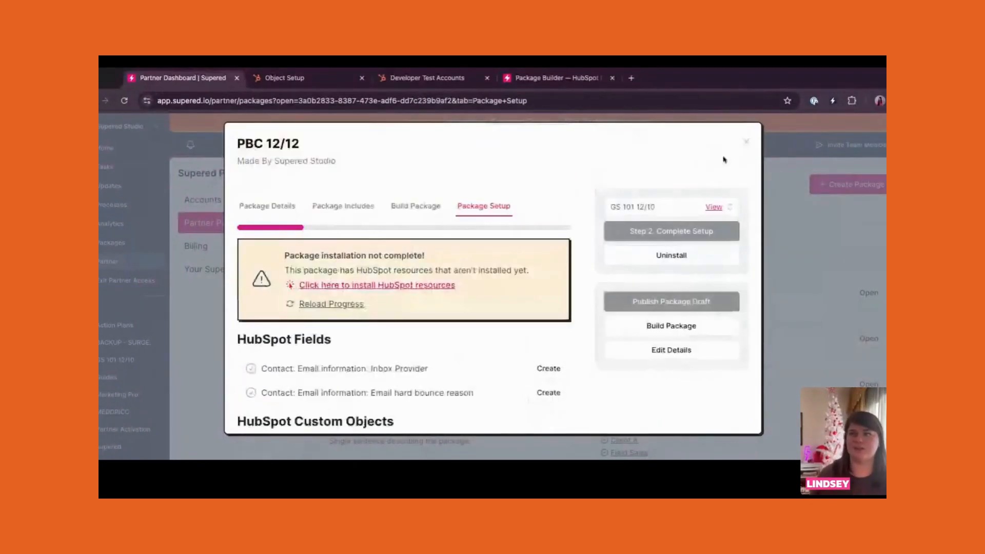
# Close the package setup, reopen the PBC 12/12 package and start editing the HubSpot resources in its build.
pyautogui.click(746, 141)
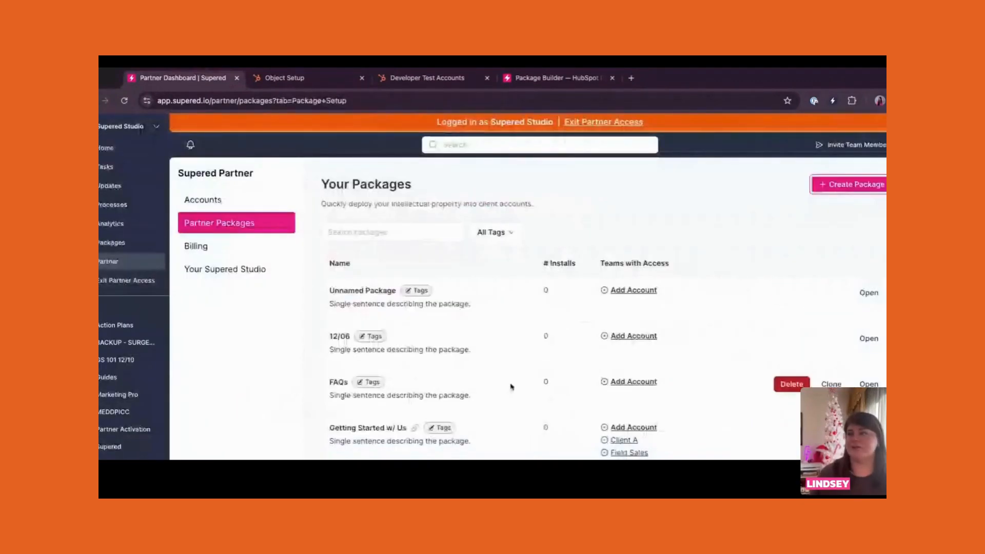
pyautogui.scroll(-5, 511, 387)
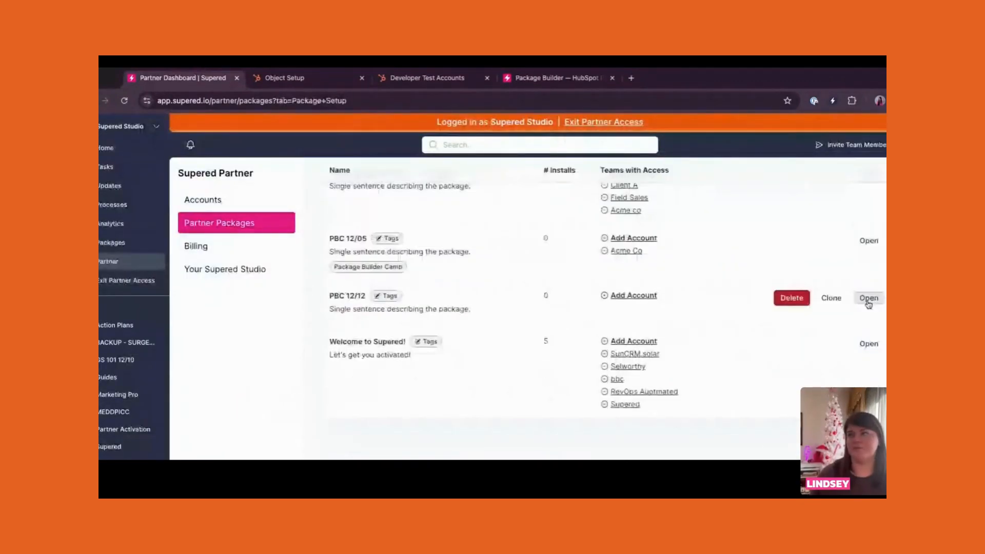
pyautogui.click(868, 298)
pyautogui.click(413, 223)
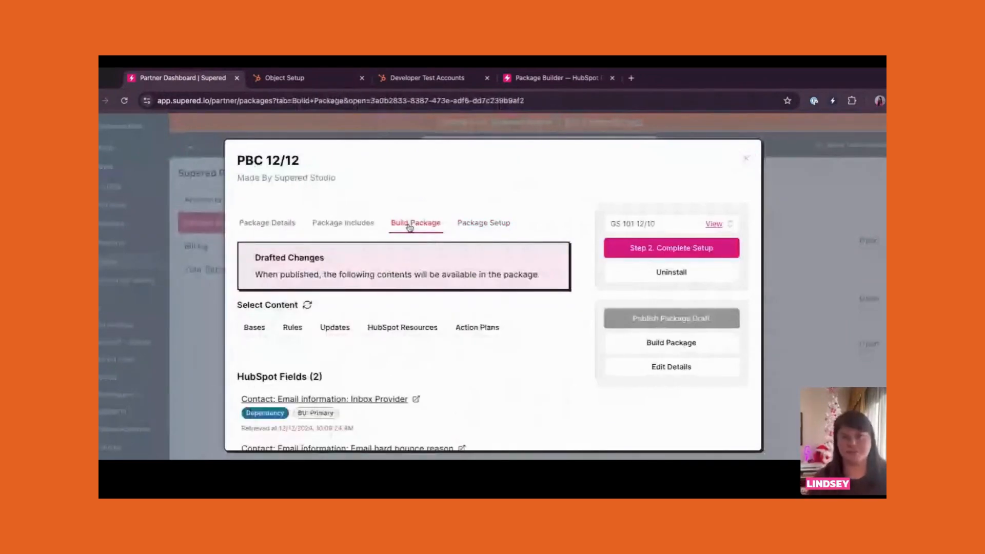
pyautogui.click(413, 326)
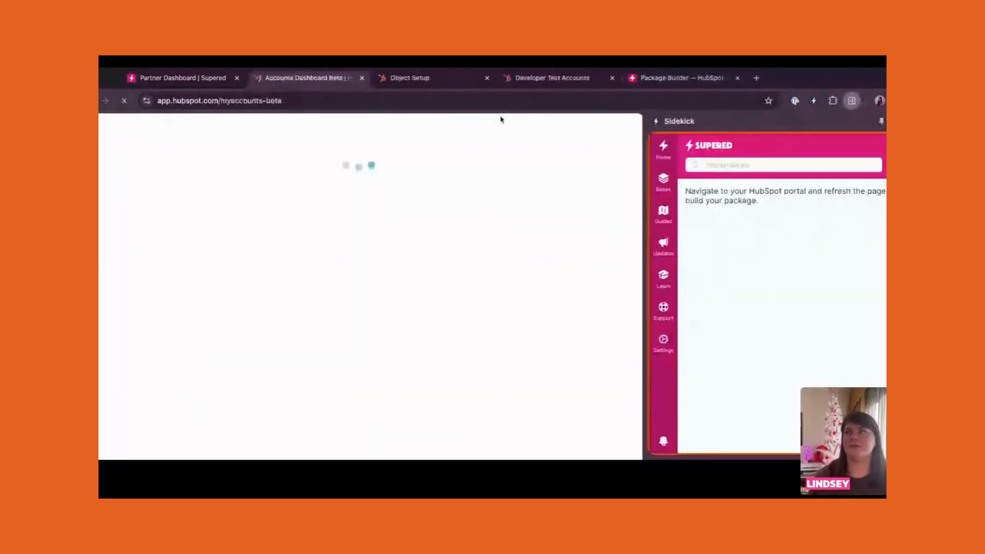
# Close the leftover Object Setup and Developer Test Accounts pages and open the MEDDPICC PROPERTIES account.
pyautogui.click(487, 78)
pyautogui.click(488, 78)
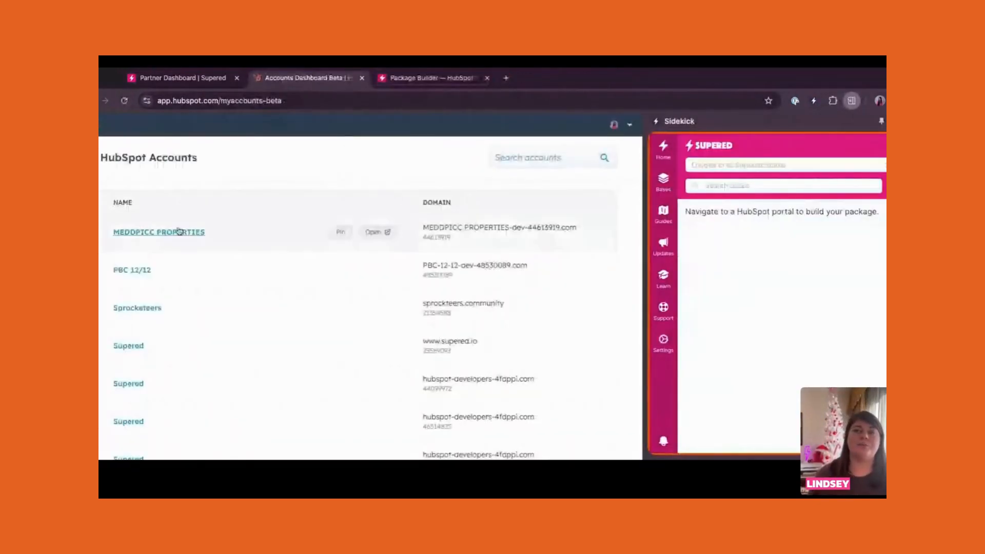
pyautogui.click(158, 234)
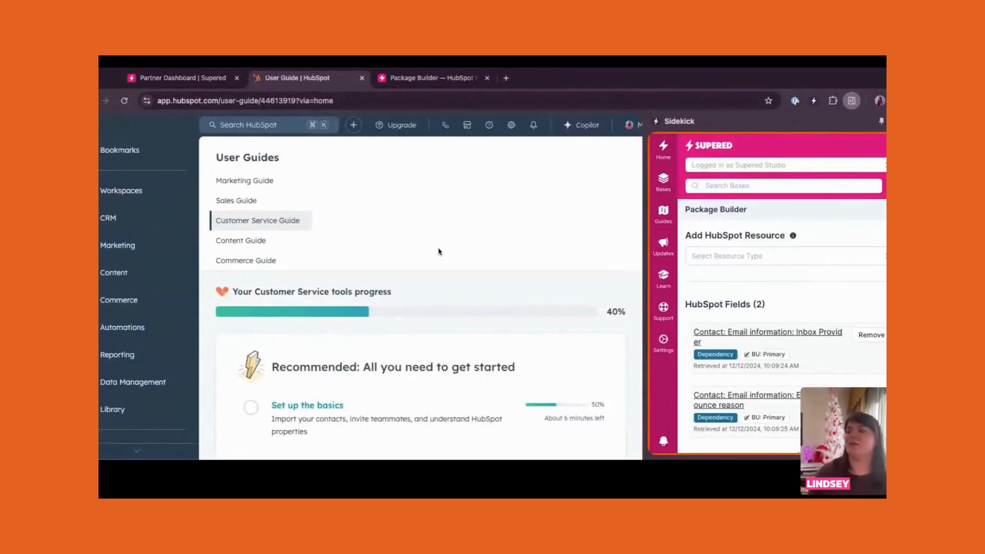
# Remove the Commissions custom object from the package in the Package Builder.
pyautogui.scroll(-1, 854, 350)
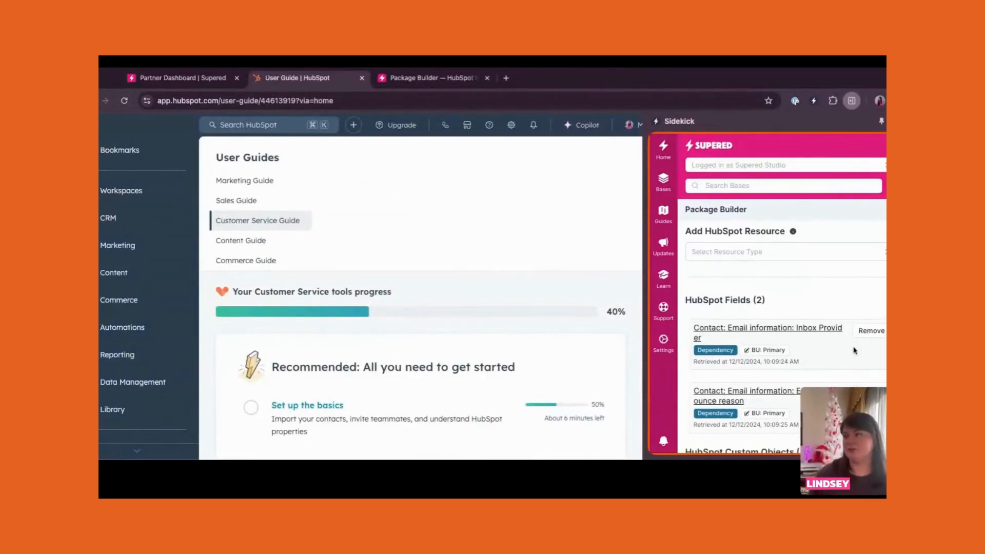
pyautogui.scroll(-3, 855, 351)
pyautogui.click(868, 340)
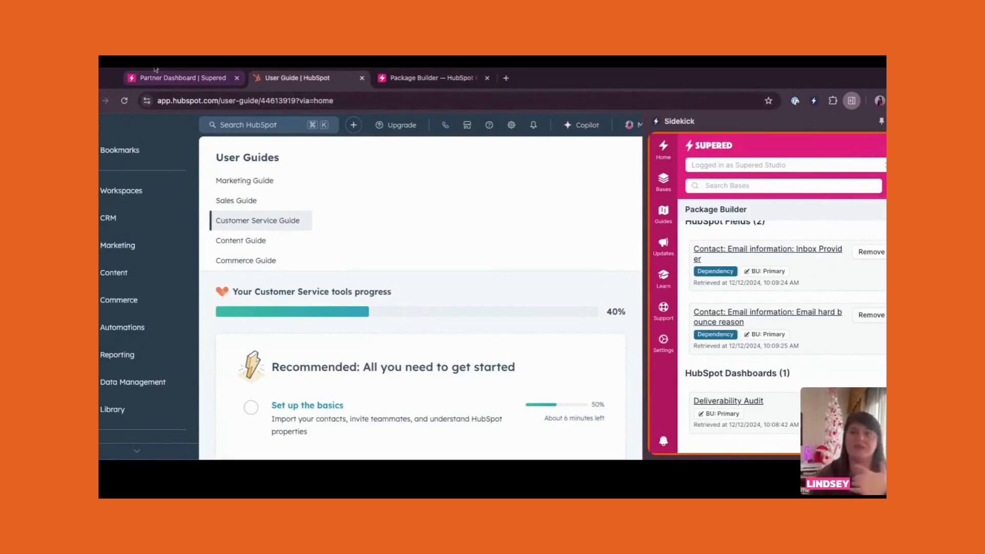
# Refresh the package content in the partner dashboard and review the drafted changes, including deleted resources.
pyautogui.click(174, 78)
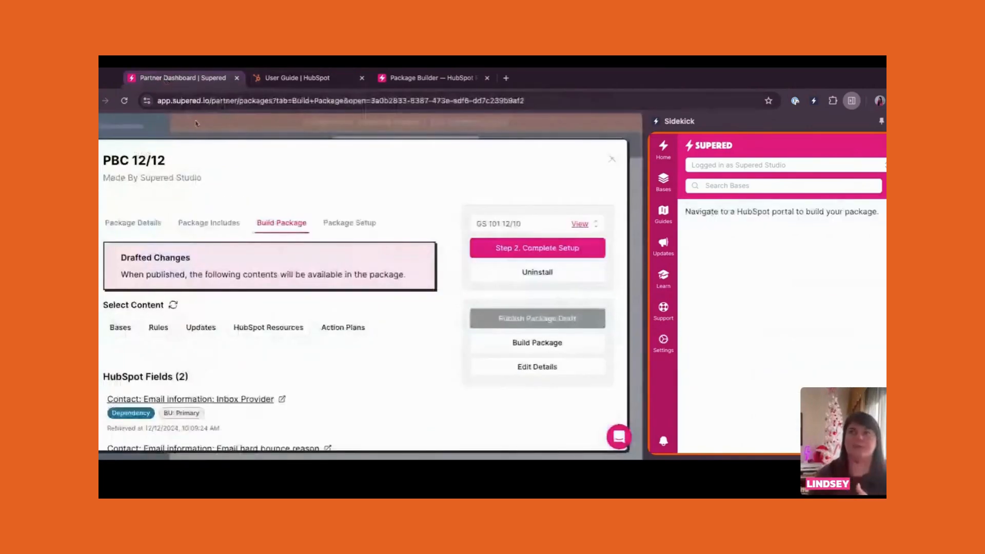
pyautogui.click(173, 304)
pyautogui.scroll(-5, 334, 341)
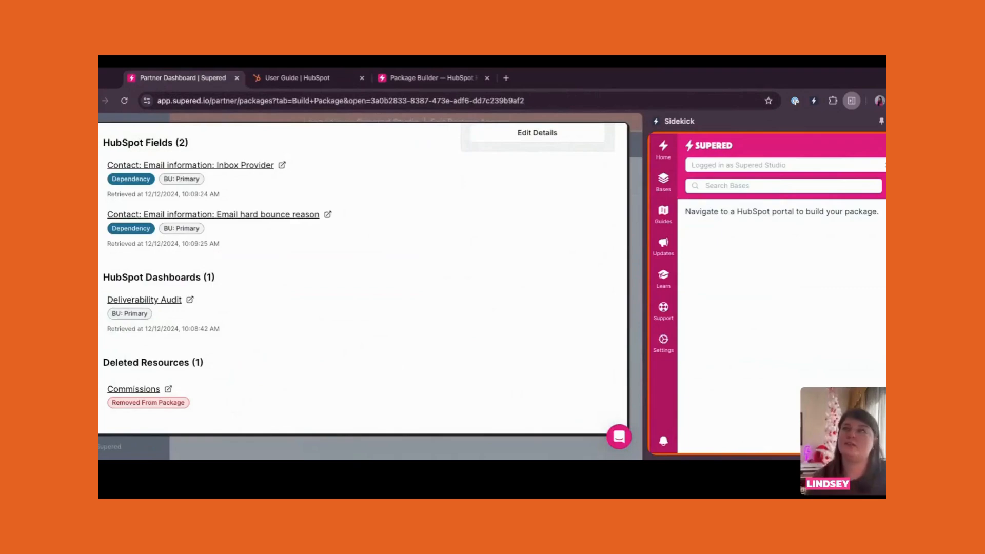
pyautogui.scroll(2, 265, 362)
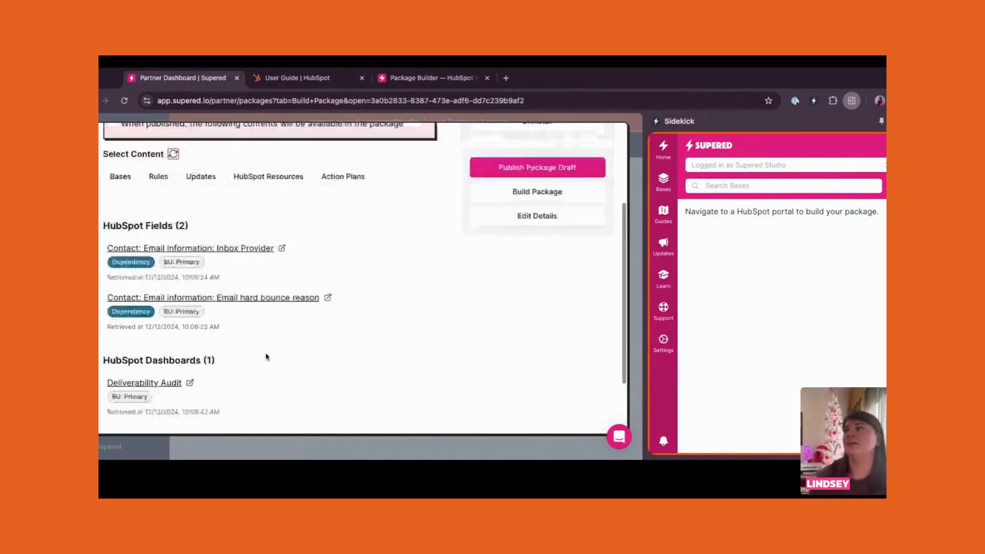
pyautogui.scroll(3, 266, 357)
# Close Sidekick on the HubSpot page and publish the package draft from the partner dashboard.
pyautogui.click(322, 81)
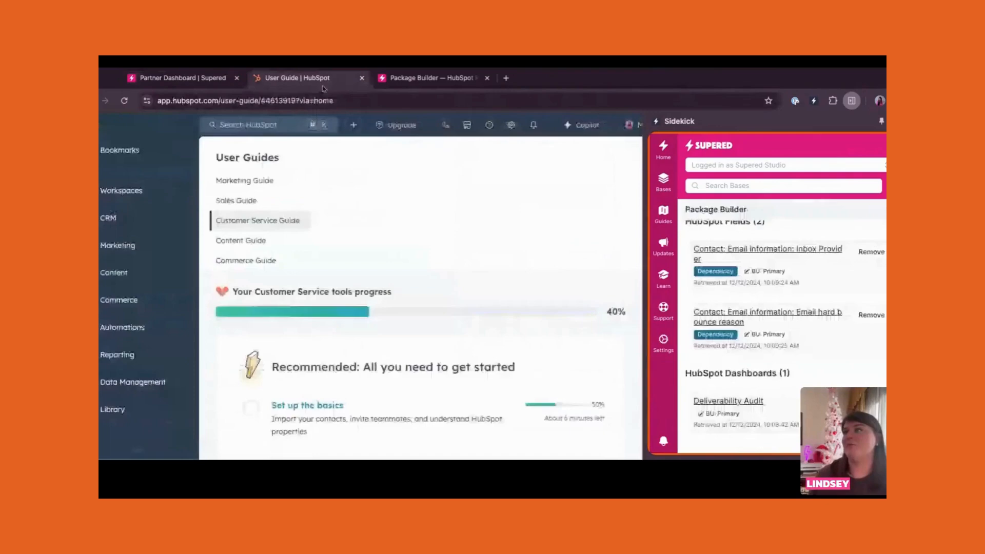
pyautogui.click(882, 123)
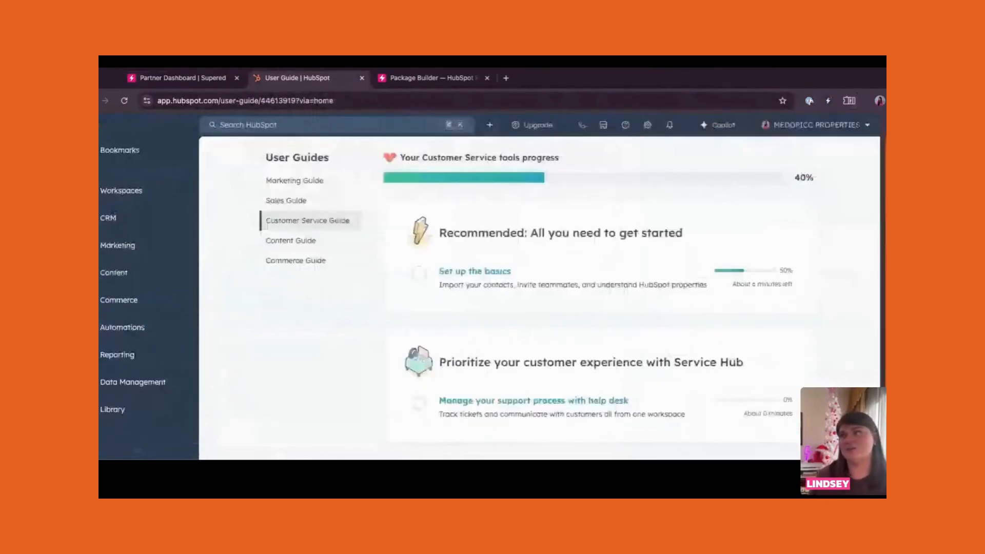
pyautogui.click(175, 82)
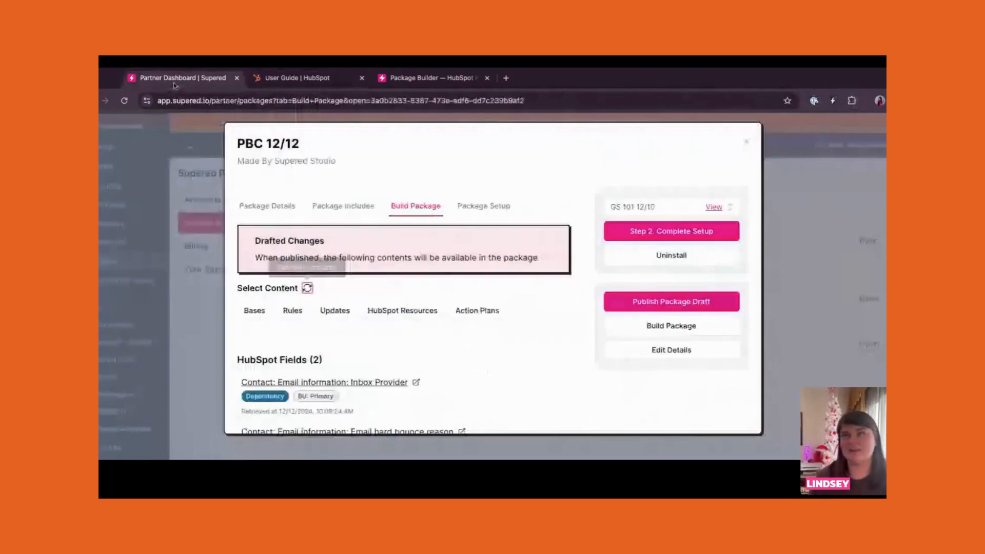
pyautogui.click(657, 308)
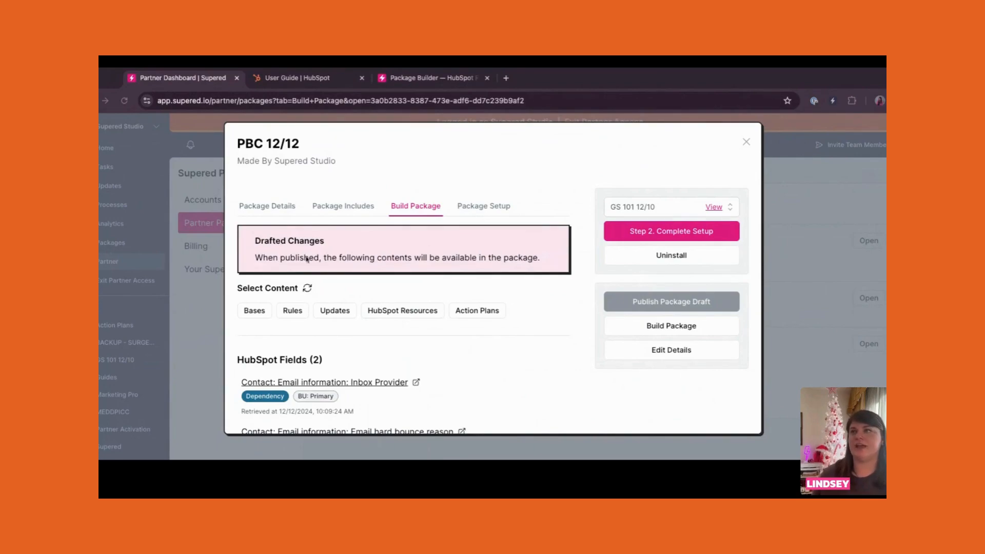
# Rename the package as PBC 12/12/24, save its details and close the package.
pyautogui.click(661, 352)
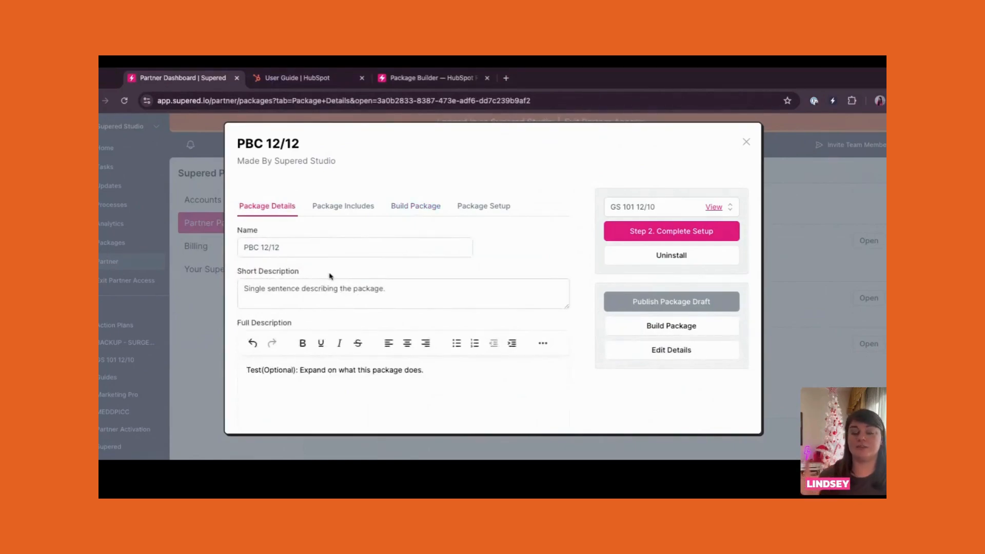
pyautogui.click(305, 245)
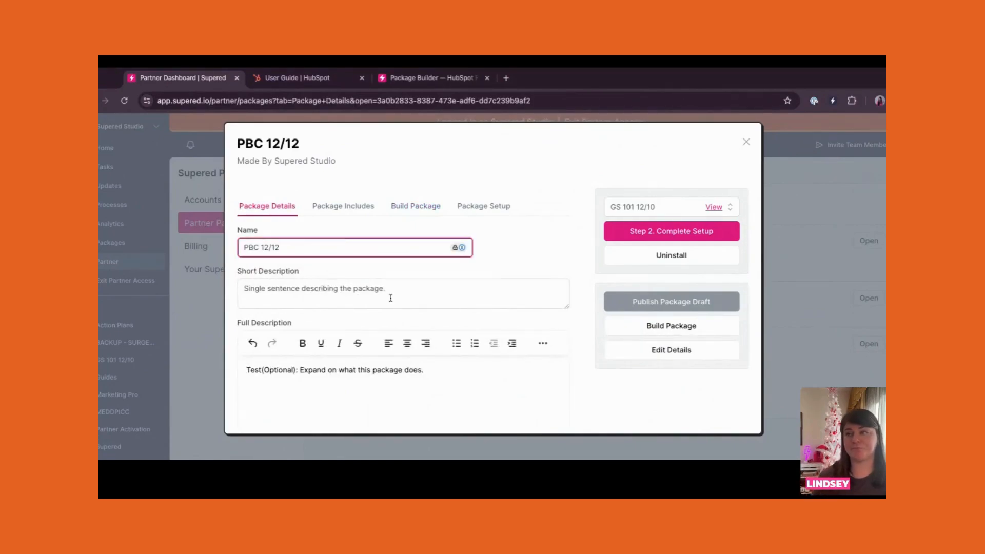
pyautogui.write('/')
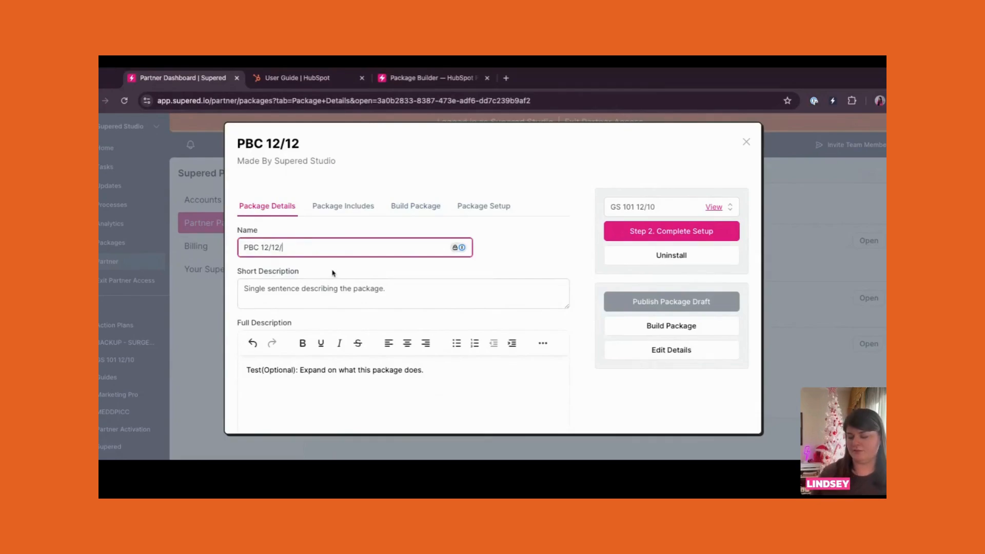
pyautogui.write('24')
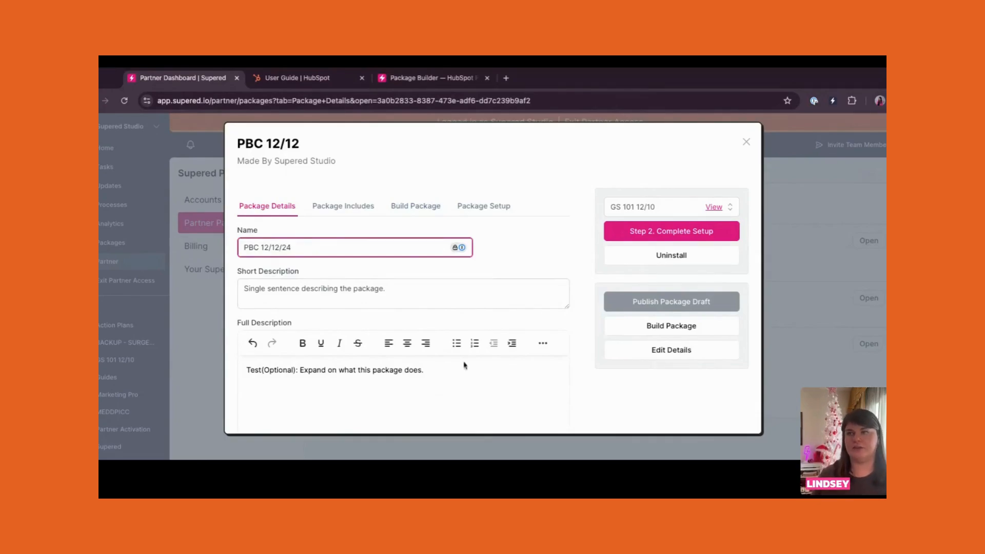
pyautogui.scroll(-3, 465, 365)
pyautogui.click(556, 414)
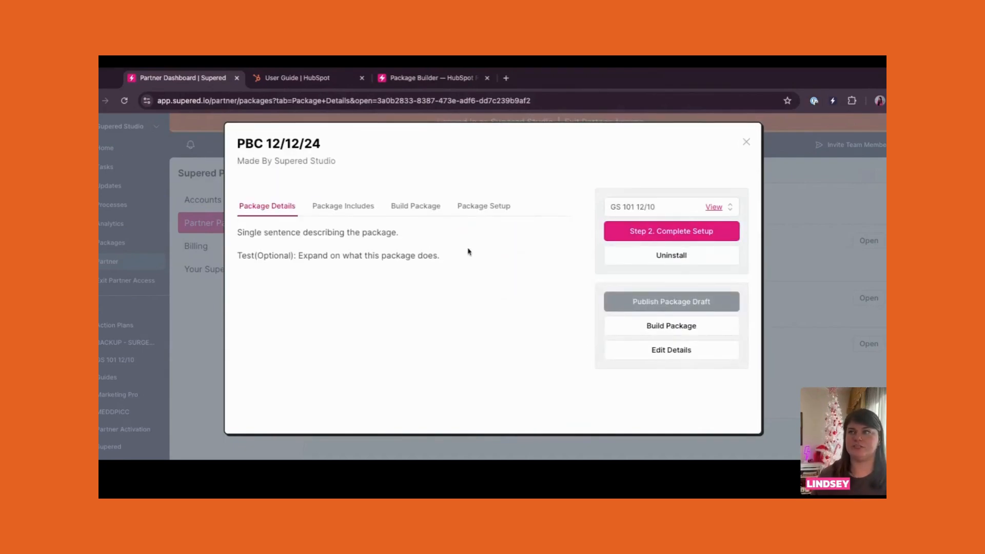
pyautogui.click(747, 141)
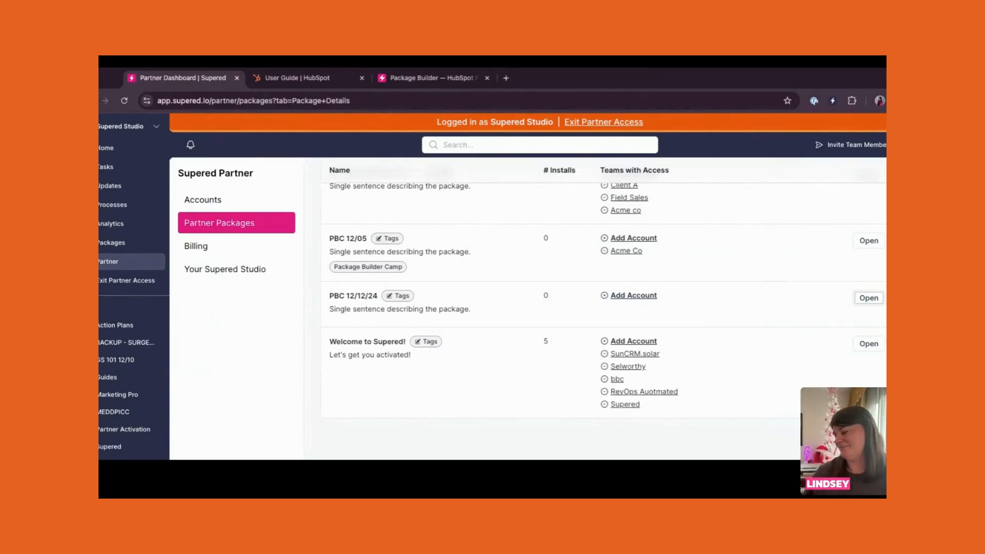
# Check the actions available for PBC 12/12/24 in the package list, view its details and close them.
pyautogui.moveTo(856, 309)
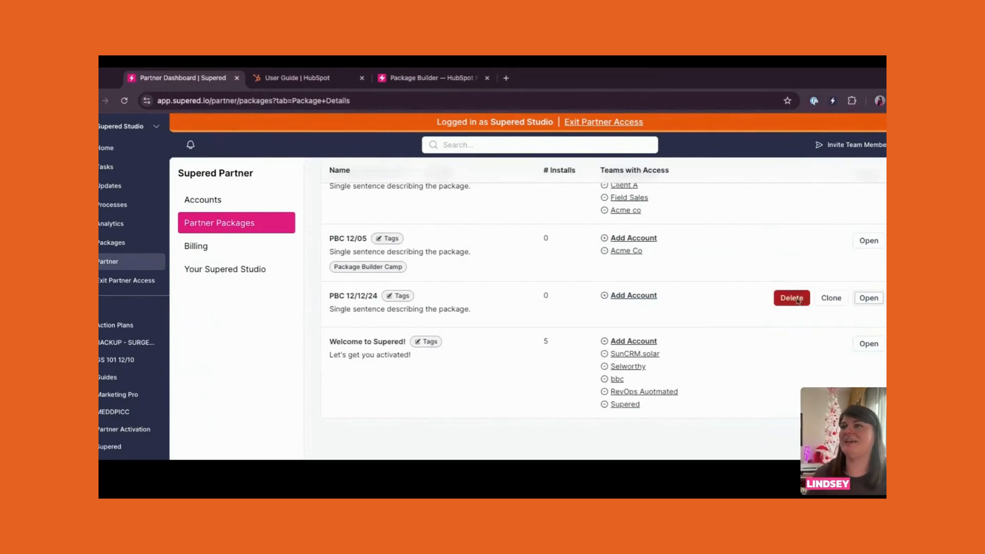
pyautogui.click(869, 301)
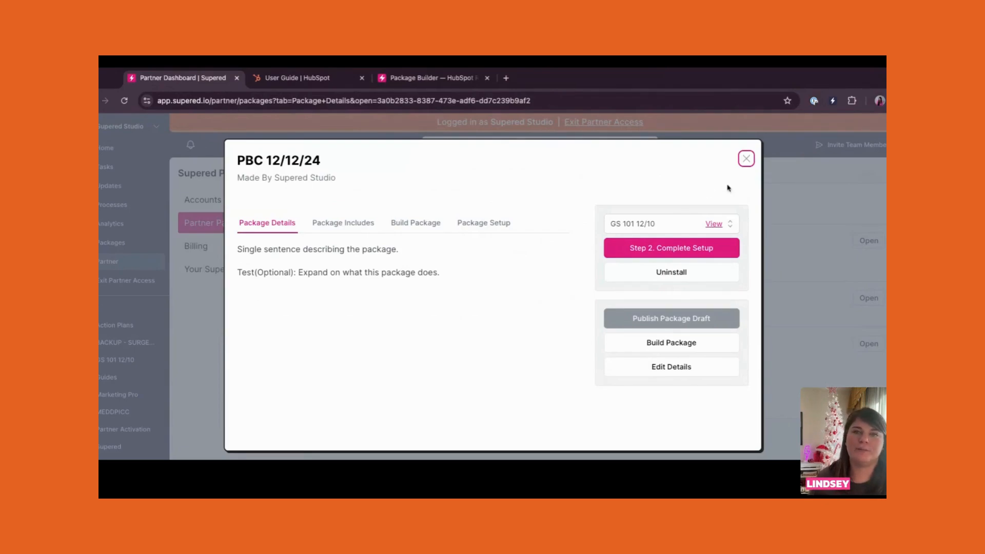
pyautogui.click(746, 163)
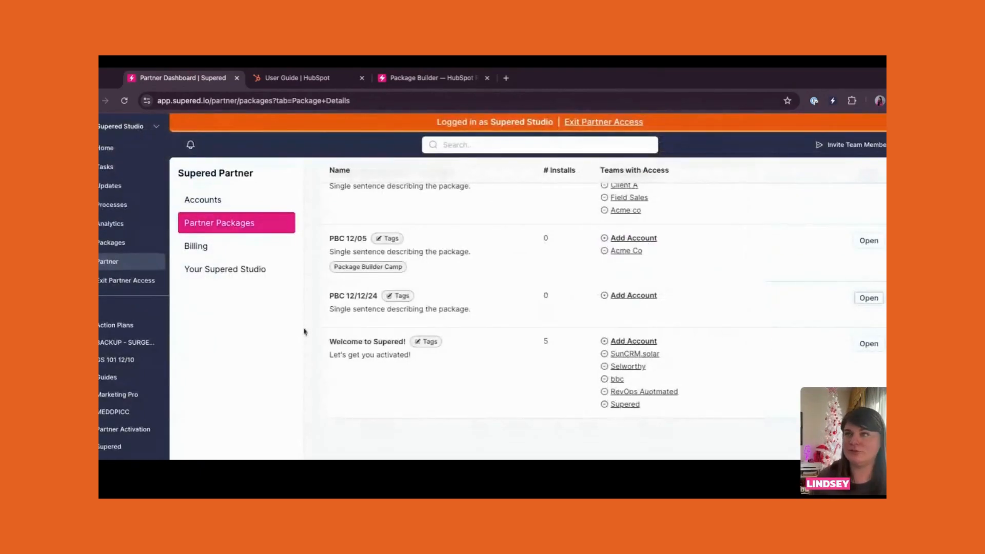
# Create a client account named 12/12 Co among the managed Supered accounts.
pyautogui.click(225, 205)
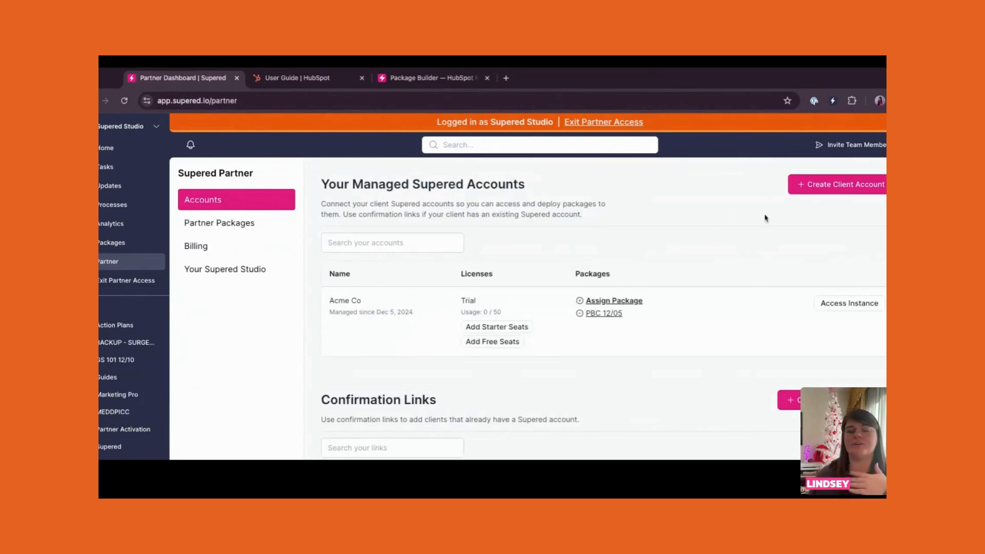
pyautogui.click(841, 186)
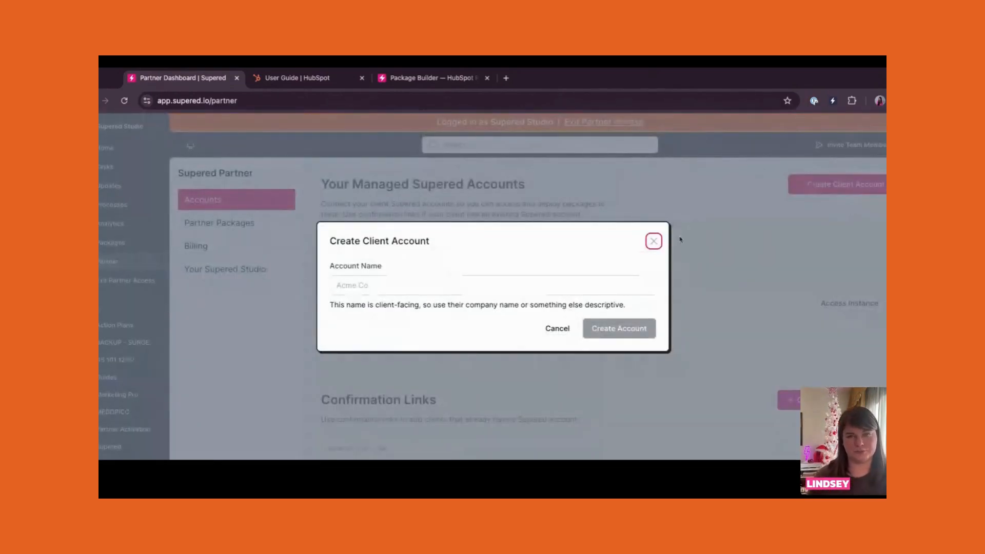
pyautogui.click(414, 287)
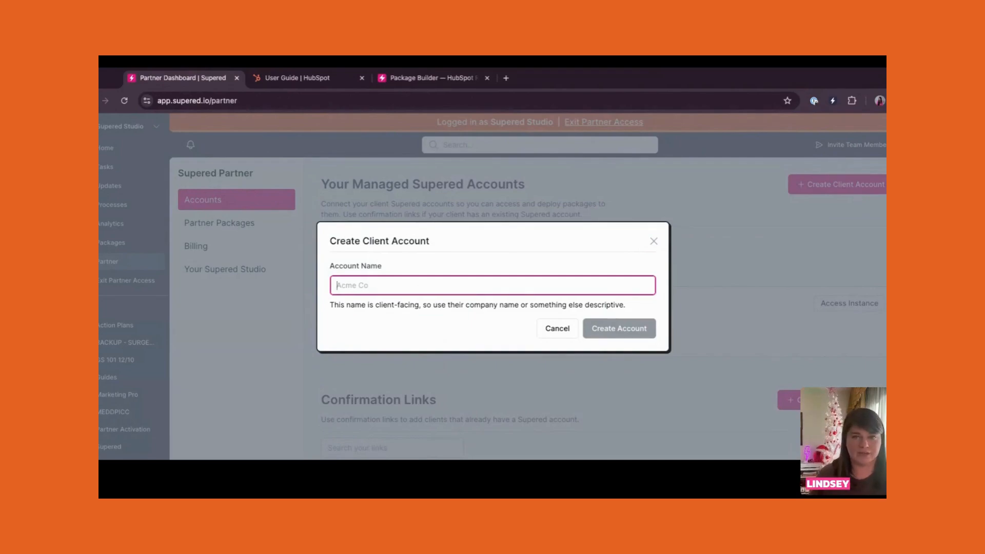
pyautogui.write('12')
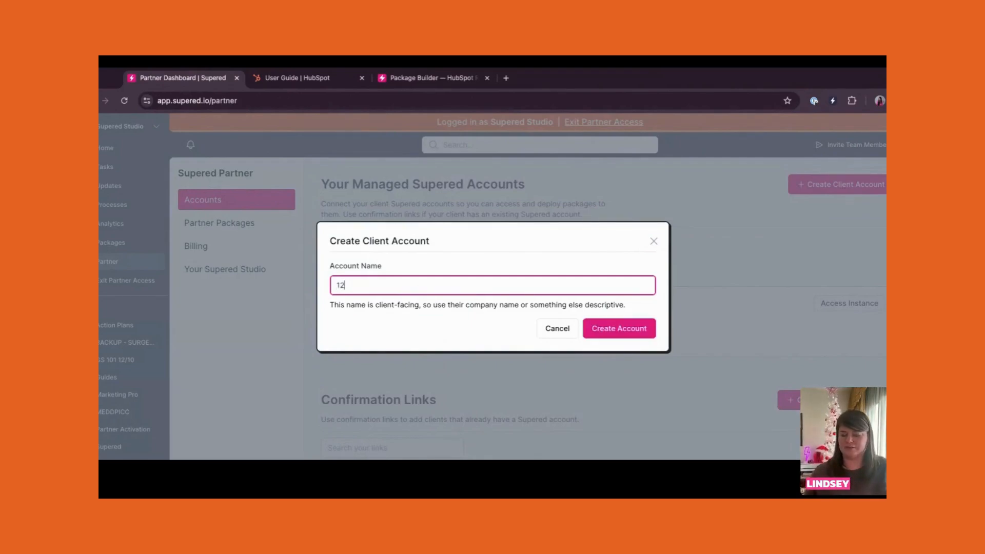
pyautogui.write('/12 Co')
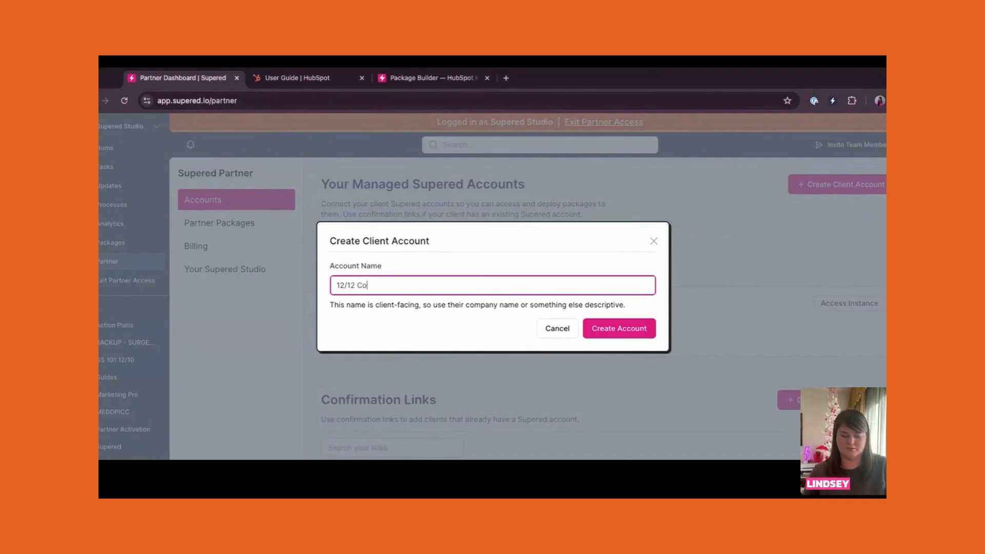
pyautogui.click(619, 330)
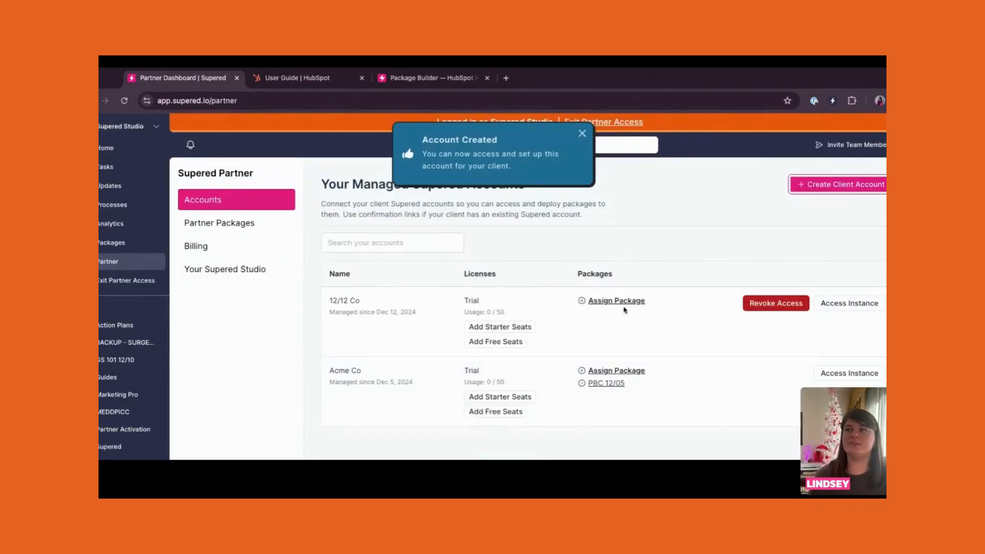
# Assign the PBC 12/12/24 package to the 12/12 Co account.
pyautogui.click(621, 302)
pyautogui.click(419, 282)
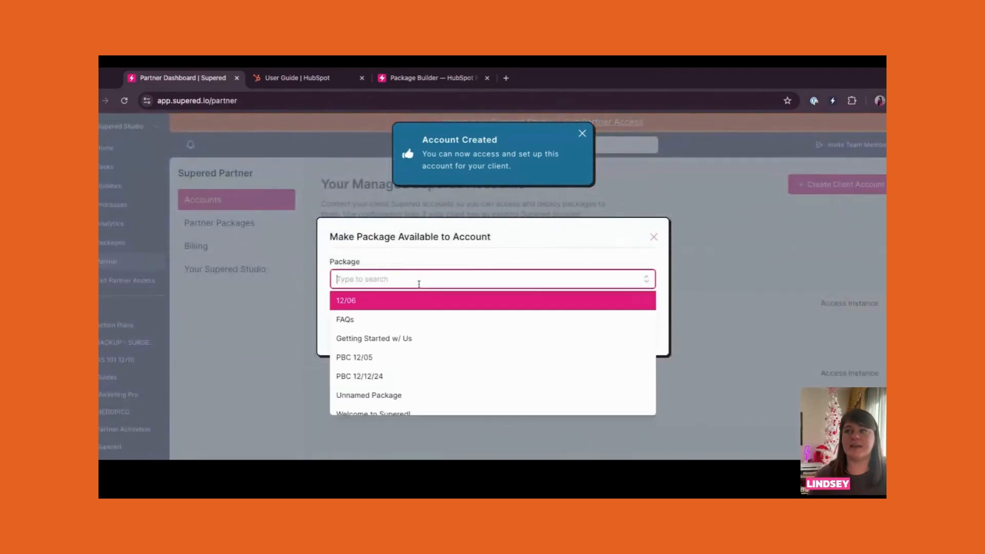
pyautogui.click(408, 374)
pyautogui.click(622, 341)
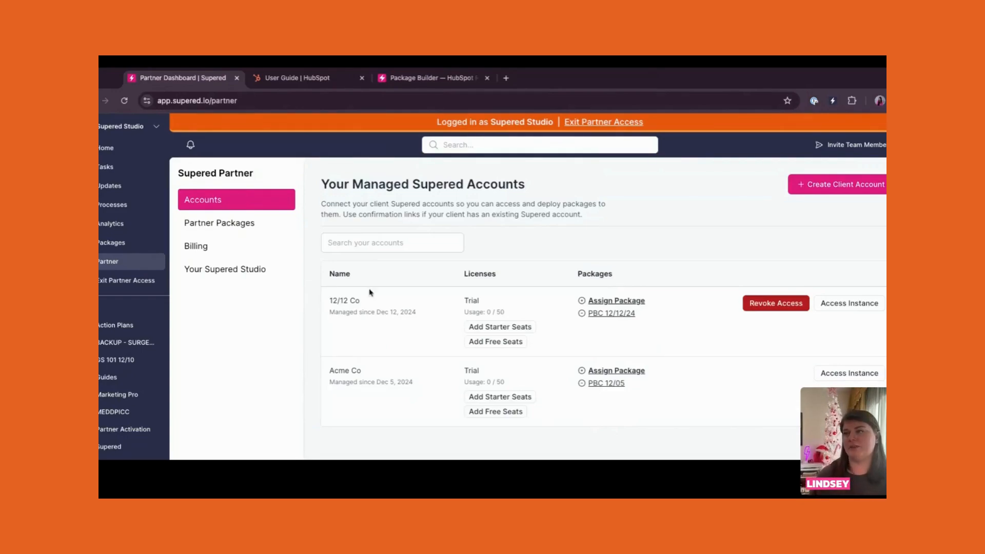
# Review the partner packages list, including the install counts, teams with access and available tag filters.
pyautogui.click(255, 226)
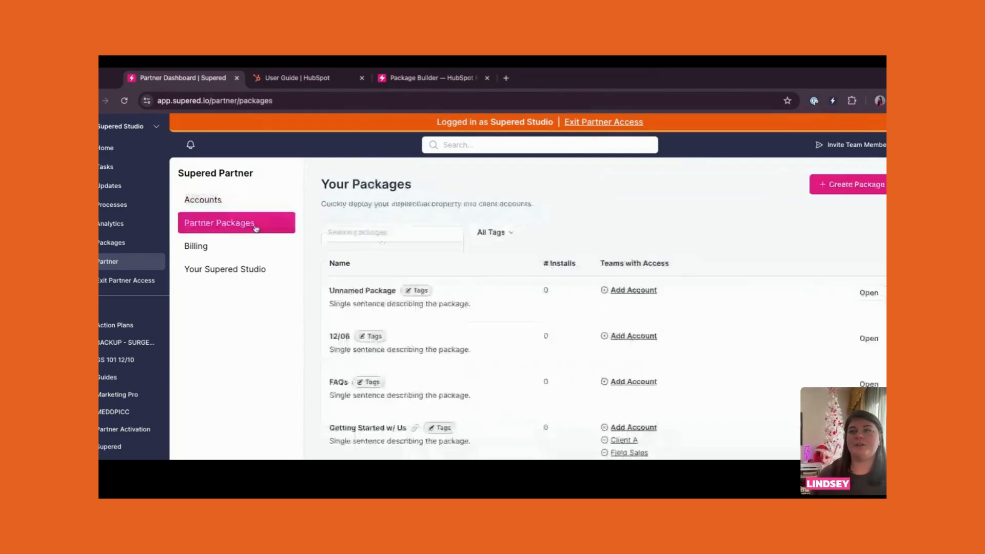
pyautogui.scroll(-1, 503, 380)
pyautogui.scroll(-4, 503, 379)
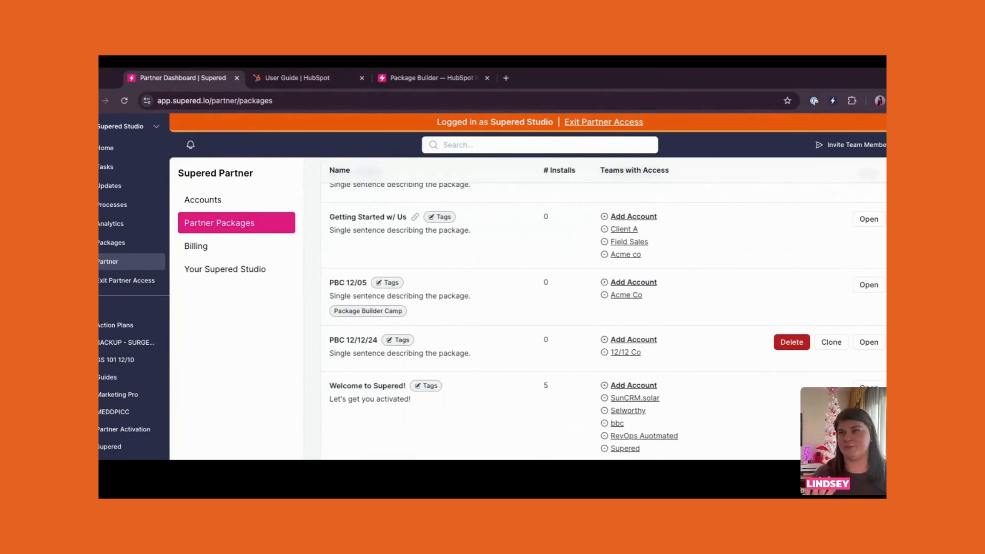
pyautogui.scroll(1, 548, 363)
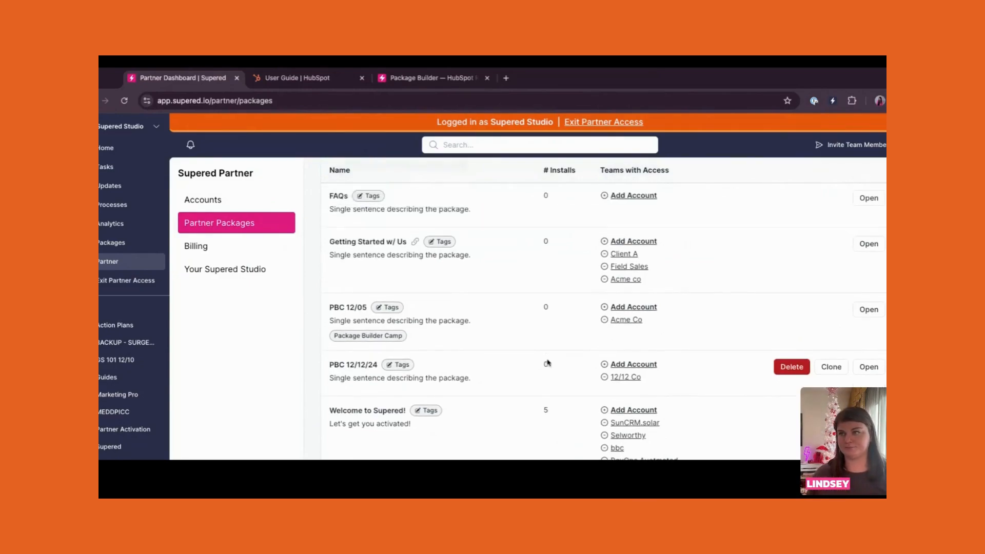
pyautogui.scroll(4, 547, 362)
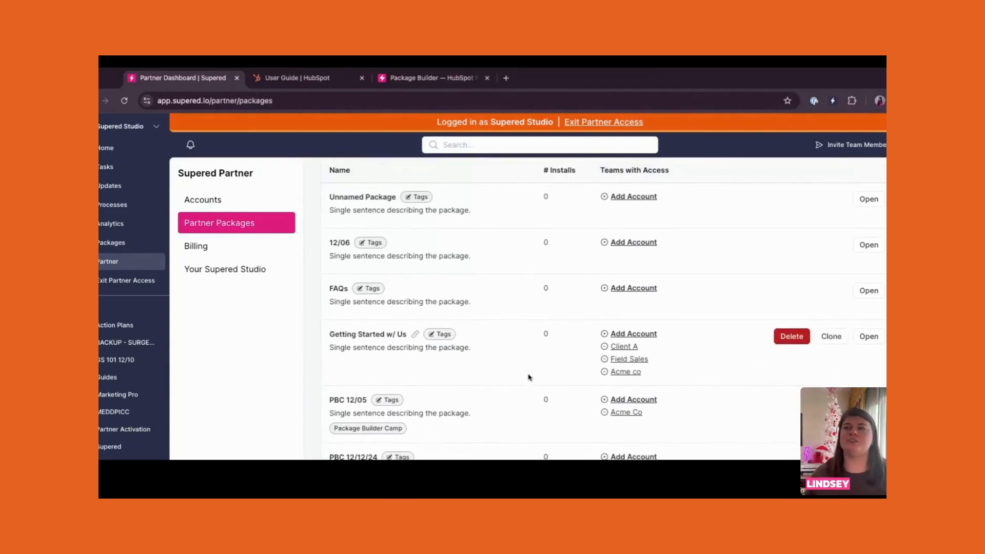
pyautogui.scroll(-5, 529, 377)
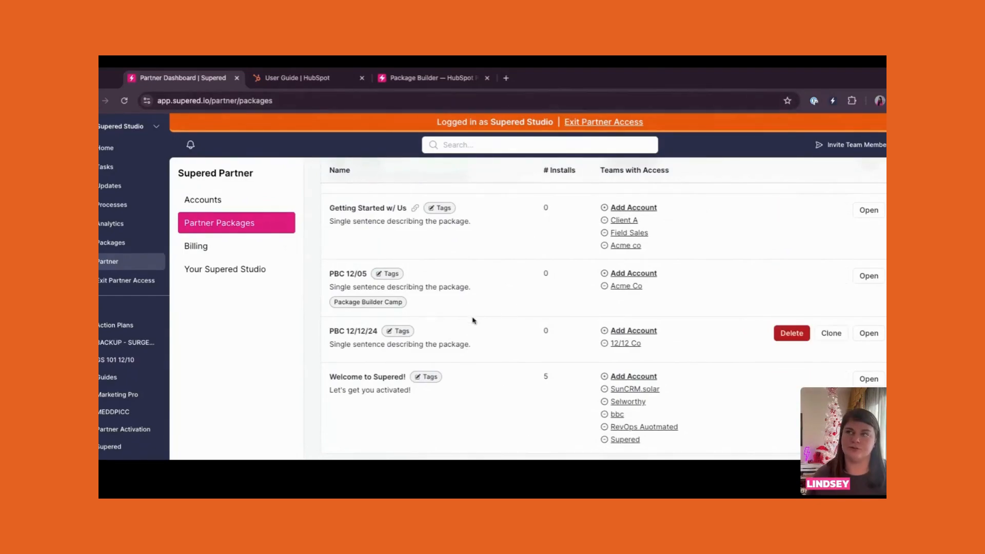
pyautogui.scroll(5, 473, 321)
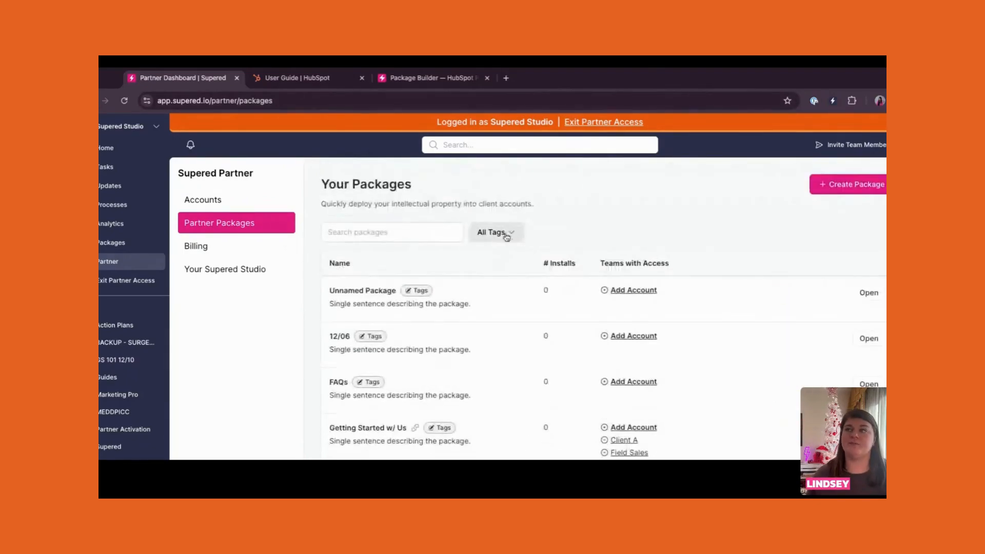
pyautogui.click(507, 234)
pyautogui.click(501, 232)
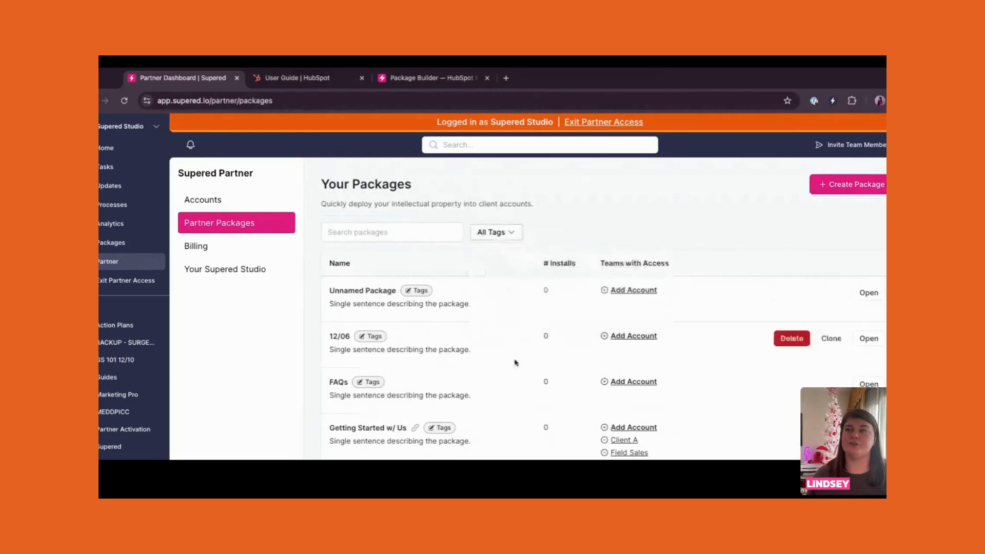
# Check the tags on the PBC 12/05 package and close its tag settings without changes.
pyautogui.scroll(-5, 516, 363)
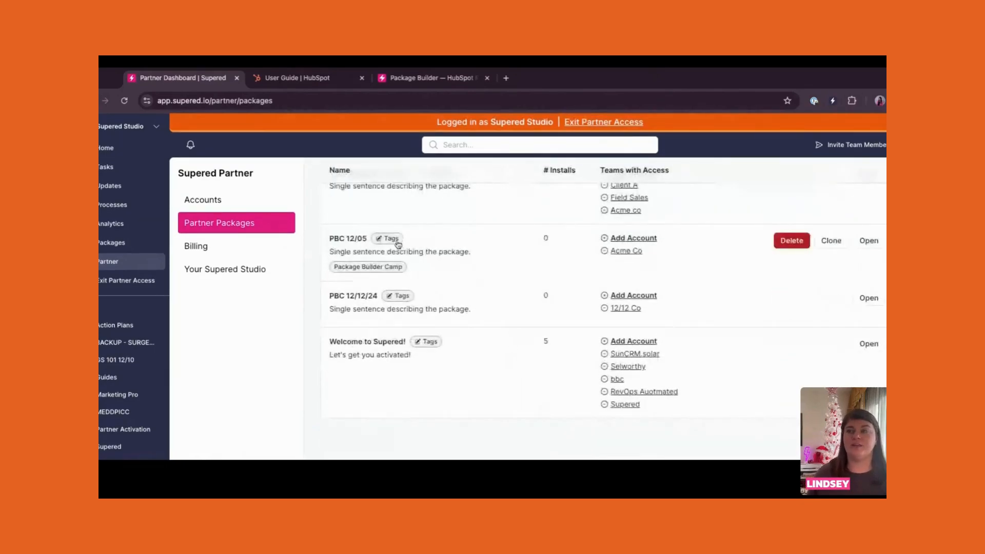
pyautogui.click(399, 244)
pyautogui.click(565, 277)
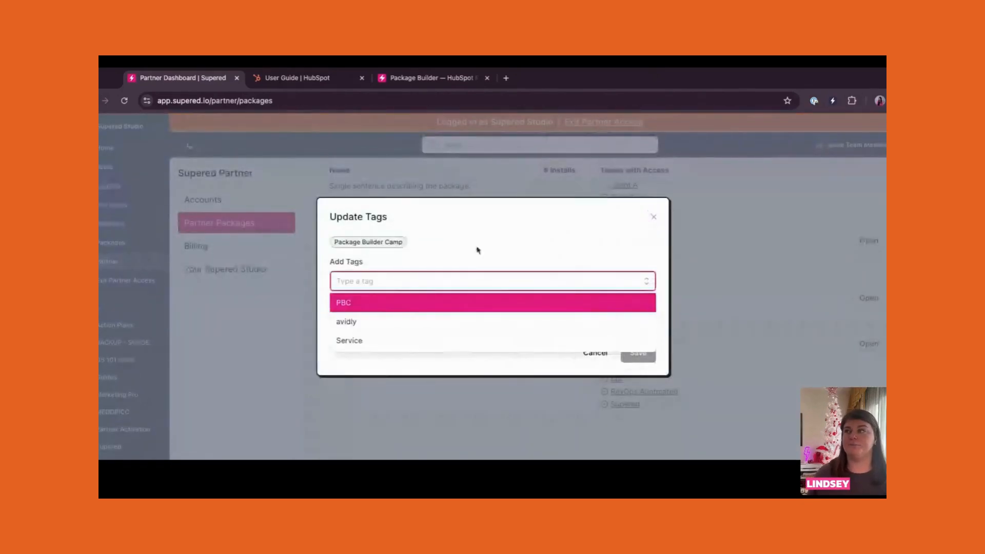
pyautogui.click(477, 250)
pyautogui.click(654, 217)
# Add the existing Package Builder Camp tag to the PBC 12/12/24 package and save it.
pyautogui.click(402, 297)
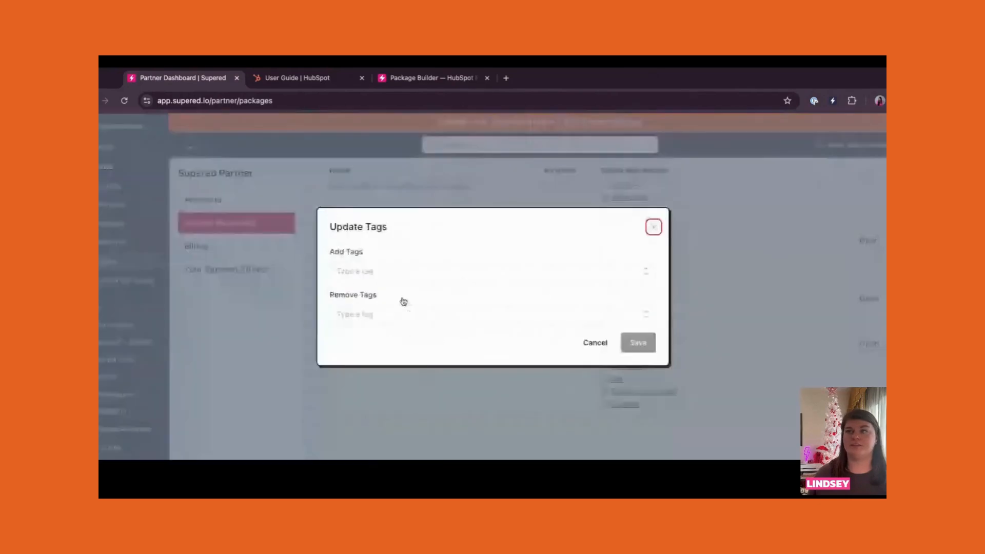
pyautogui.click(390, 271)
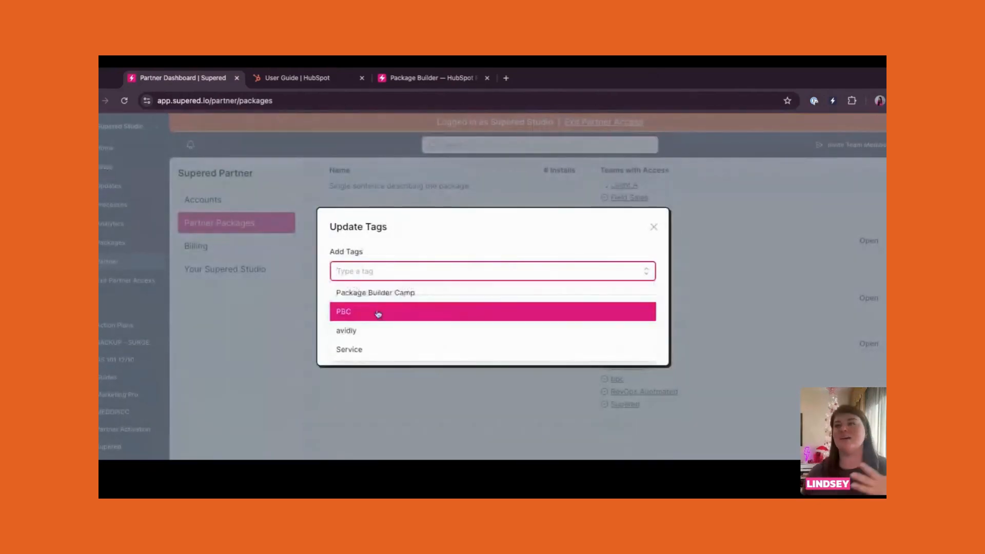
pyautogui.click(379, 292)
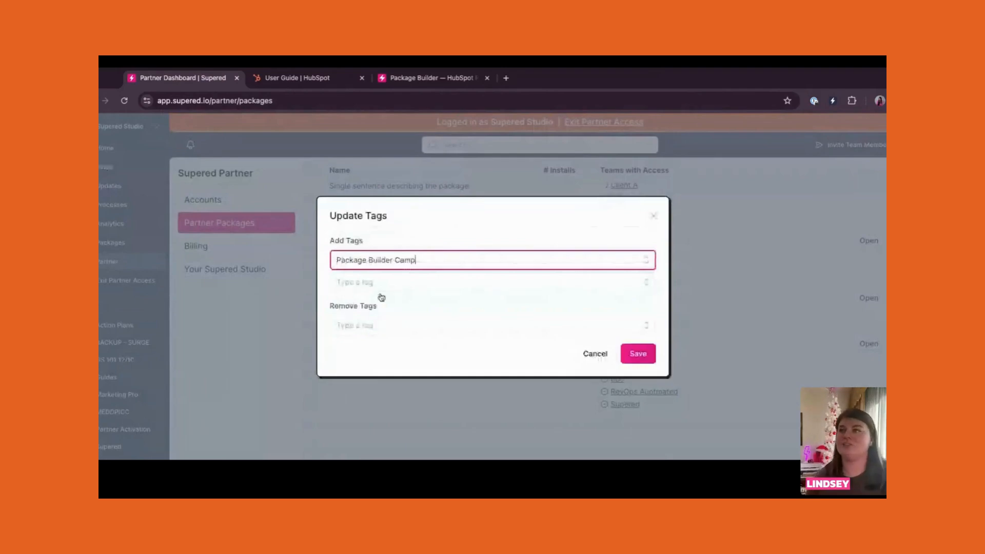
pyautogui.click(632, 359)
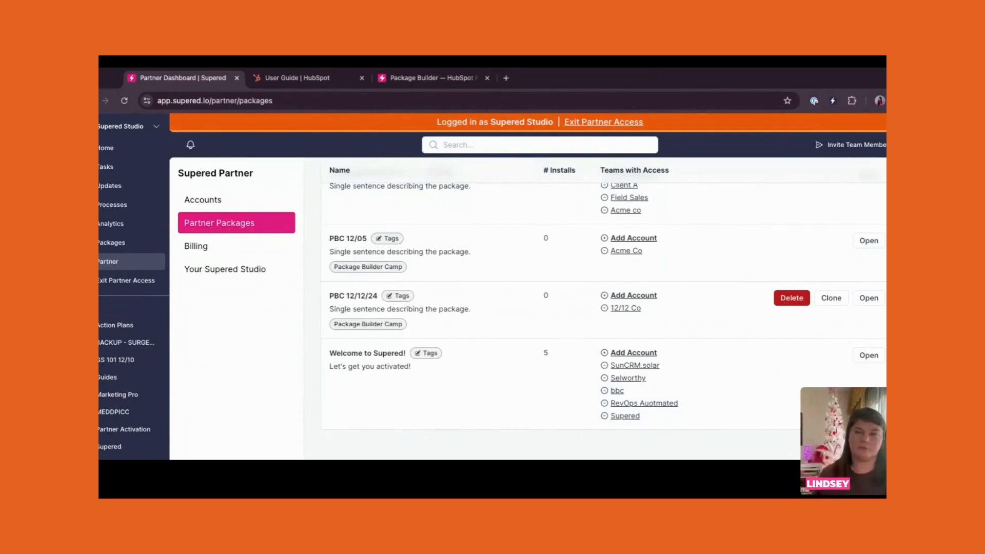
# Filter the partner packages list by the Package Builder Camp tag.
pyautogui.scroll(5, 410, 303)
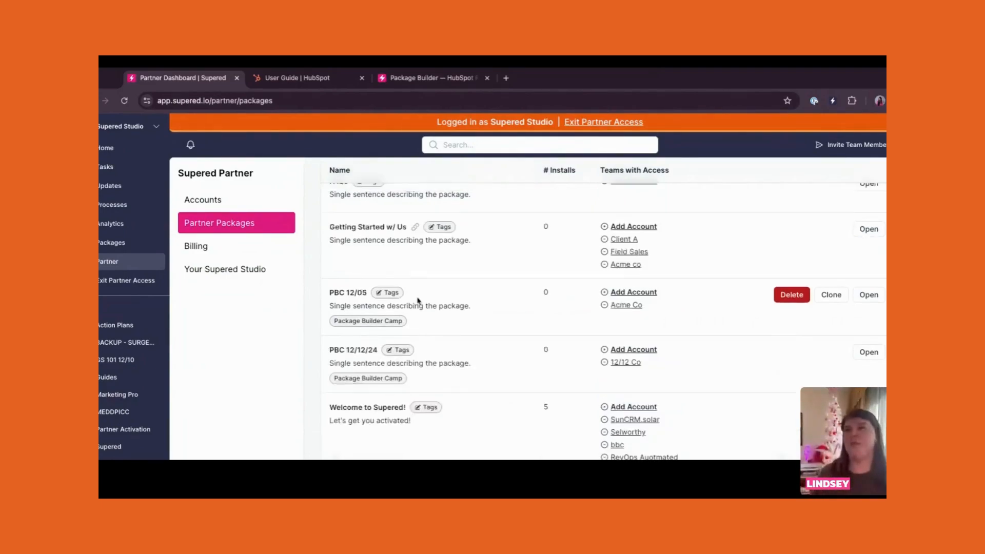
pyautogui.click(495, 233)
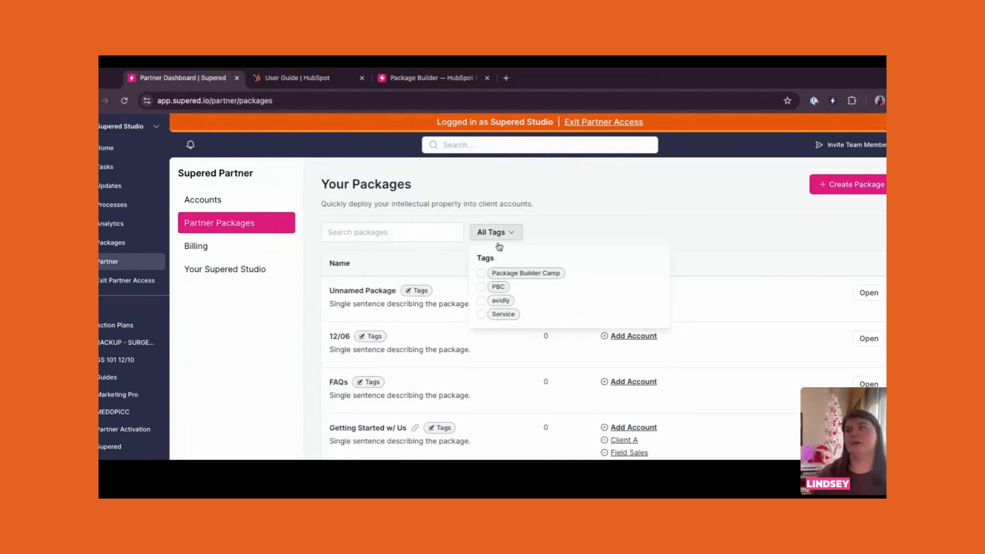
pyautogui.click(483, 274)
pyautogui.click(446, 261)
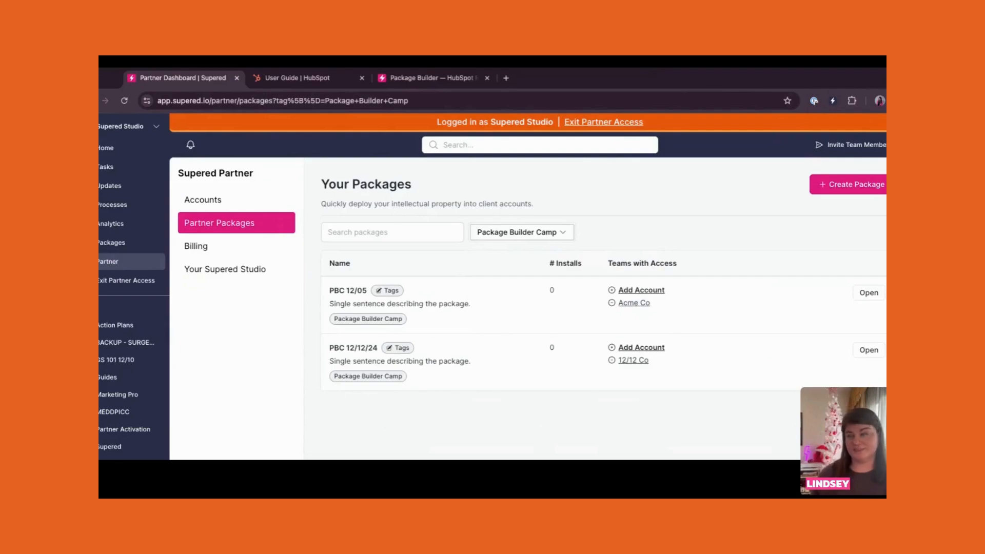
# Open the PBC 12/12/24 package and show its drafted build contents.
pyautogui.click(870, 349)
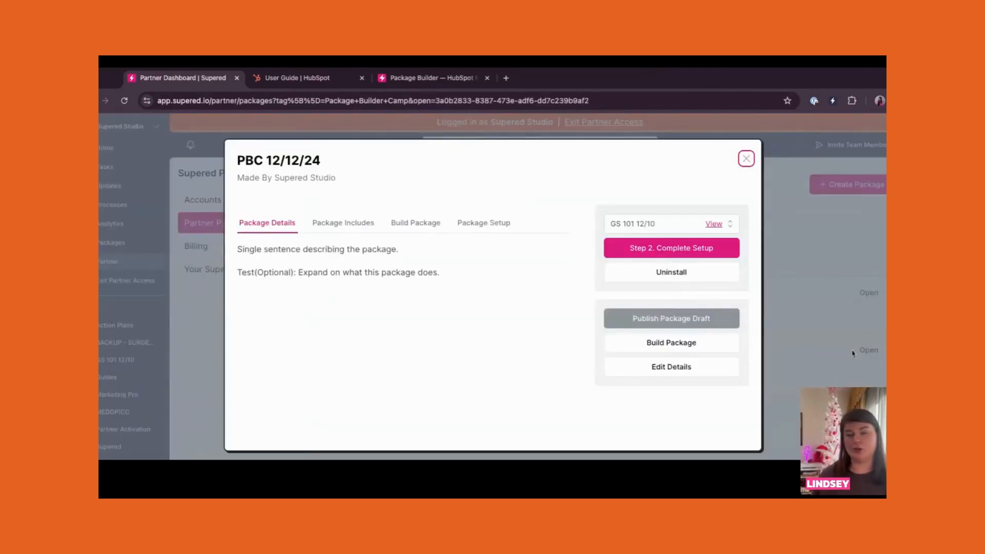
pyautogui.click(424, 228)
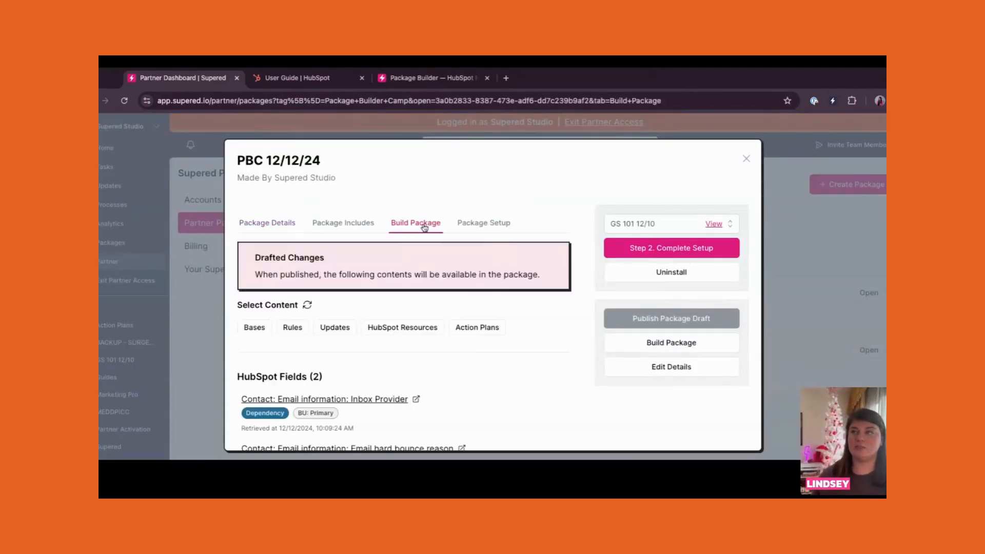
# Add the GS 101 12/10 base to the PBC 12/12/24 package draft without mirroring and save the selection.
pyautogui.click(251, 332)
pyautogui.scroll(-3, 363, 353)
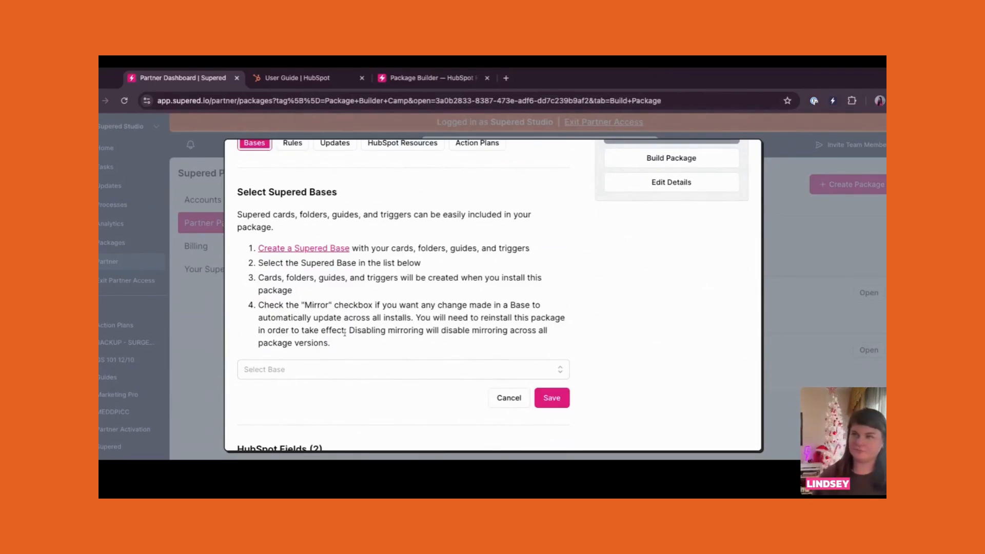
pyautogui.click(310, 368)
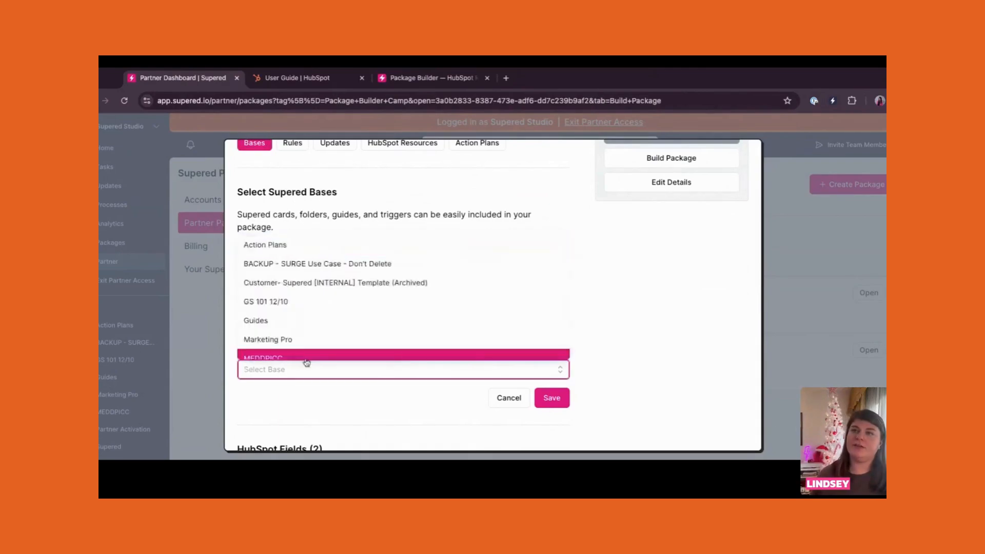
pyautogui.click(300, 302)
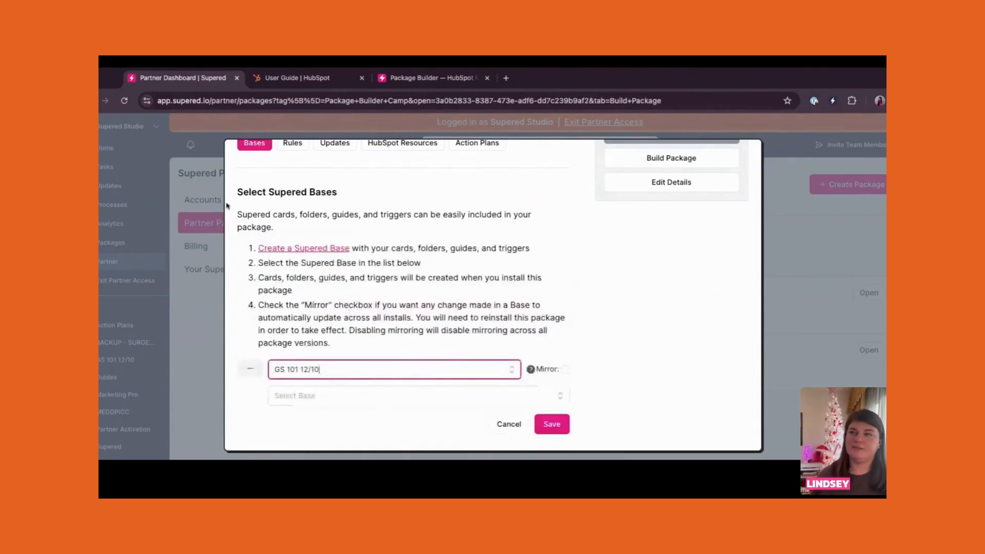
pyautogui.moveTo(536, 373)
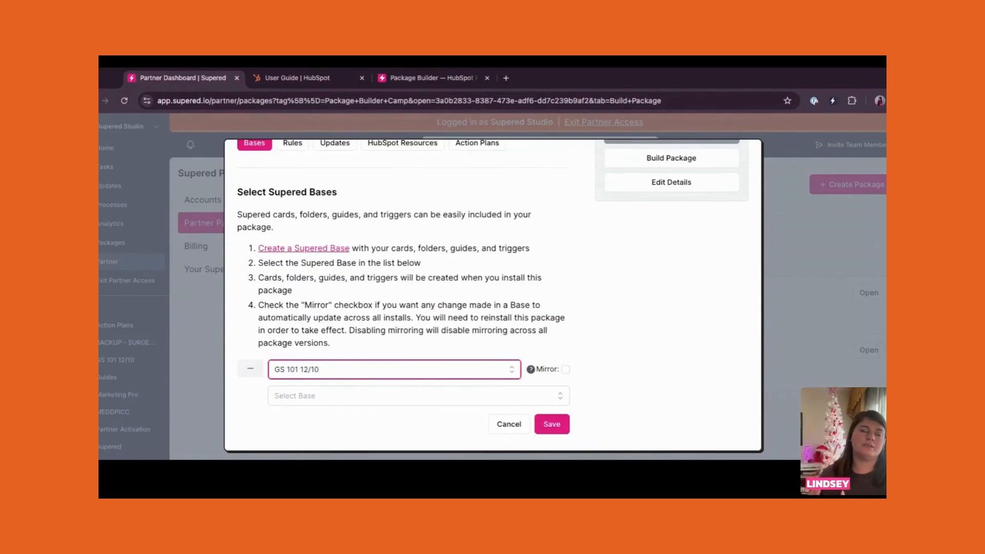
pyautogui.click(564, 425)
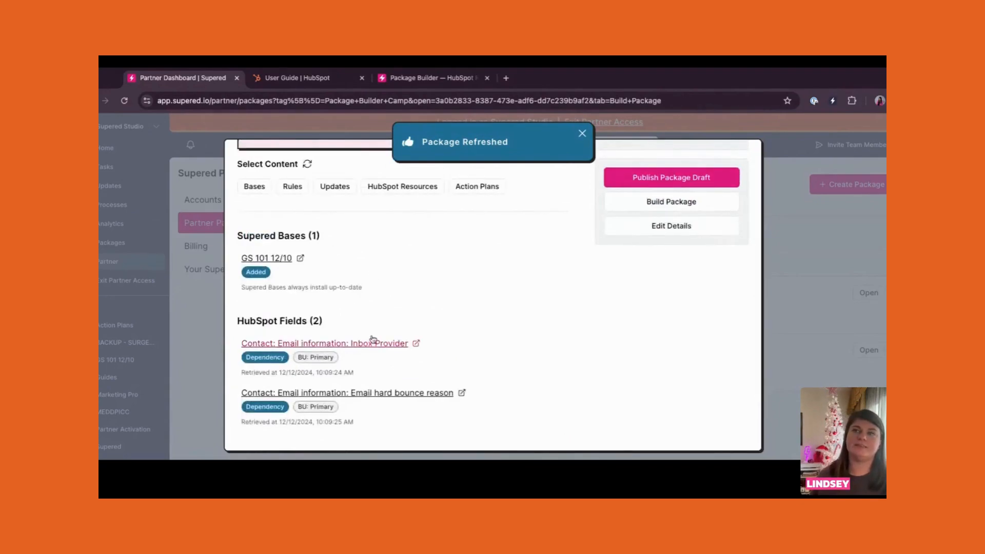
pyautogui.scroll(1, 354, 311)
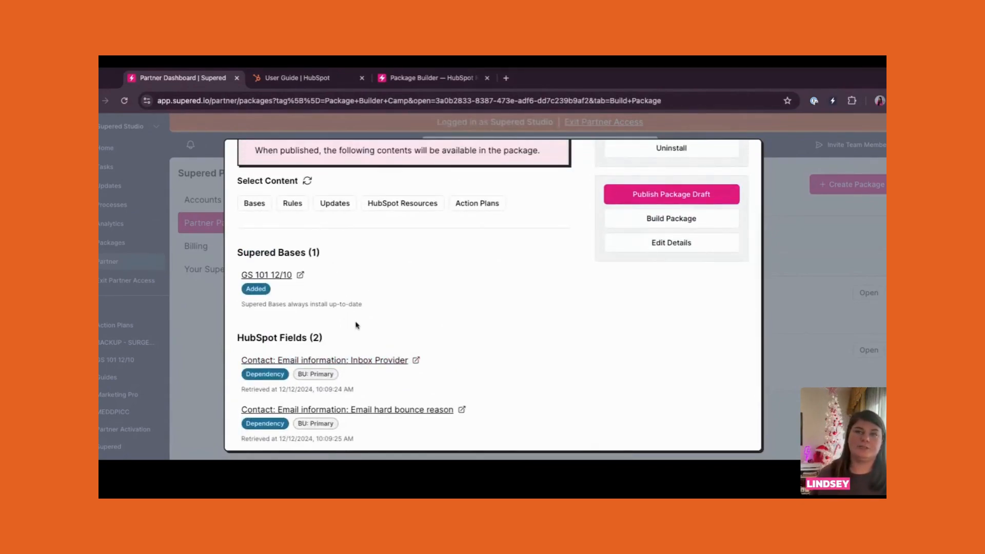
pyautogui.moveTo(371, 314); pyautogui.dragTo(300, 315)
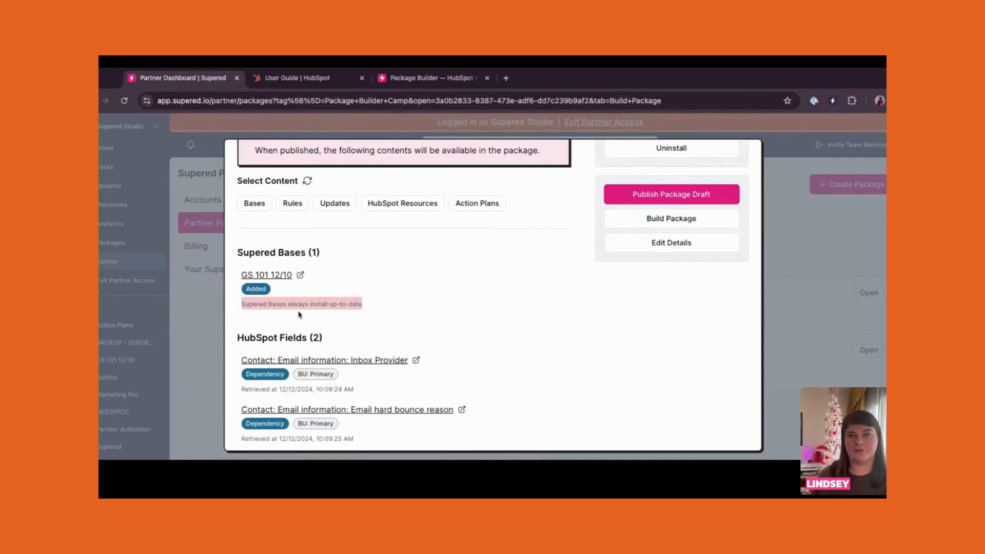
# Review the package's selection options for process rules, updates and action plan templates, and close the package without adding any.
pyautogui.click(292, 203)
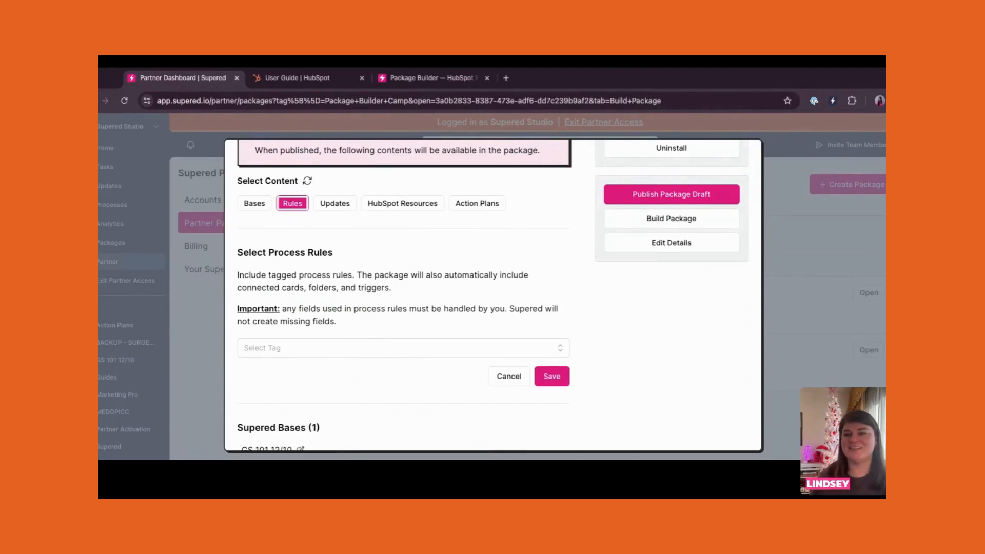
pyautogui.click(313, 349)
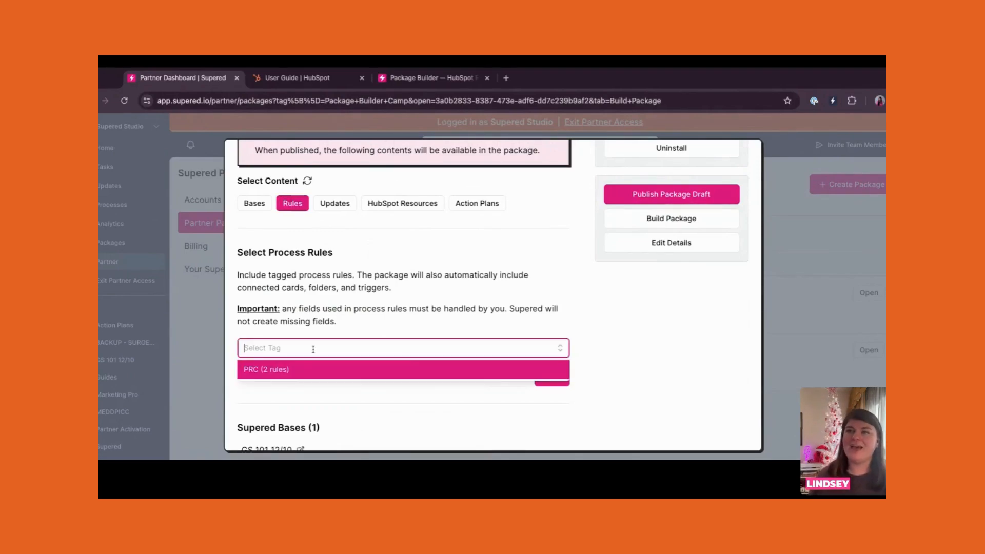
pyautogui.click(361, 299)
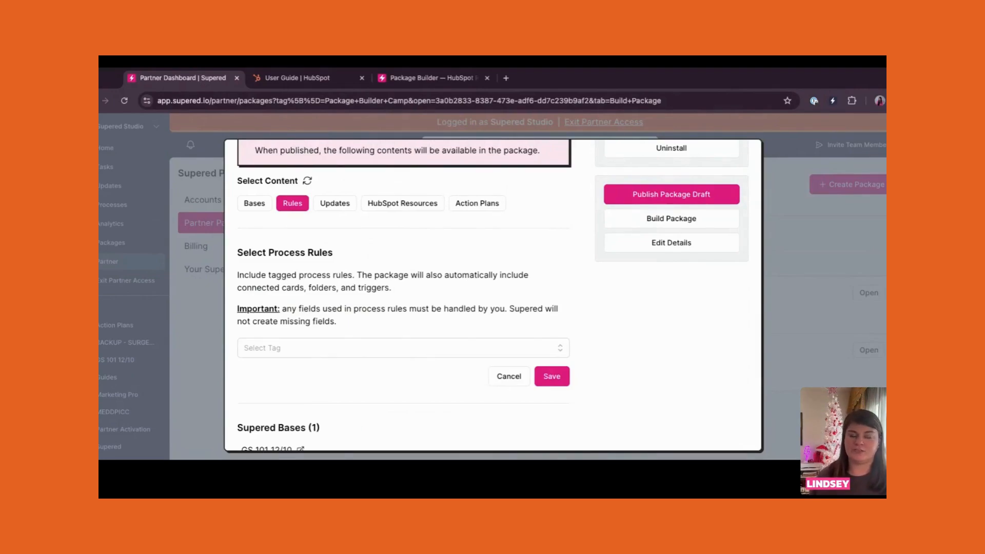
pyautogui.click(336, 205)
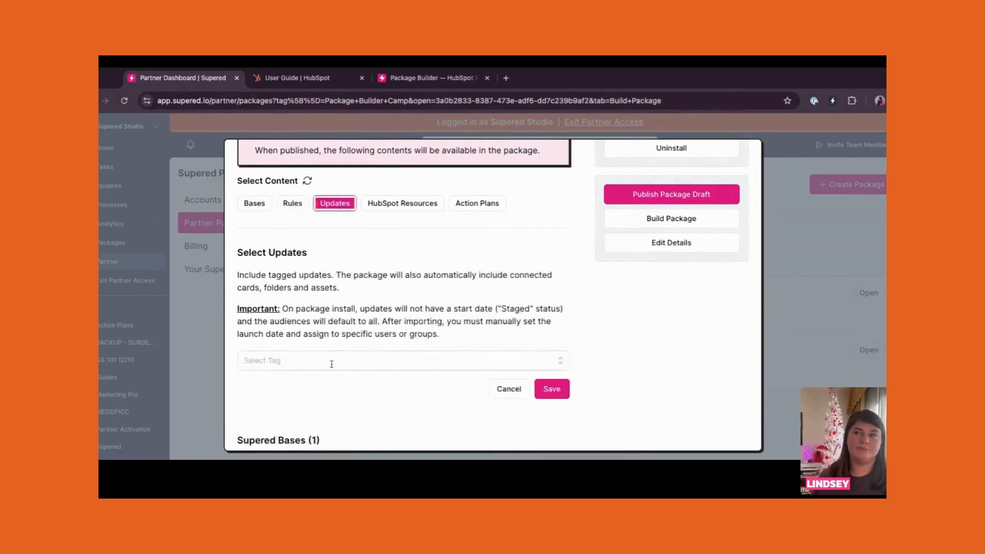
pyautogui.click(477, 203)
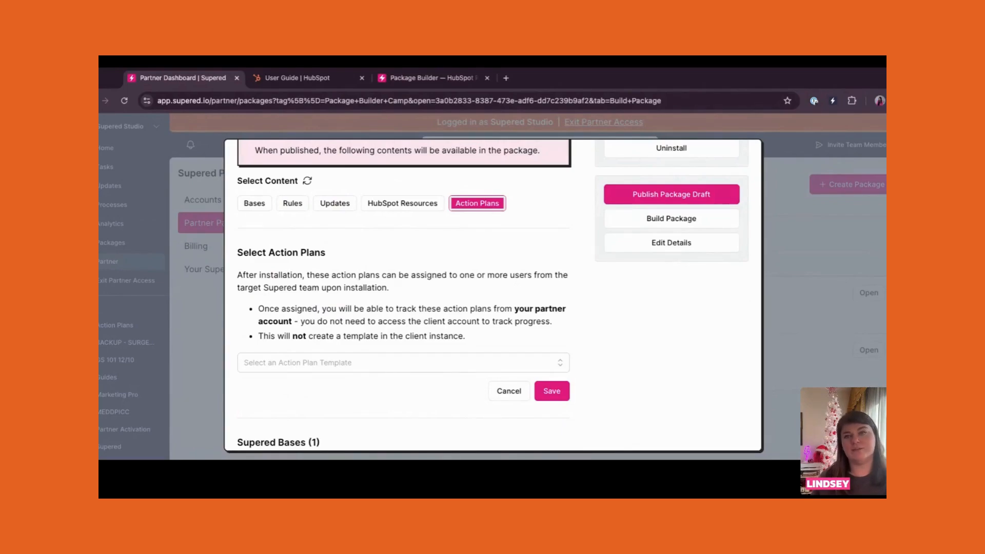
pyautogui.click(327, 363)
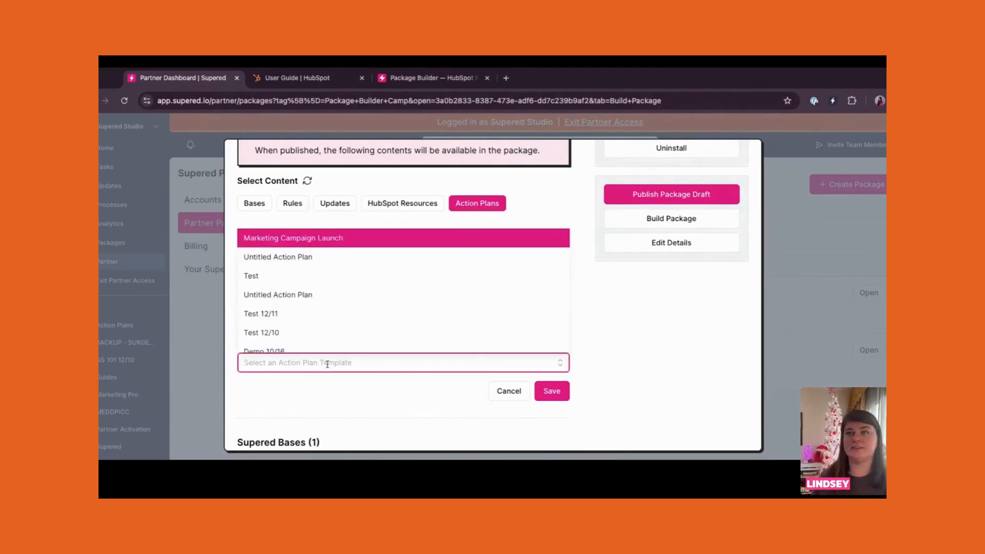
pyautogui.click(327, 363)
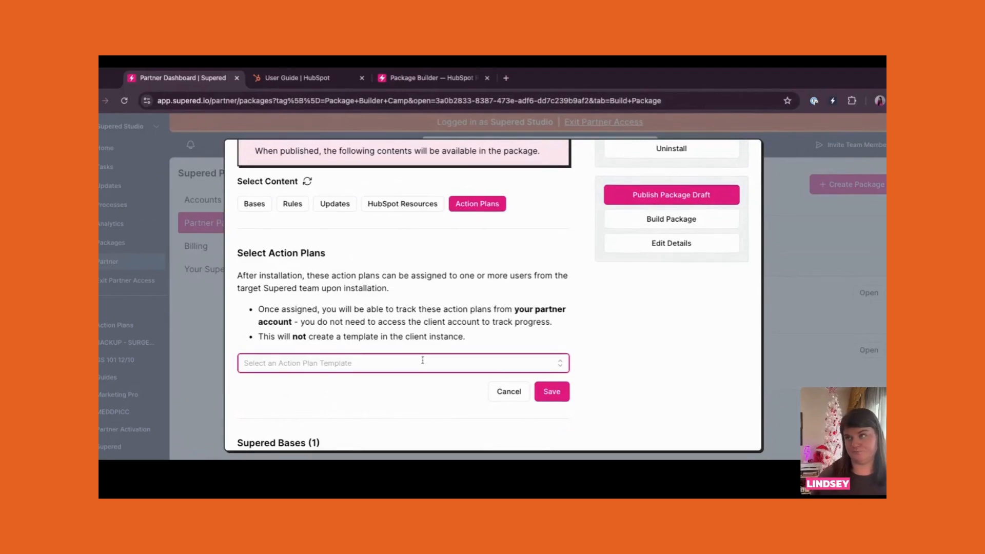
pyautogui.scroll(3, 423, 360)
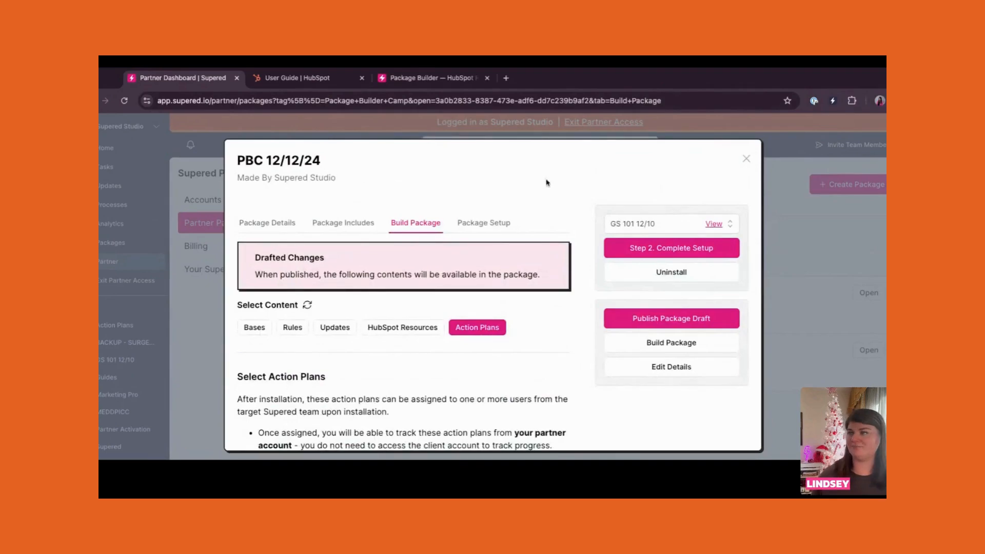
pyautogui.click(746, 159)
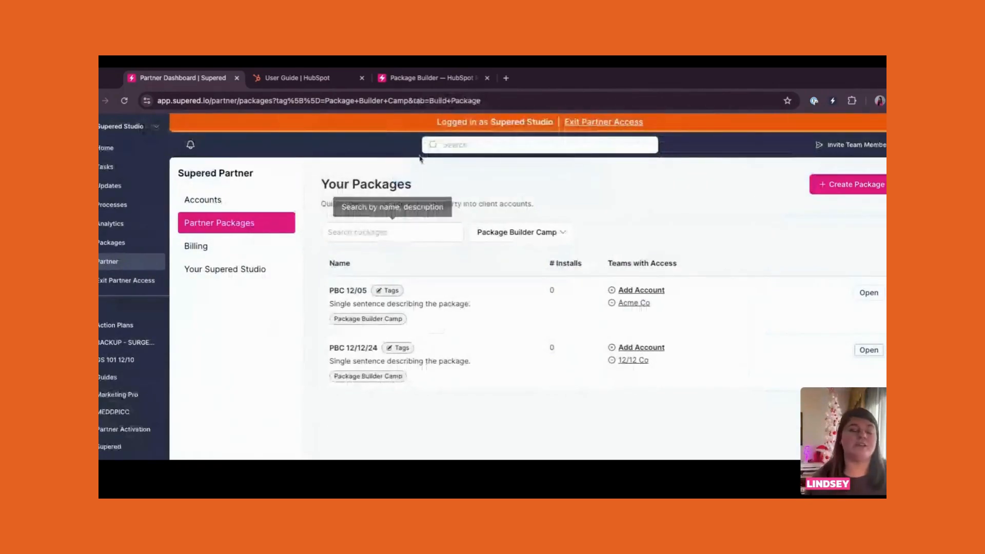
# Switch to the Package Builder — HubSpot Resources help article and copy its web address.
pyautogui.click(428, 78)
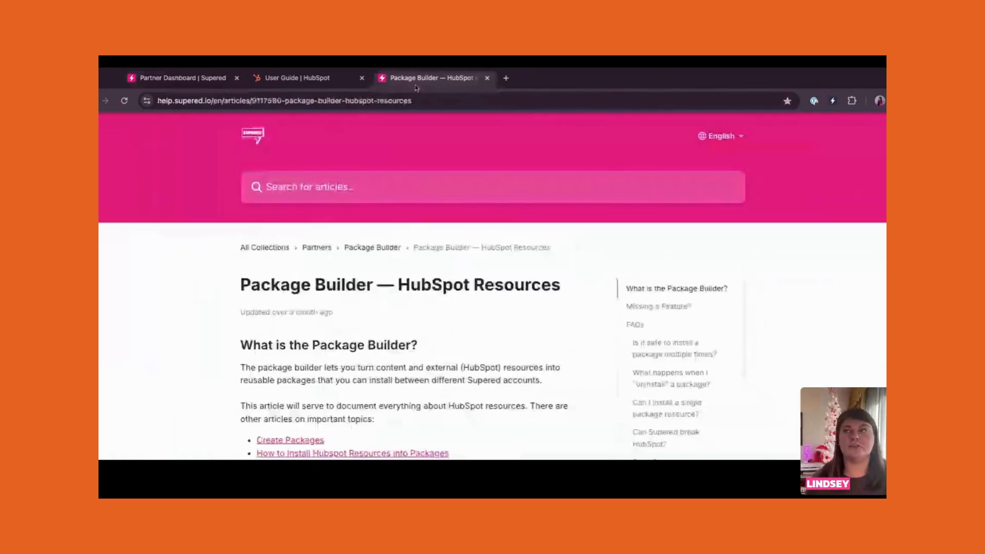
pyautogui.click(351, 100)
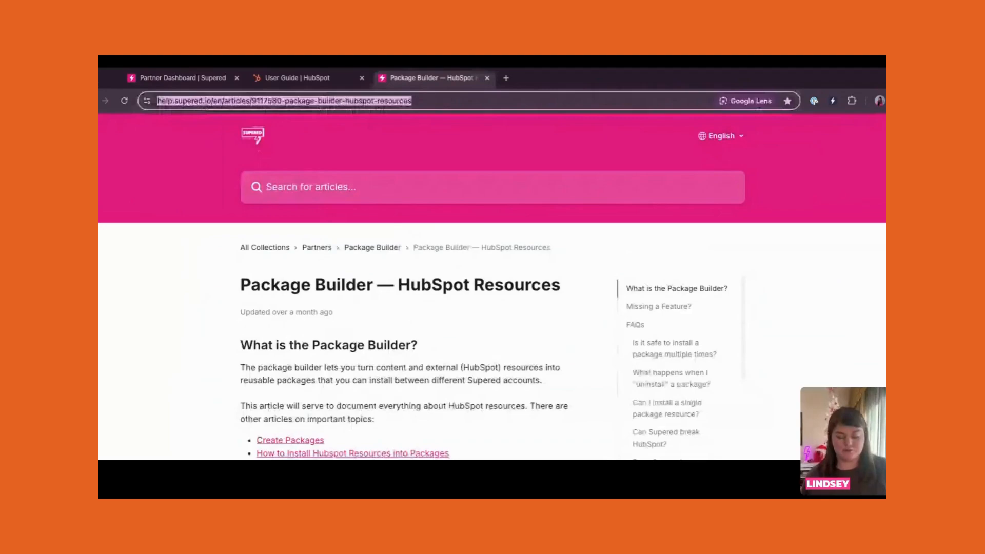
pyautogui.press('super+Tab')
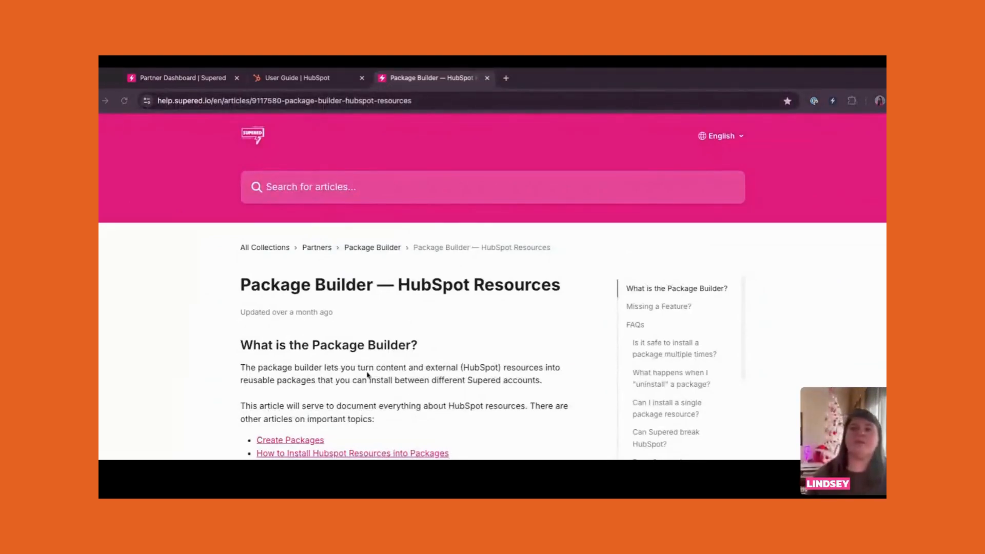
# Examine the HubSpot Resources article for its linked topics and the search, packaging and installation rules of each resource type.
pyautogui.scroll(-2, 324, 363)
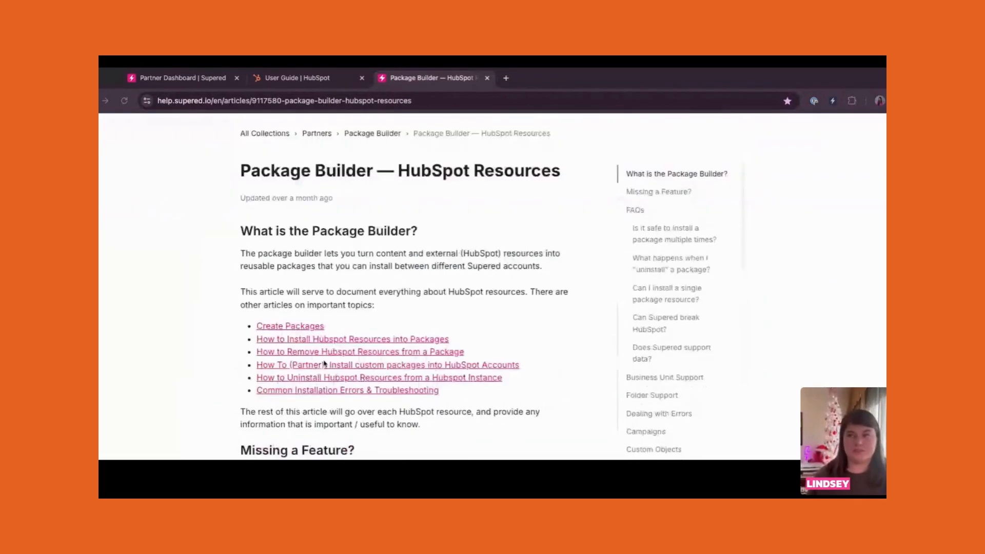
pyautogui.scroll(-15, 325, 363)
pyautogui.scroll(-15, 324, 363)
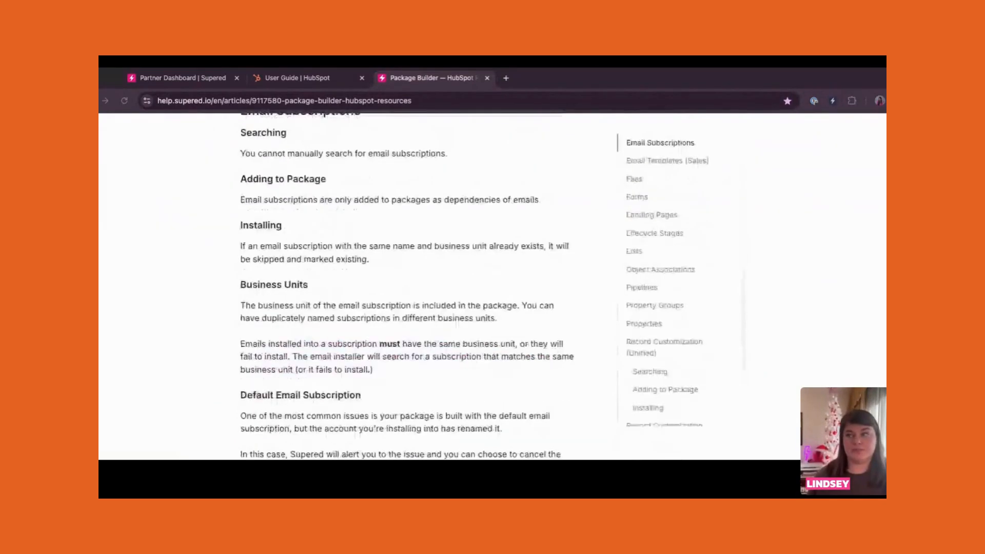
pyautogui.scroll(-20, 324, 363)
pyautogui.scroll(-20, 353, 331)
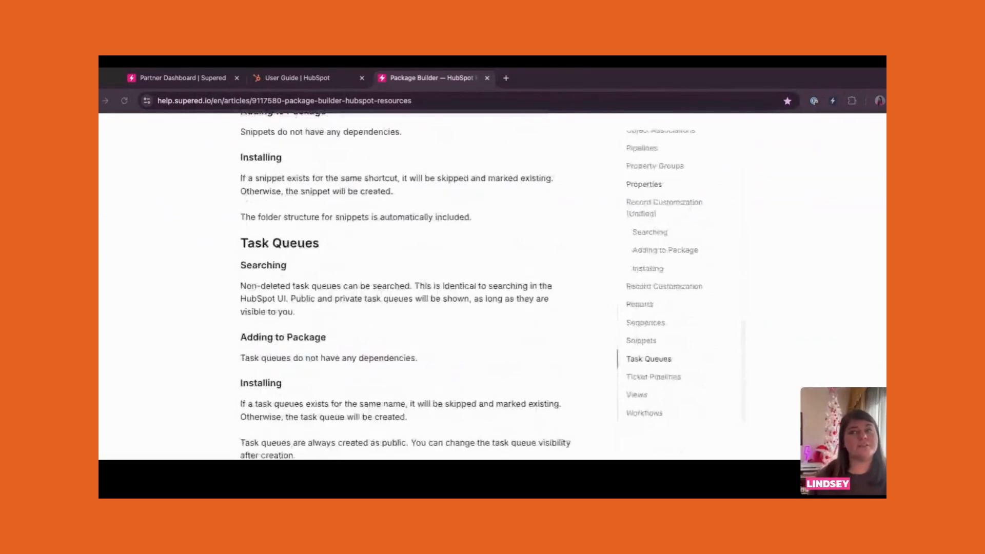
pyautogui.scroll(8, 352, 331)
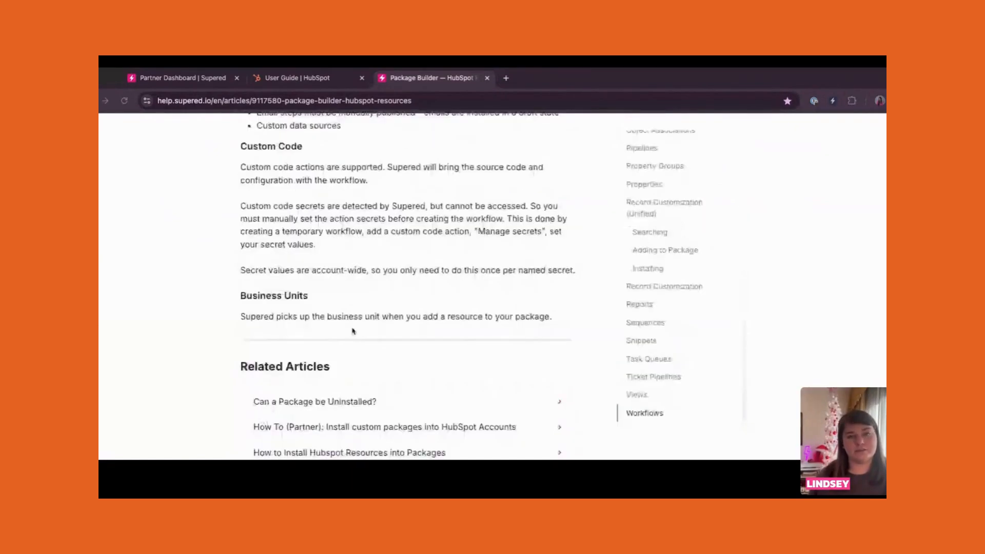
pyautogui.scroll(15, 353, 331)
pyautogui.scroll(10, 344, 326)
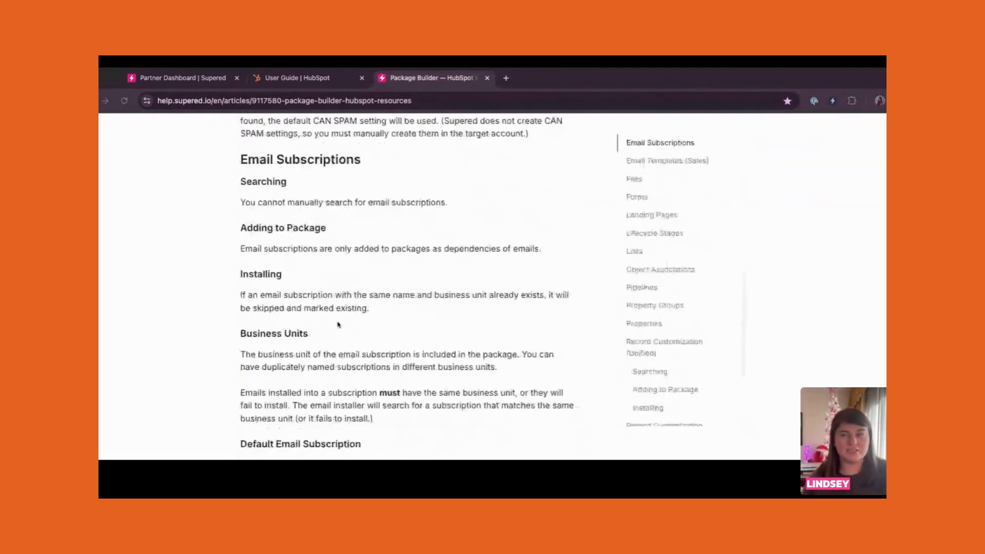
pyautogui.scroll(10, 339, 324)
# Open the Common Installation Errors & Troubleshooting help article in a new browser tab and copy its web address.
pyautogui.click(508, 100)
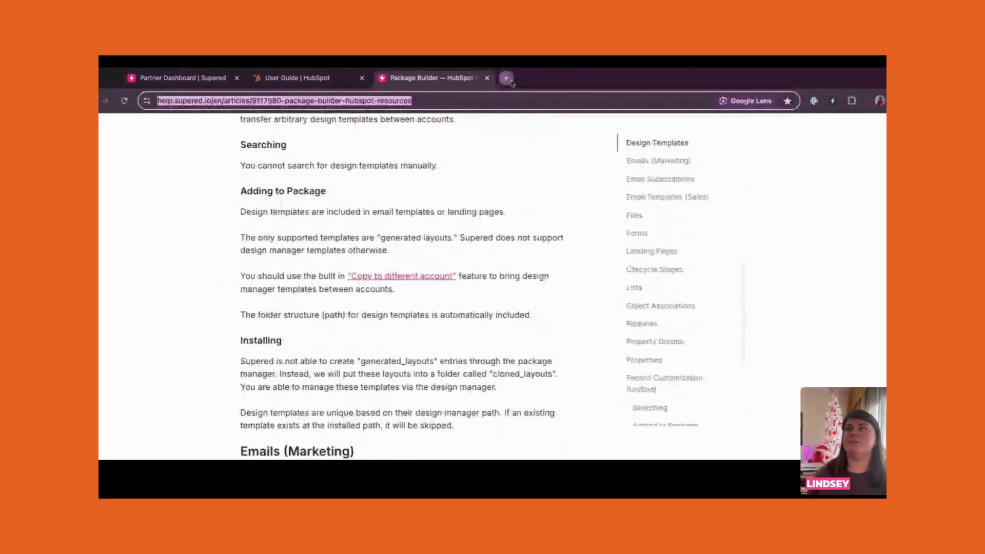
pyautogui.click(509, 79)
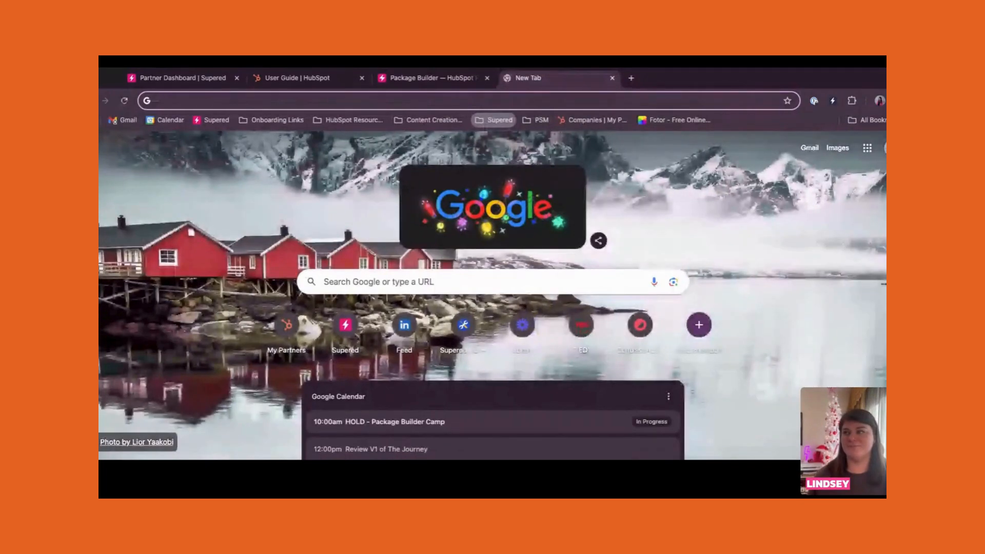
pyautogui.click(316, 239)
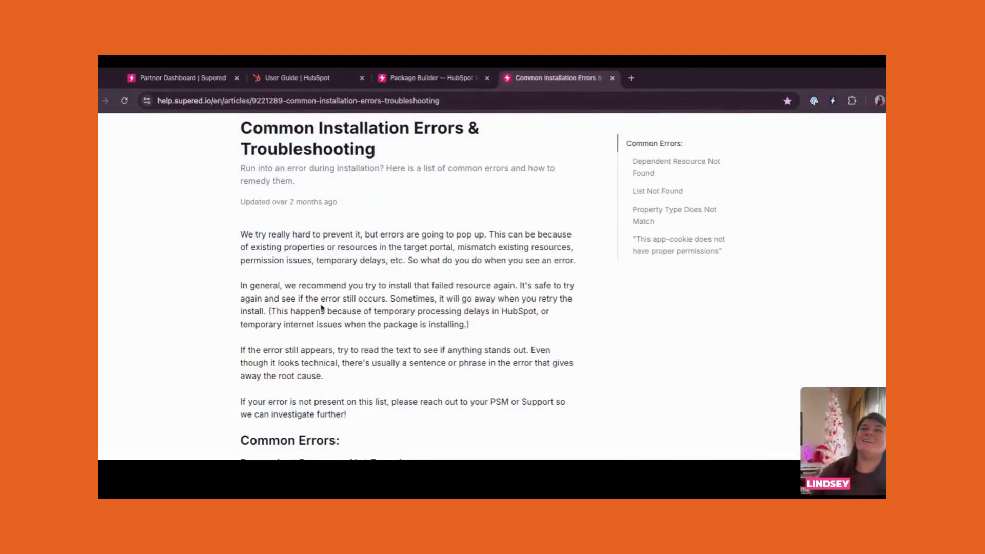
pyautogui.click(362, 101)
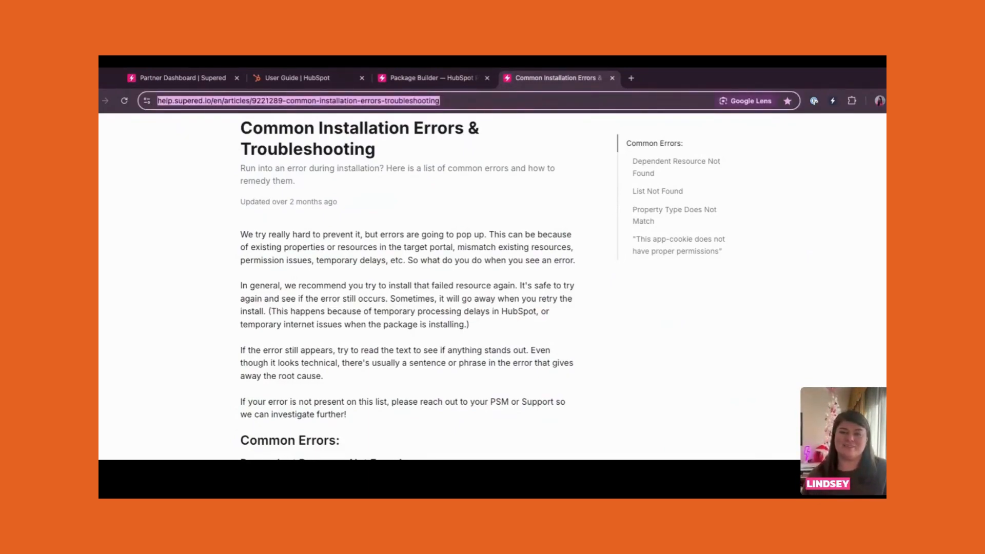
pyautogui.press('super+Tab')
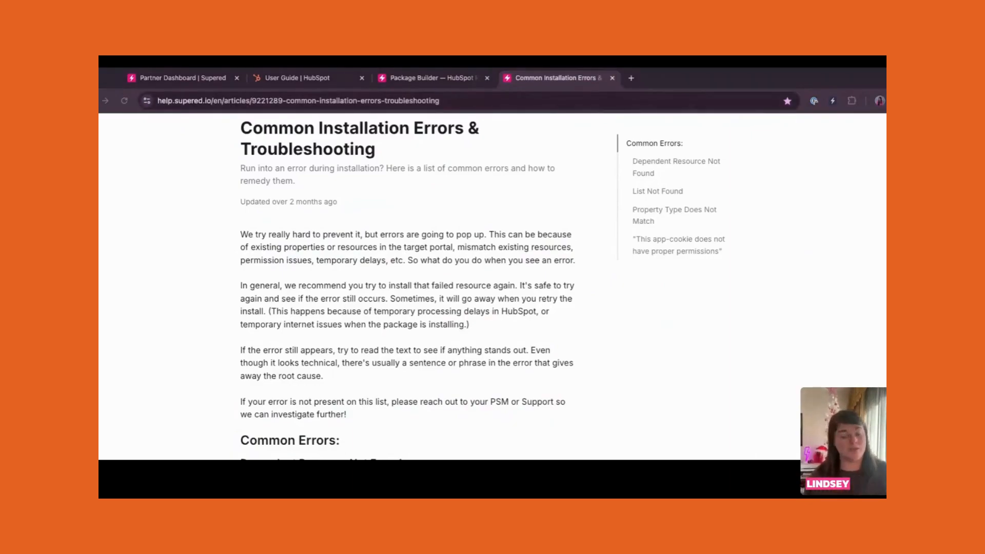
# Read through the common installation errors and their fixes, and return to the partner packages list.
pyautogui.scroll(-5, 358, 326)
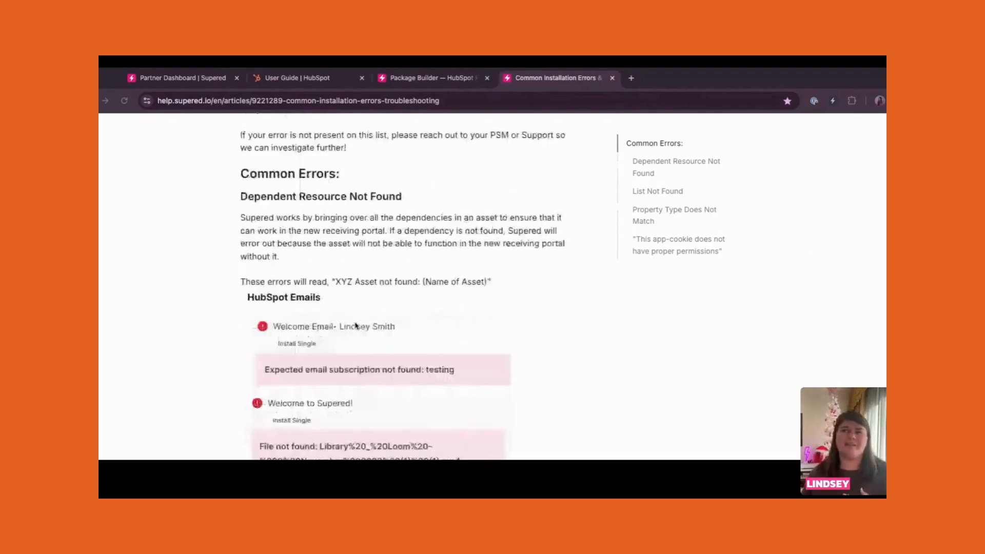
pyautogui.scroll(-6, 355, 326)
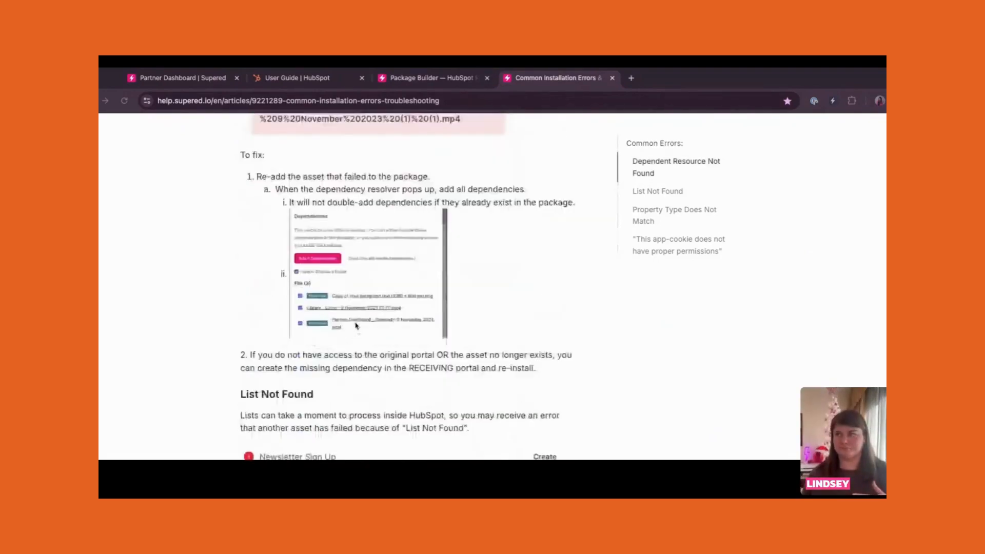
pyautogui.scroll(-1, 356, 326)
pyautogui.scroll(6, 356, 327)
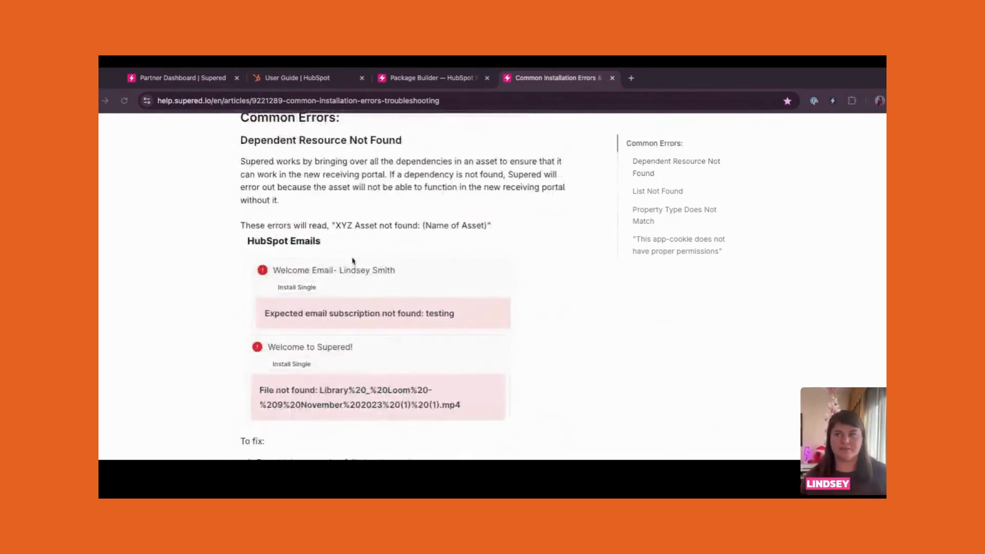
pyautogui.scroll(-4, 352, 260)
pyautogui.scroll(-1, 280, 336)
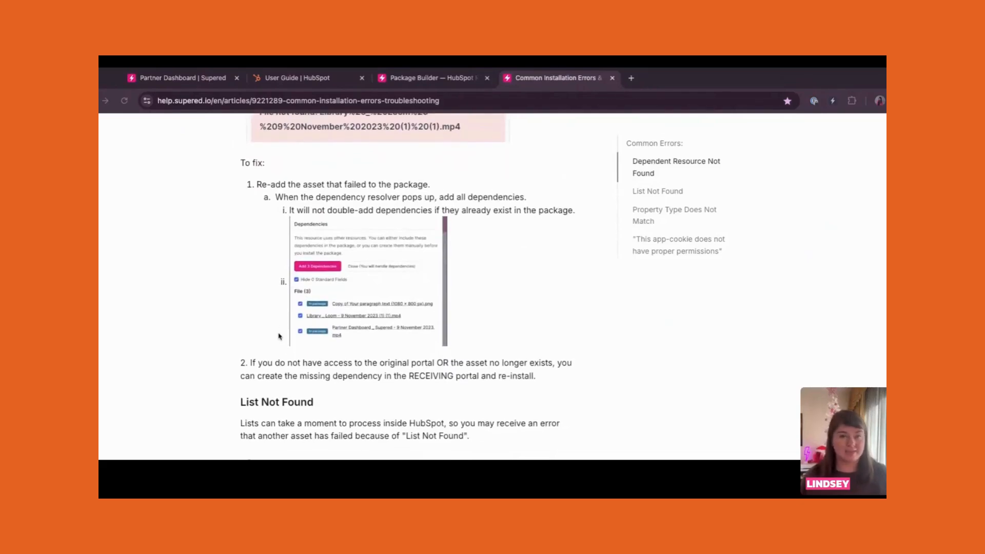
pyautogui.scroll(-2, 279, 336)
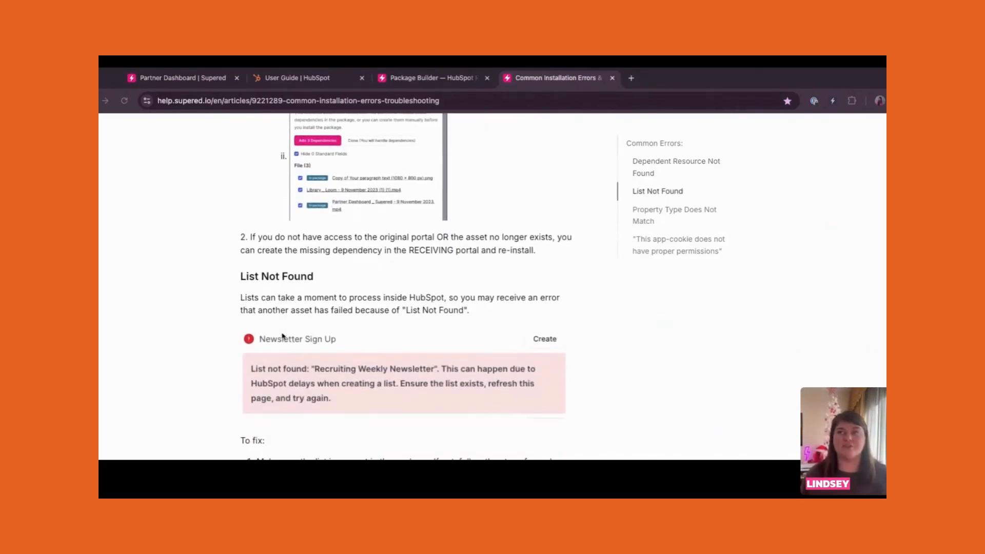
pyautogui.scroll(-10, 365, 270)
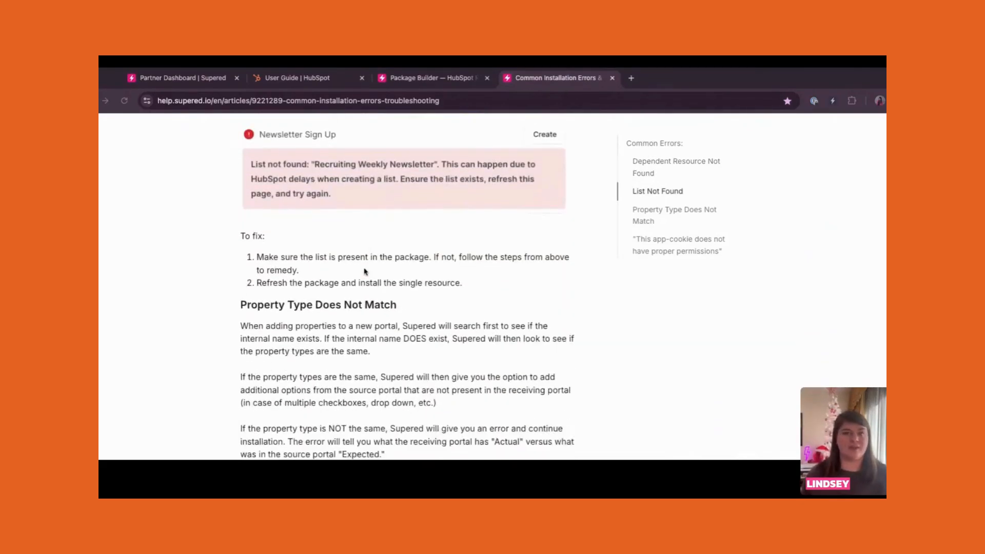
pyautogui.scroll(-6, 365, 270)
pyautogui.scroll(6, 363, 252)
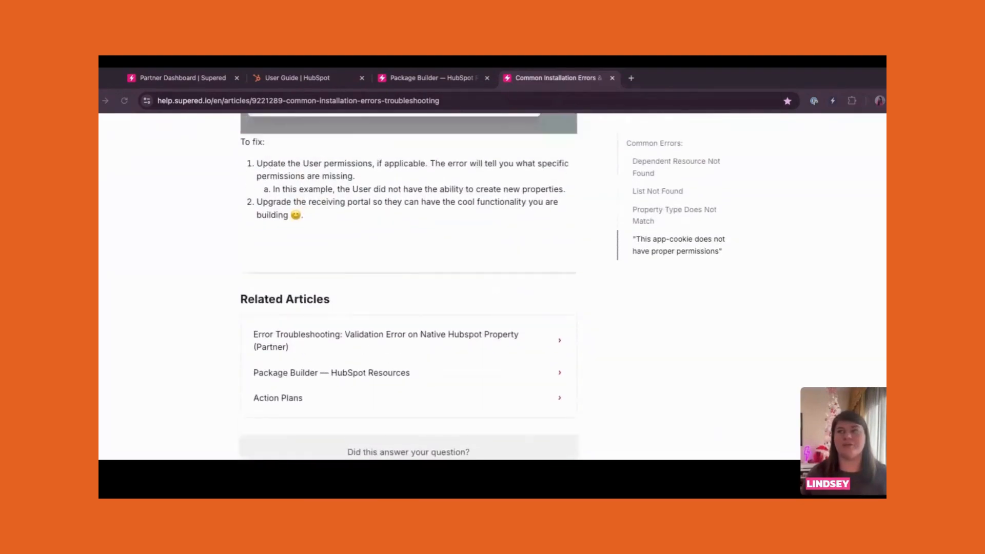
pyautogui.scroll(1, 362, 252)
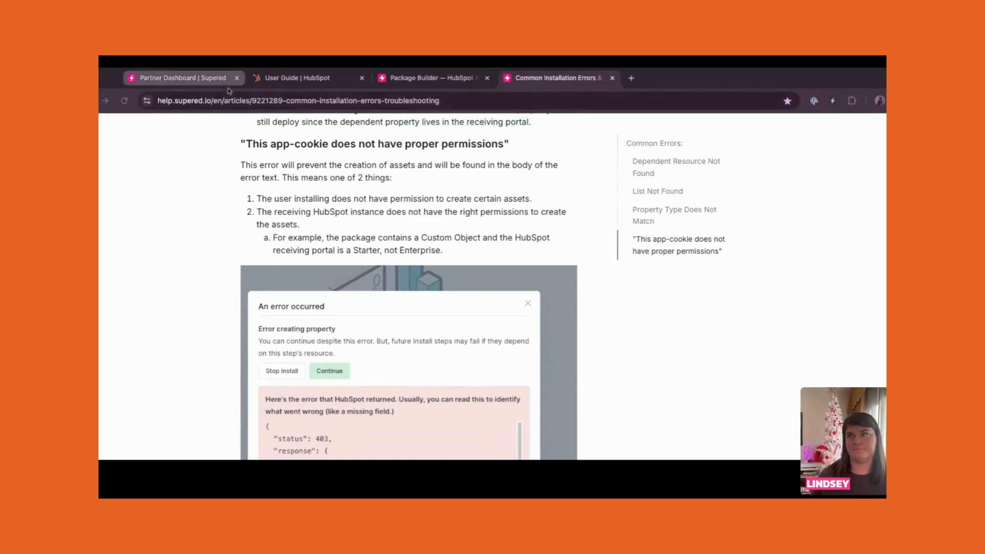
pyautogui.click(194, 82)
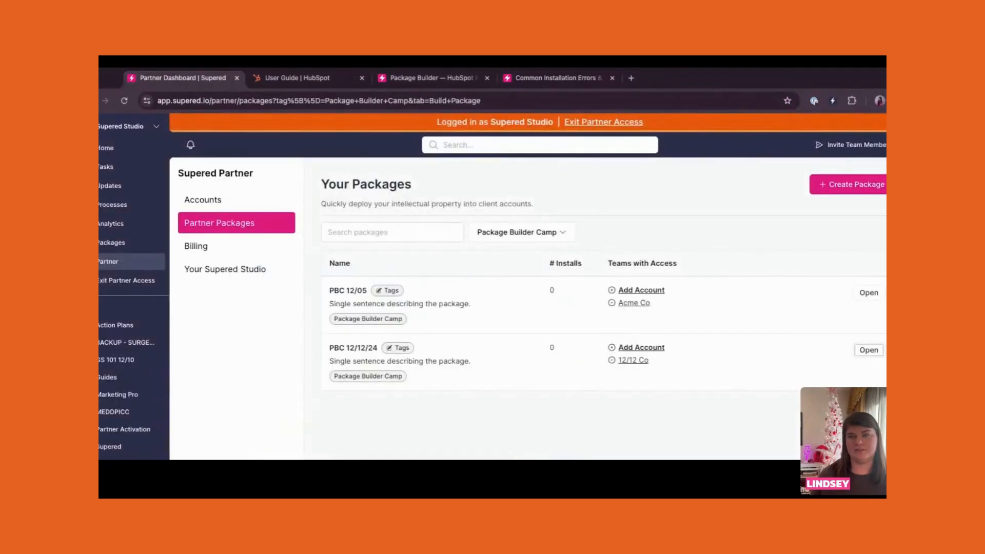